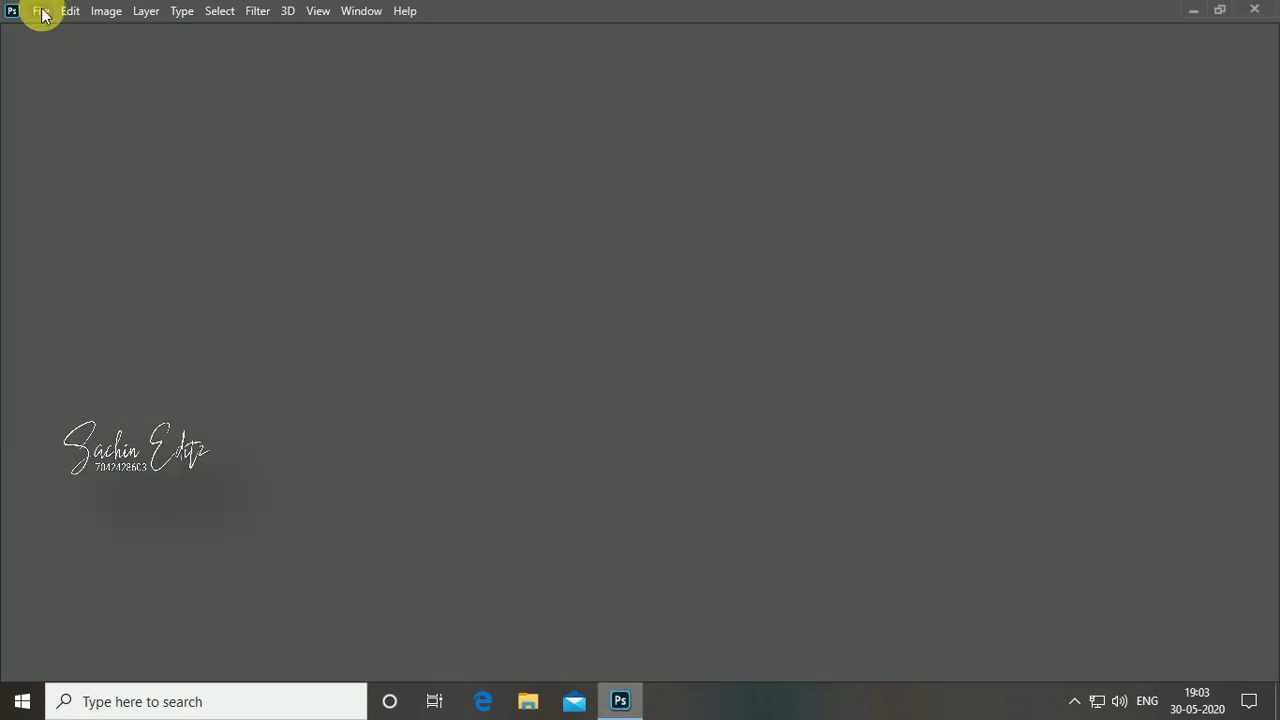
Open IMG_8502 from Pictures > sachin and zoom to fit the photo in view.
{"action": "left_click", "coordinate": [41, 11]}
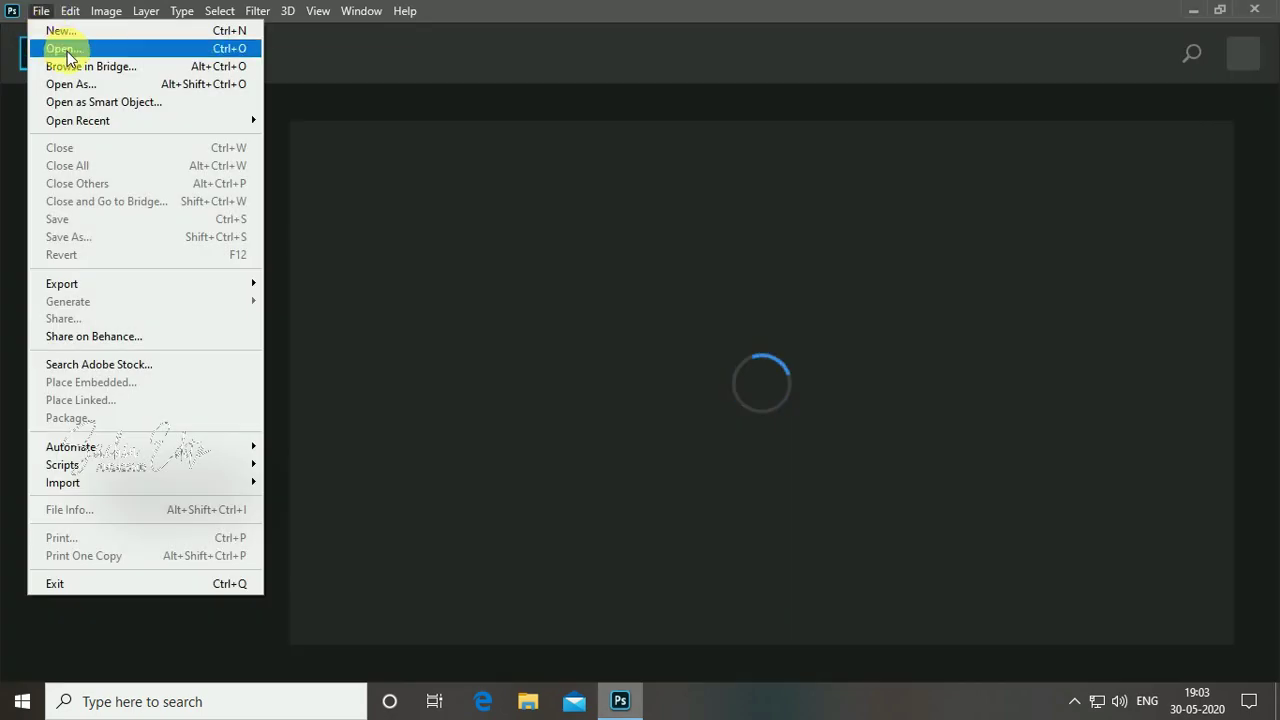
{"action": "left_click", "coordinate": [67, 50]}
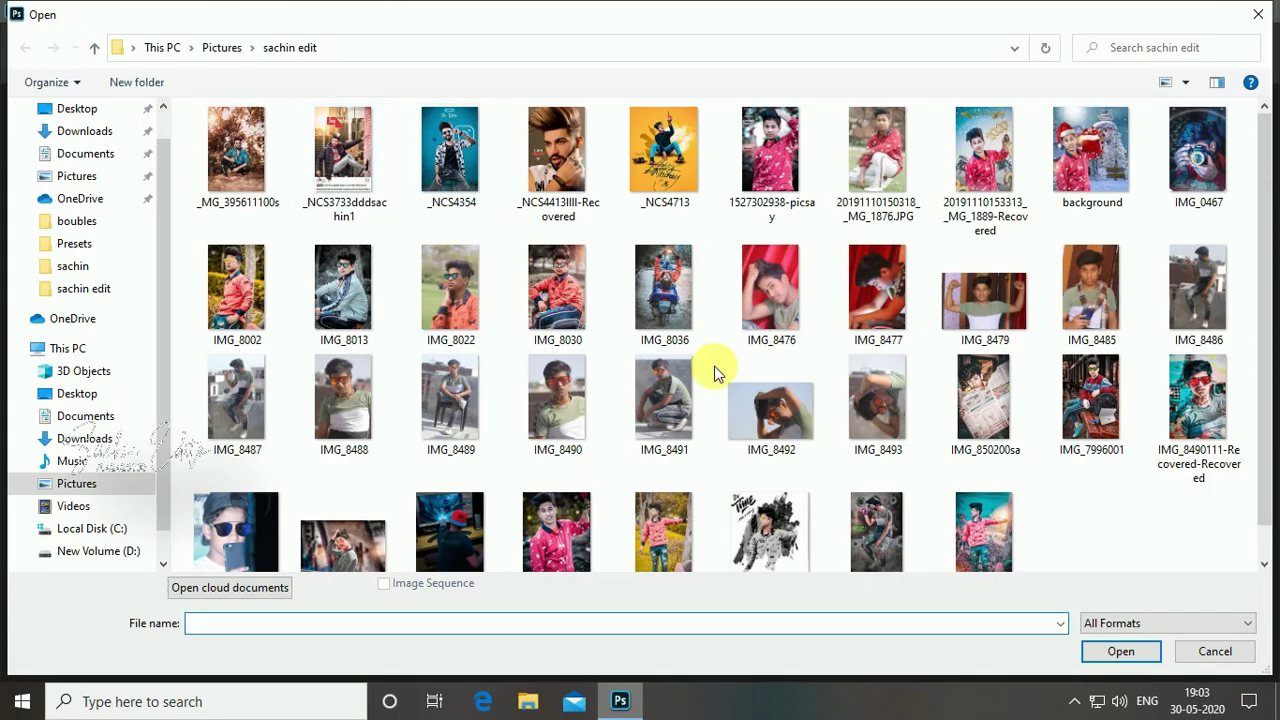
{"action": "left_click", "coordinate": [85, 153]}
{"action": "left_click", "coordinate": [77, 175]}
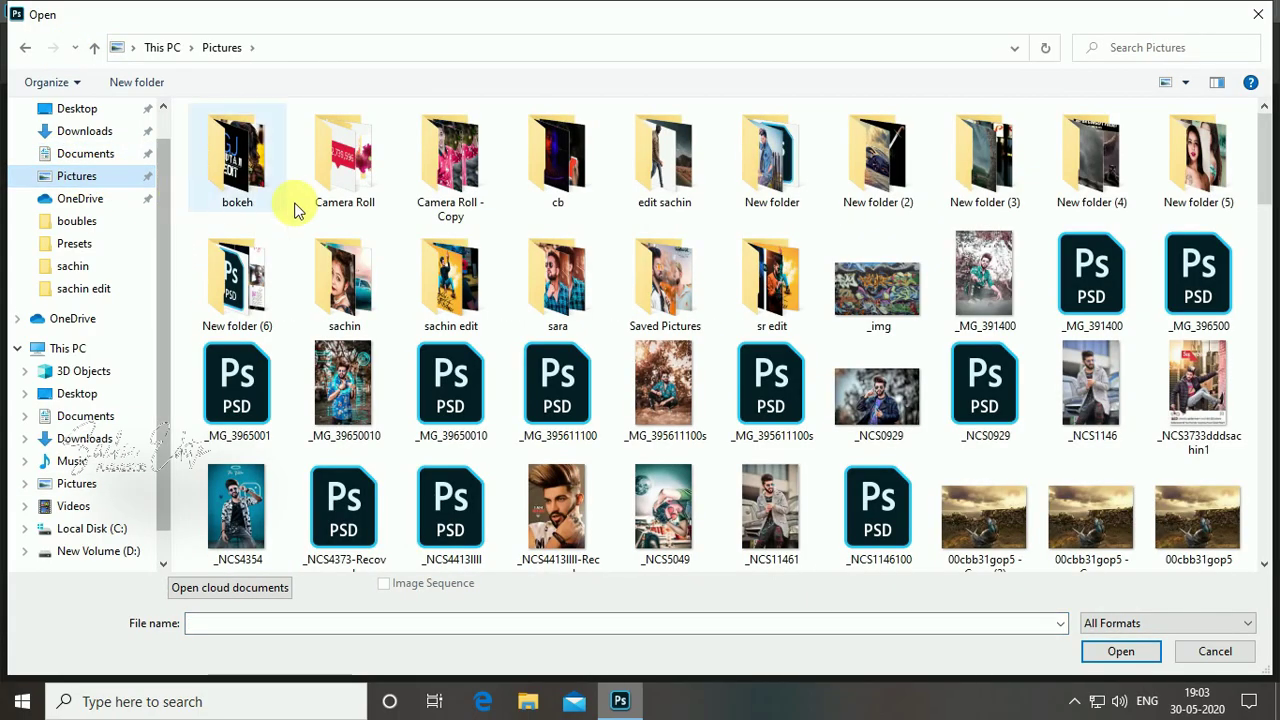
{"action": "double_click", "coordinate": [344, 275]}
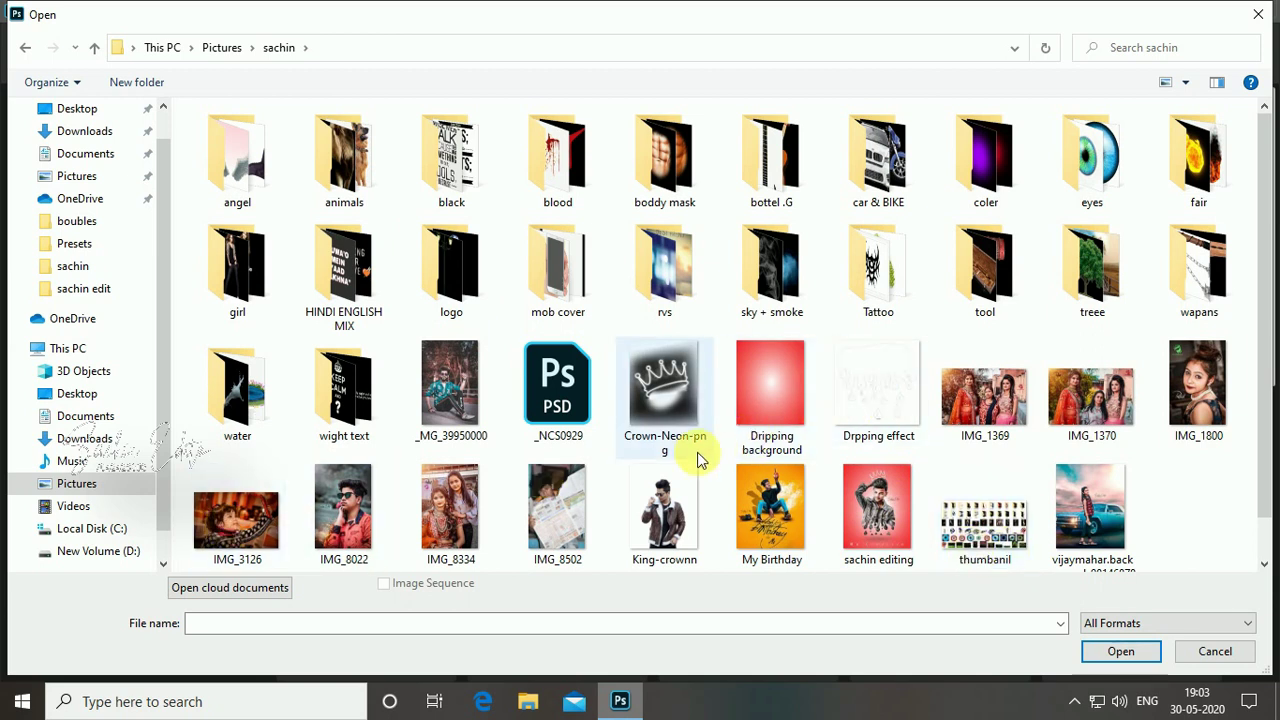
{"action": "double_click", "coordinate": [550, 517]}
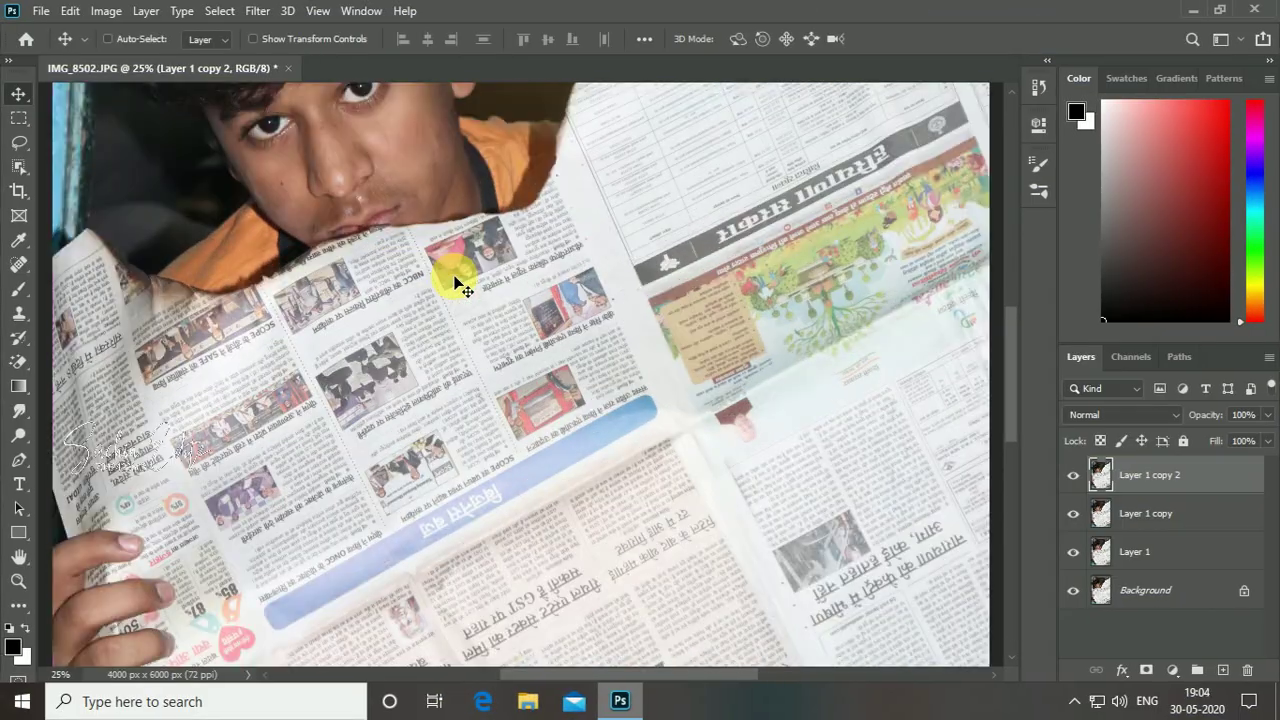
{"action": "key", "text": "ctrl+minus"}
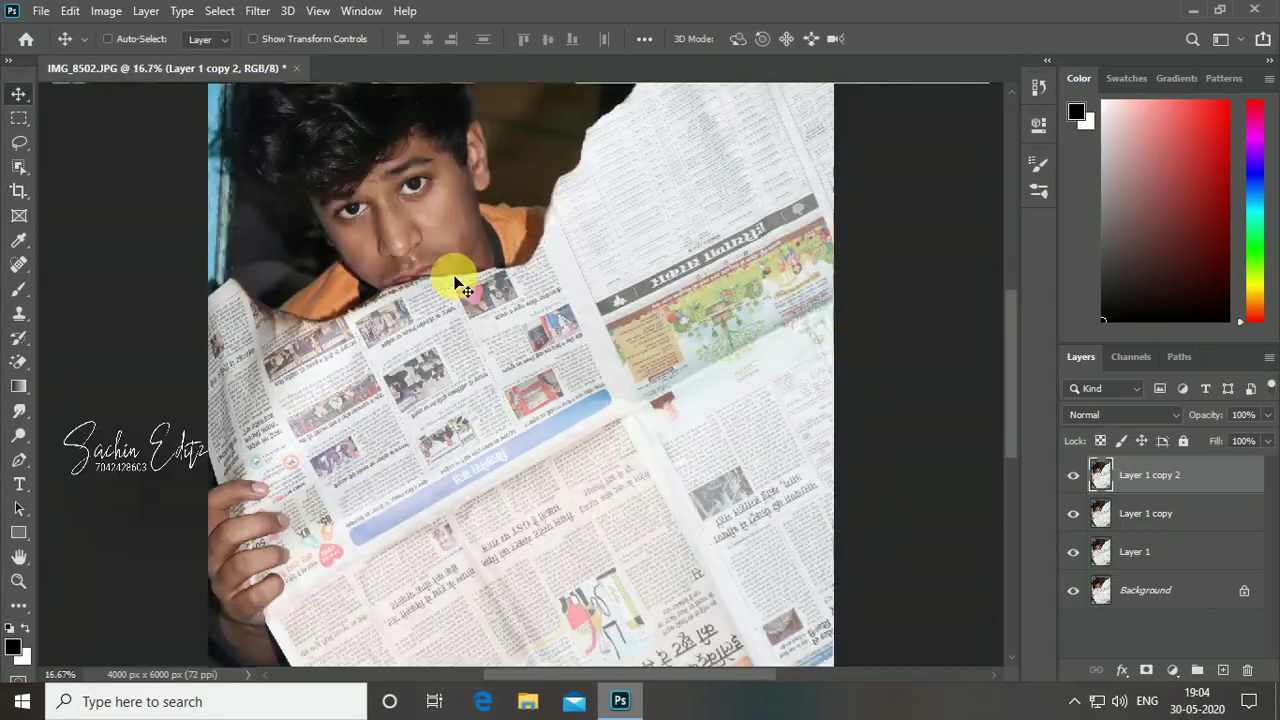
{"action": "key", "text": "ctrl+minus"}
{"action": "key", "text": "ctrl+minus"}
{"action": "key", "text": "ctrl+plus"}
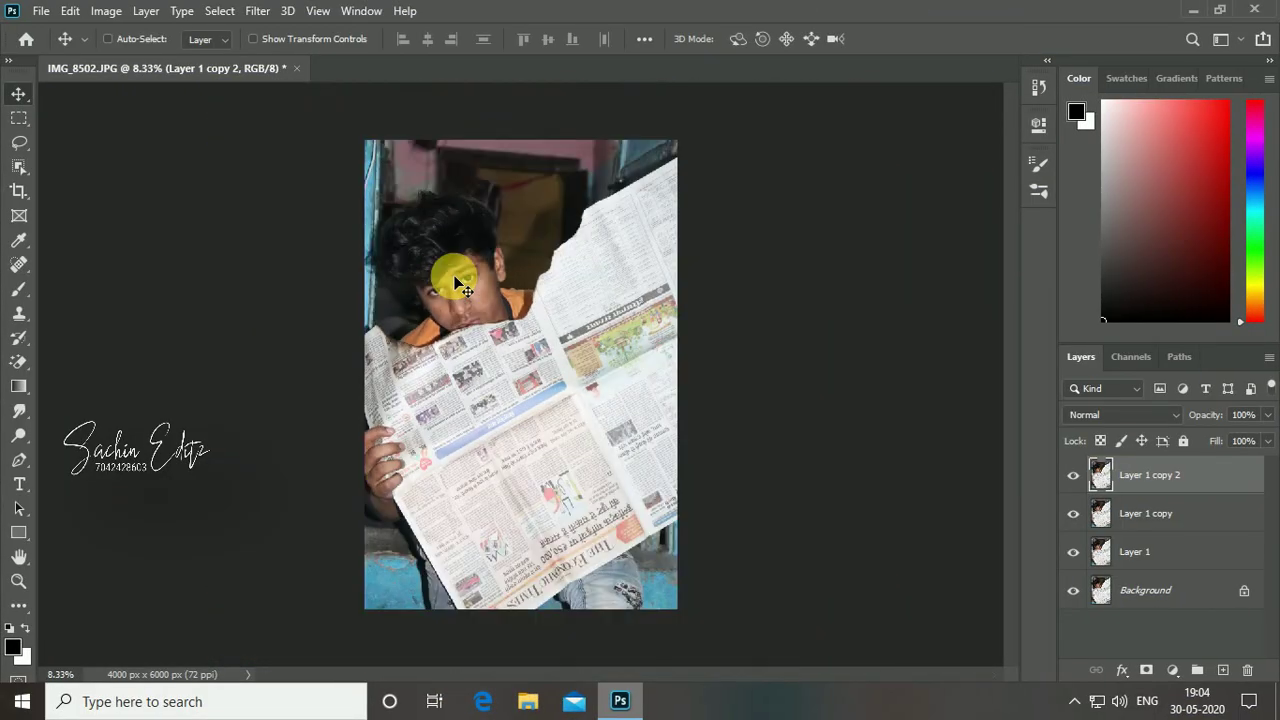
Load URBAN PRESET.xmp in the Camera Raw Filter on the top layer and apply it.
{"action": "left_click", "coordinate": [268, 12]}
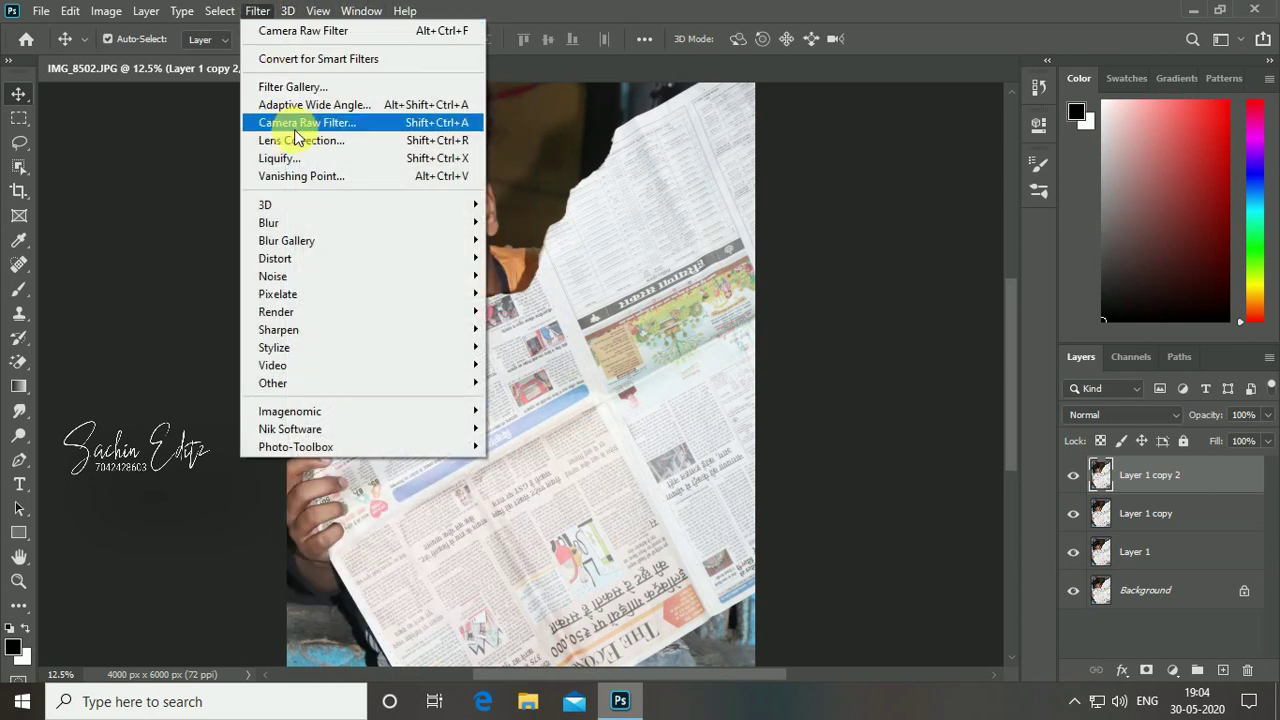
{"action": "left_click", "coordinate": [306, 122]}
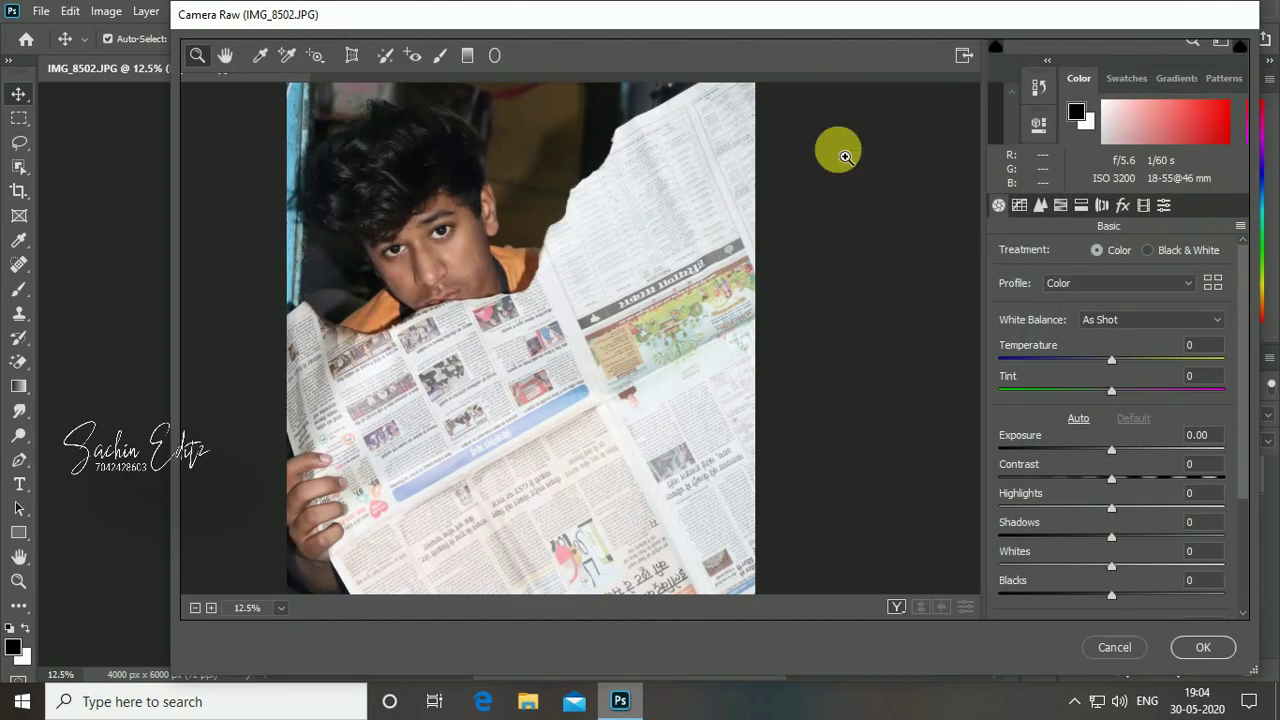
{"action": "left_click", "coordinate": [1238, 228]}
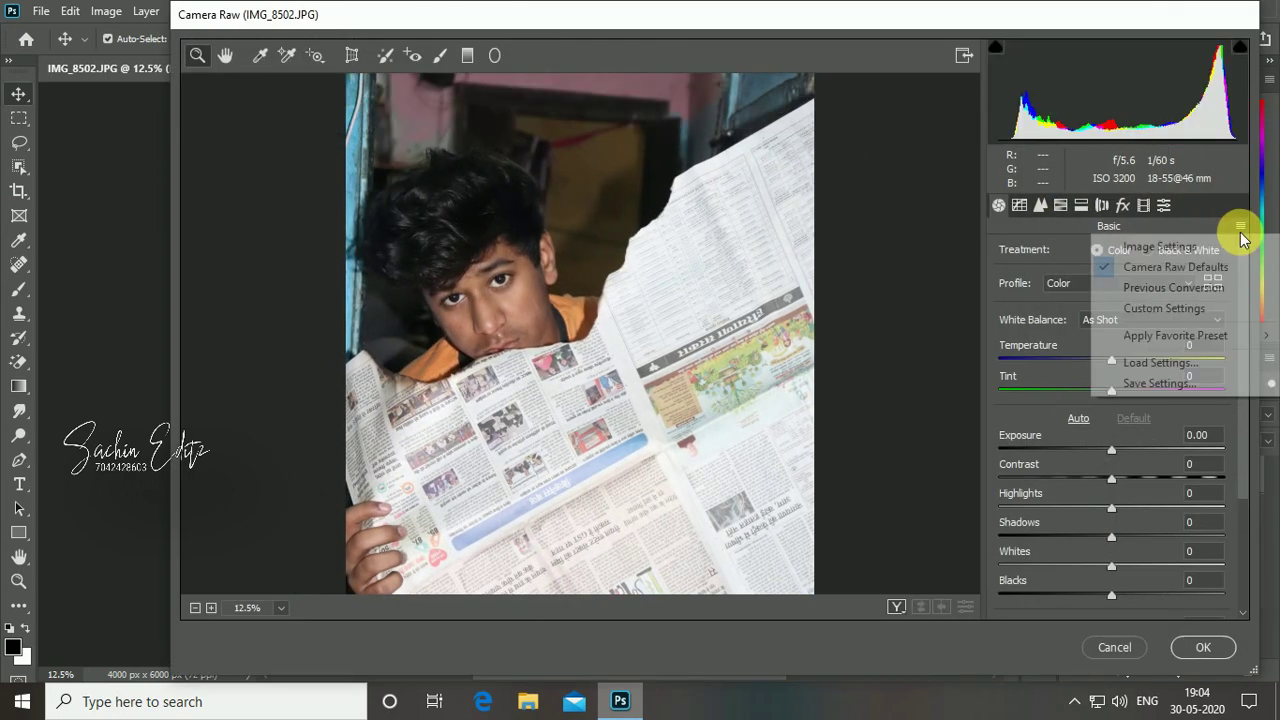
{"action": "left_click", "coordinate": [1184, 362]}
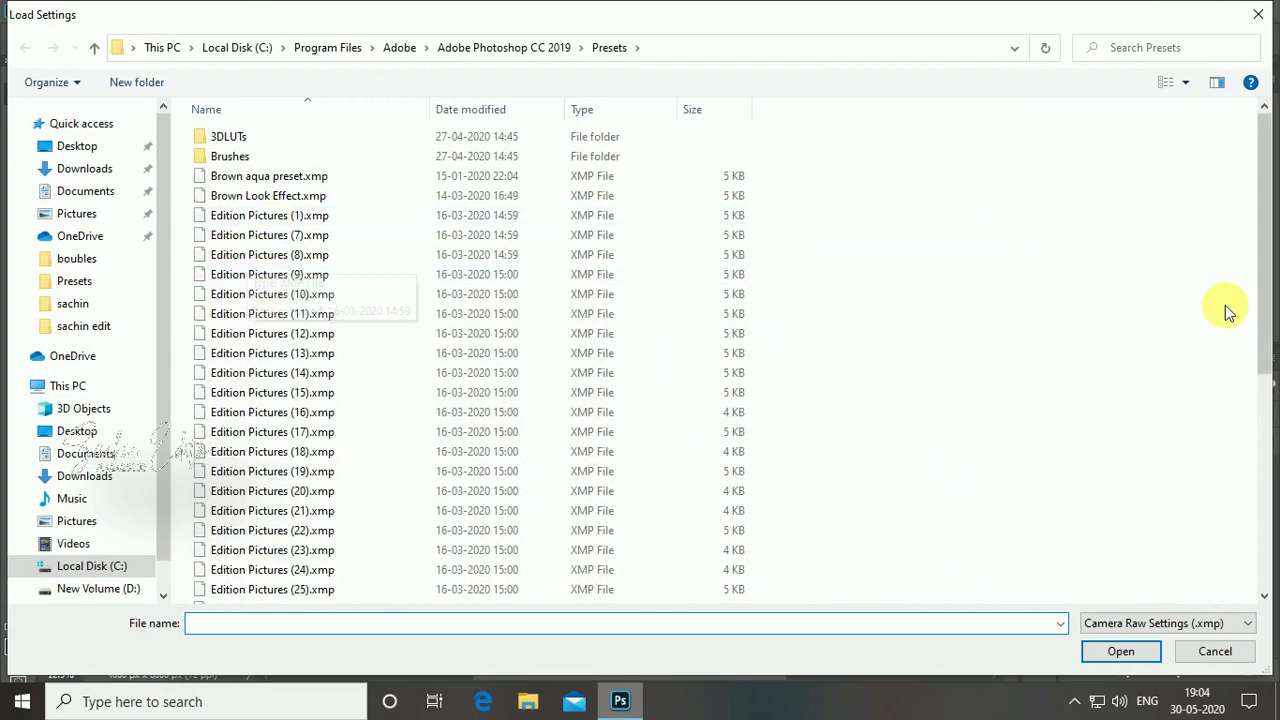
{"action": "left_click_drag", "start_coordinate": [1266, 286], "coordinate": [1272, 530]}
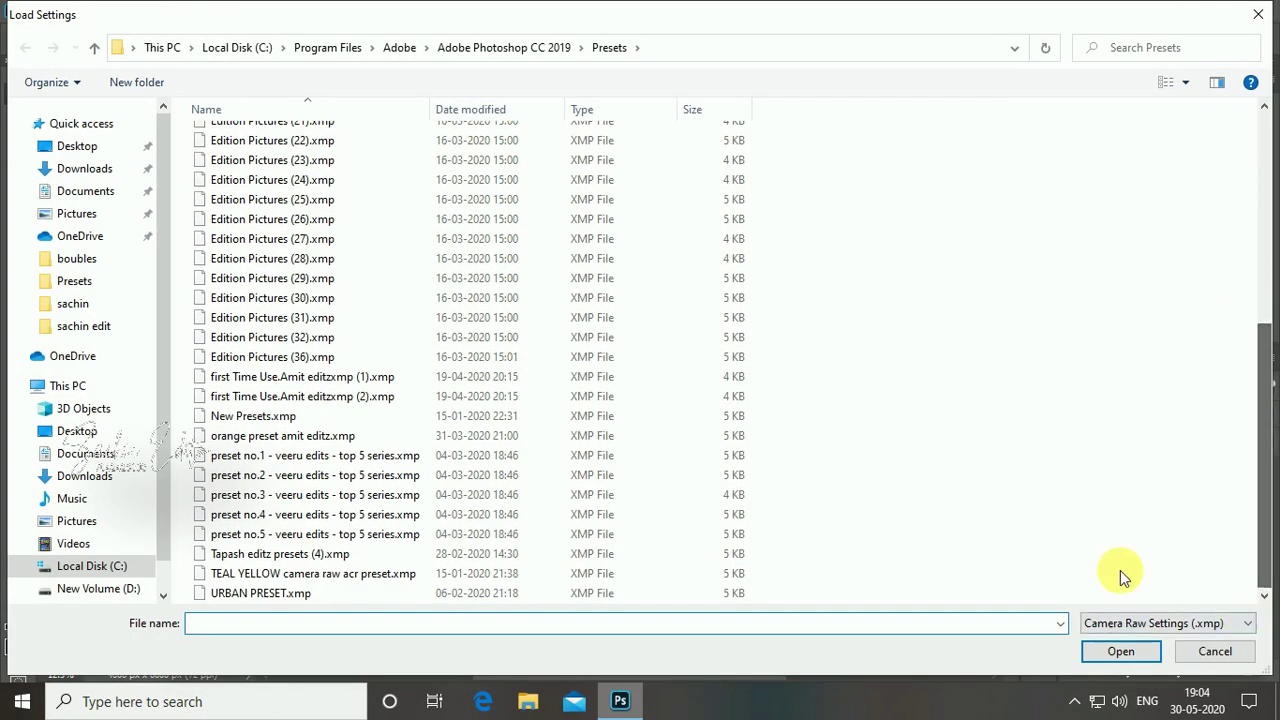
{"action": "double_click", "coordinate": [385, 593]}
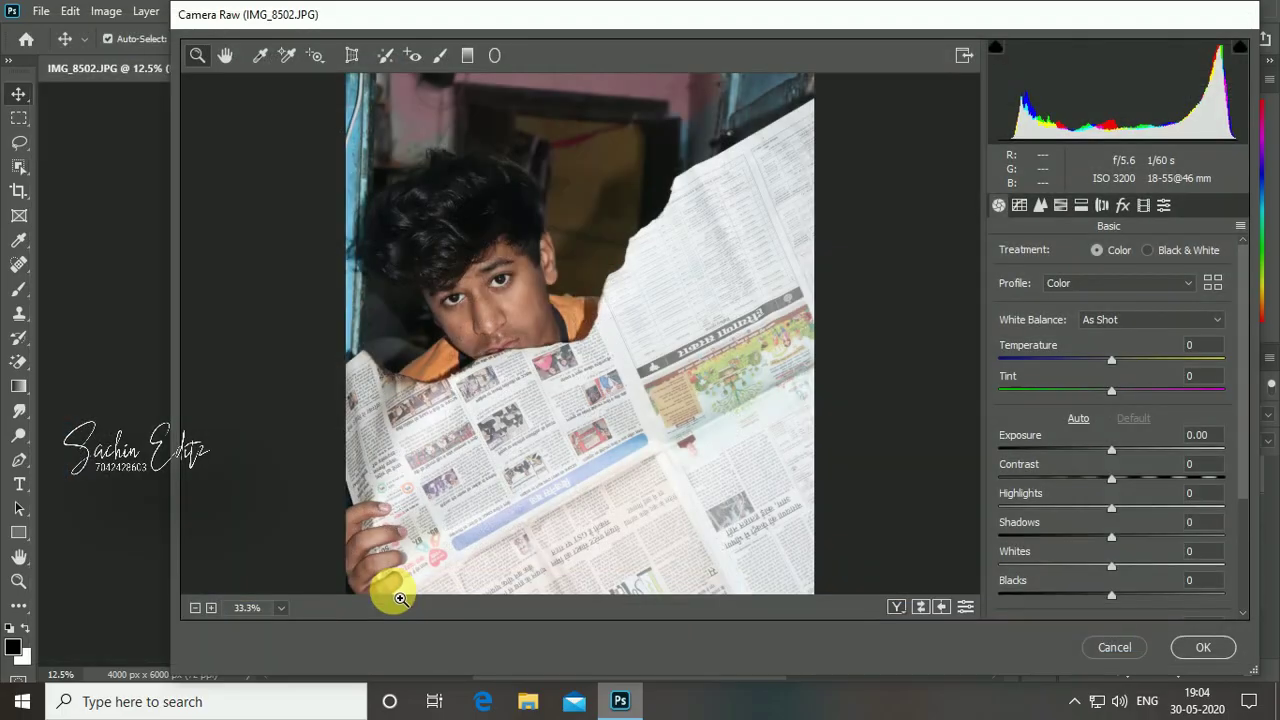
{"action": "left_click", "coordinate": [338, 491]}
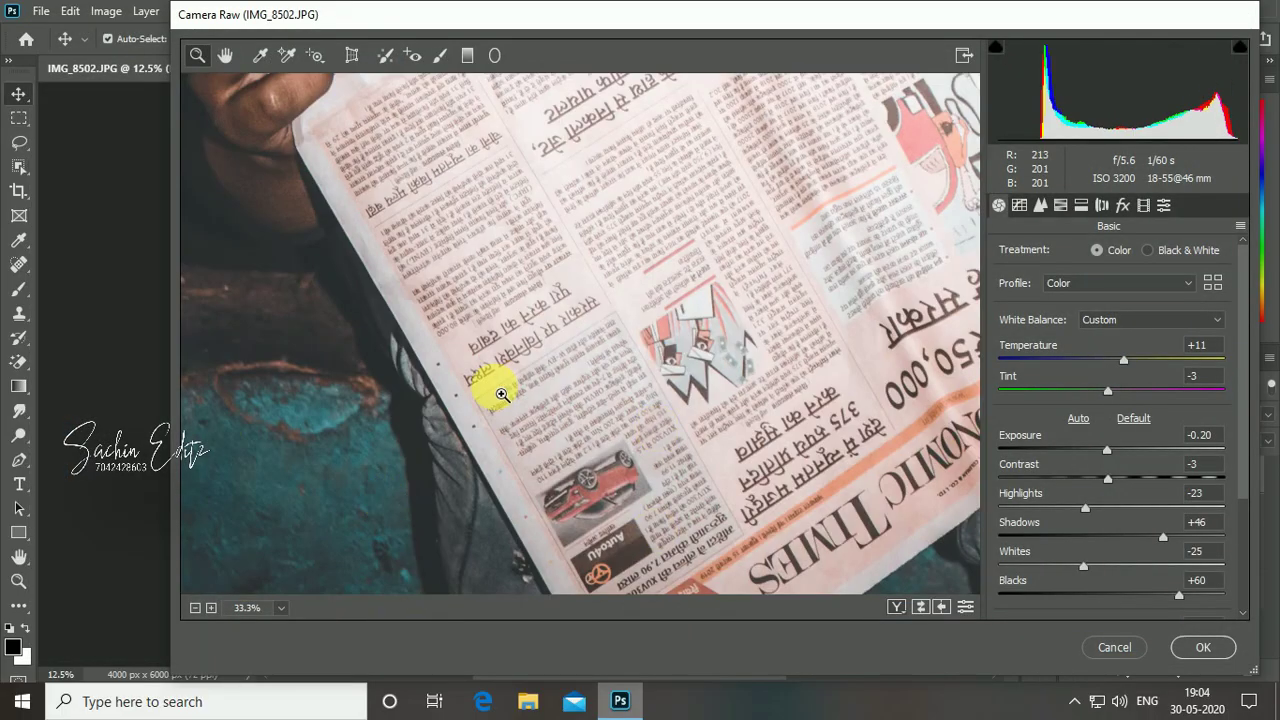
{"action": "key", "text": "ctrl+minus"}
{"action": "key", "text": "ctrl+minus"}
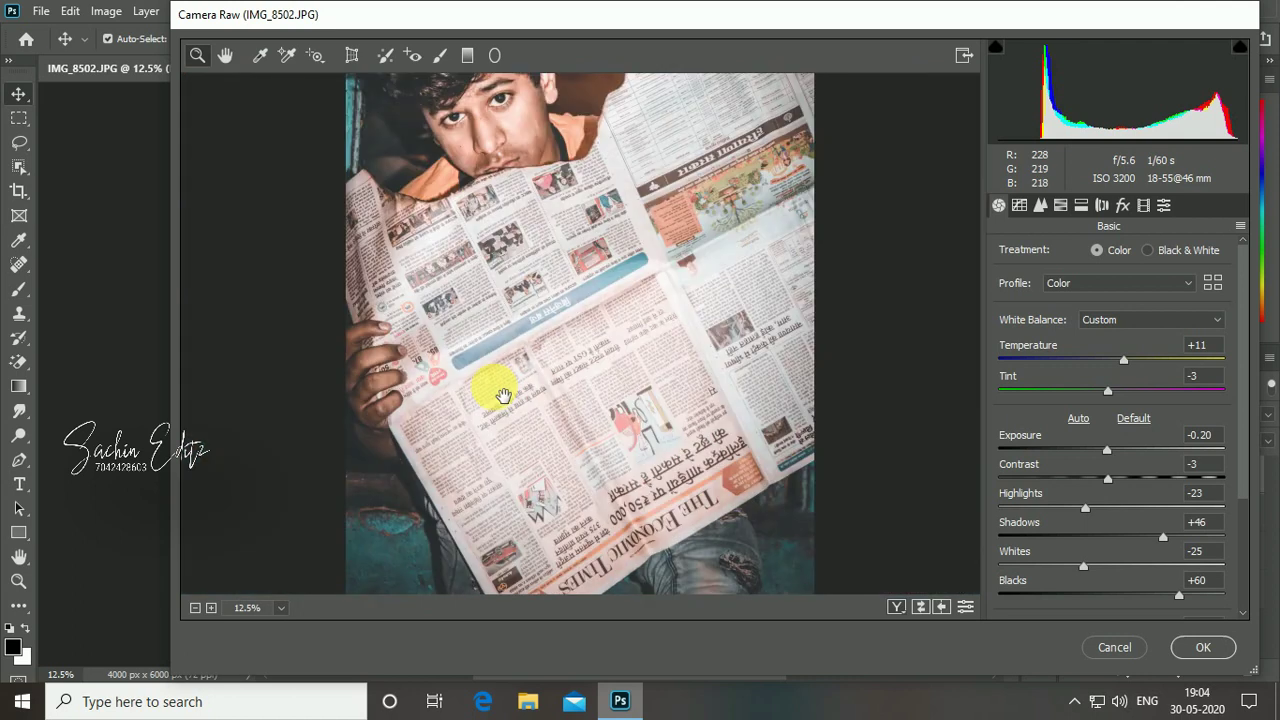
{"action": "key", "text": "ctrl+minus"}
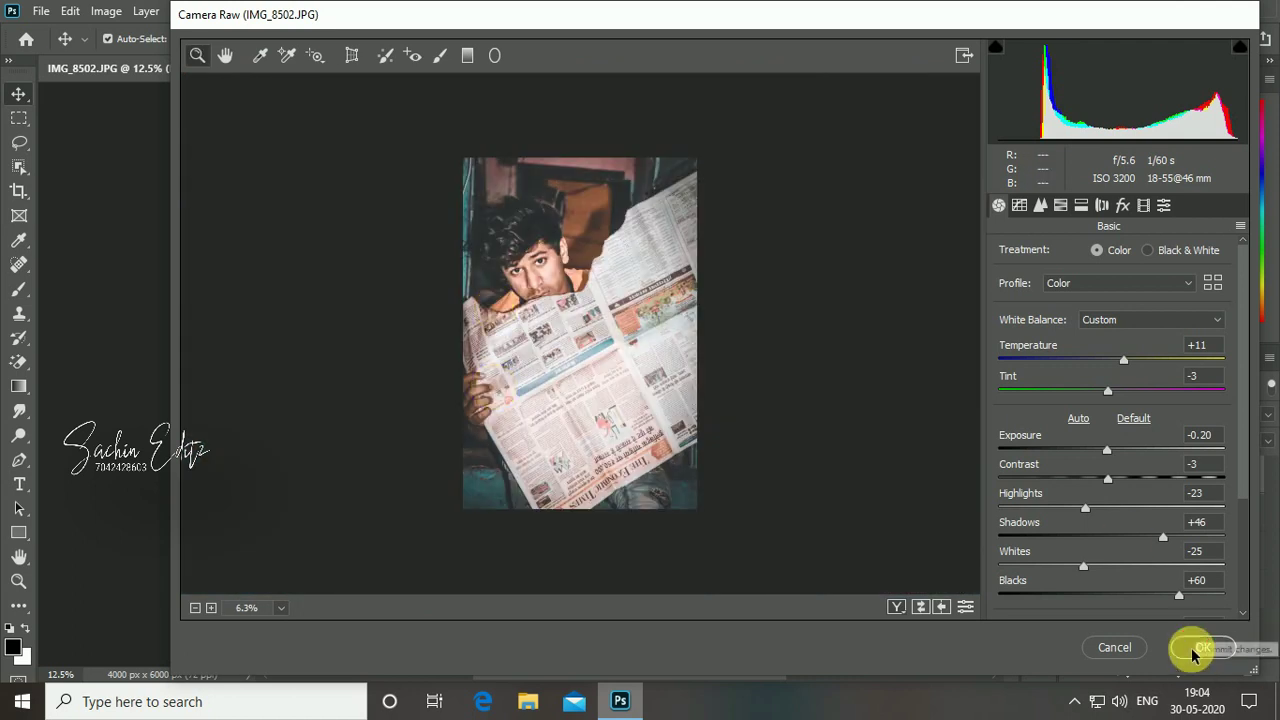
{"action": "left_click", "coordinate": [1195, 648]}
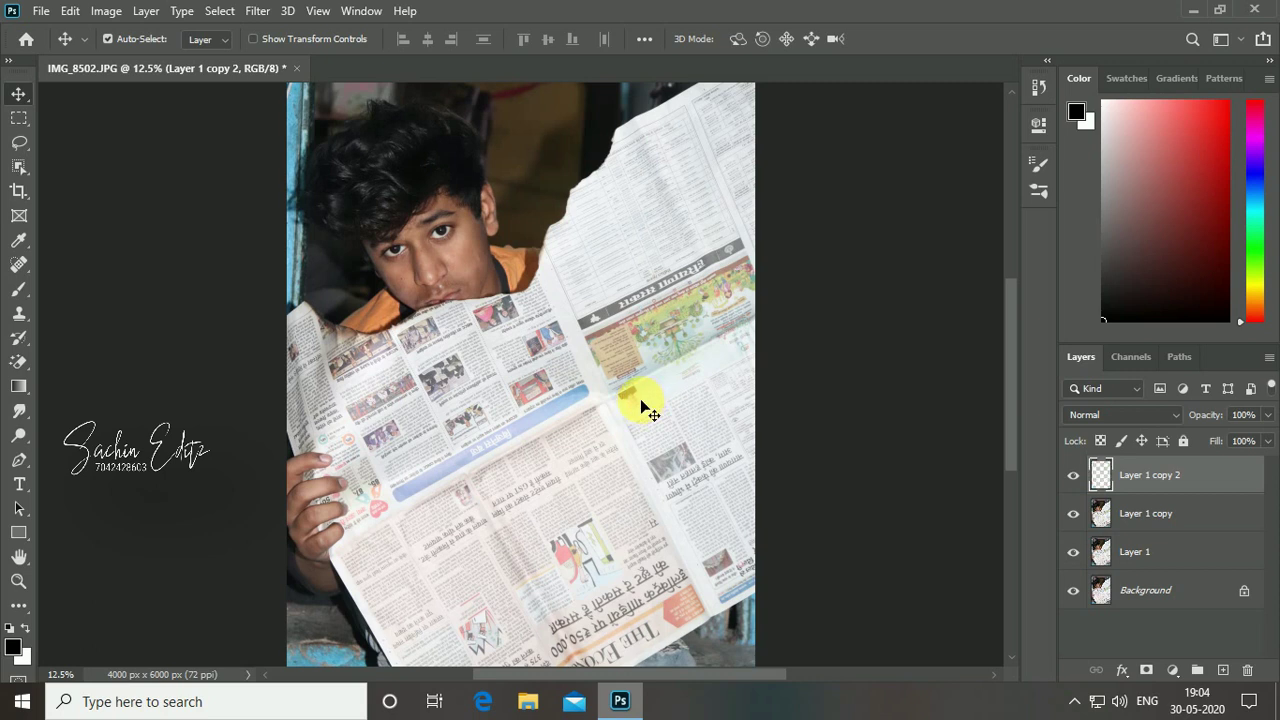
Run the Camera Raw Filter again for a stronger warm orange and teal grade.
{"action": "left_click", "coordinate": [252, 12]}
{"action": "left_click", "coordinate": [274, 31]}
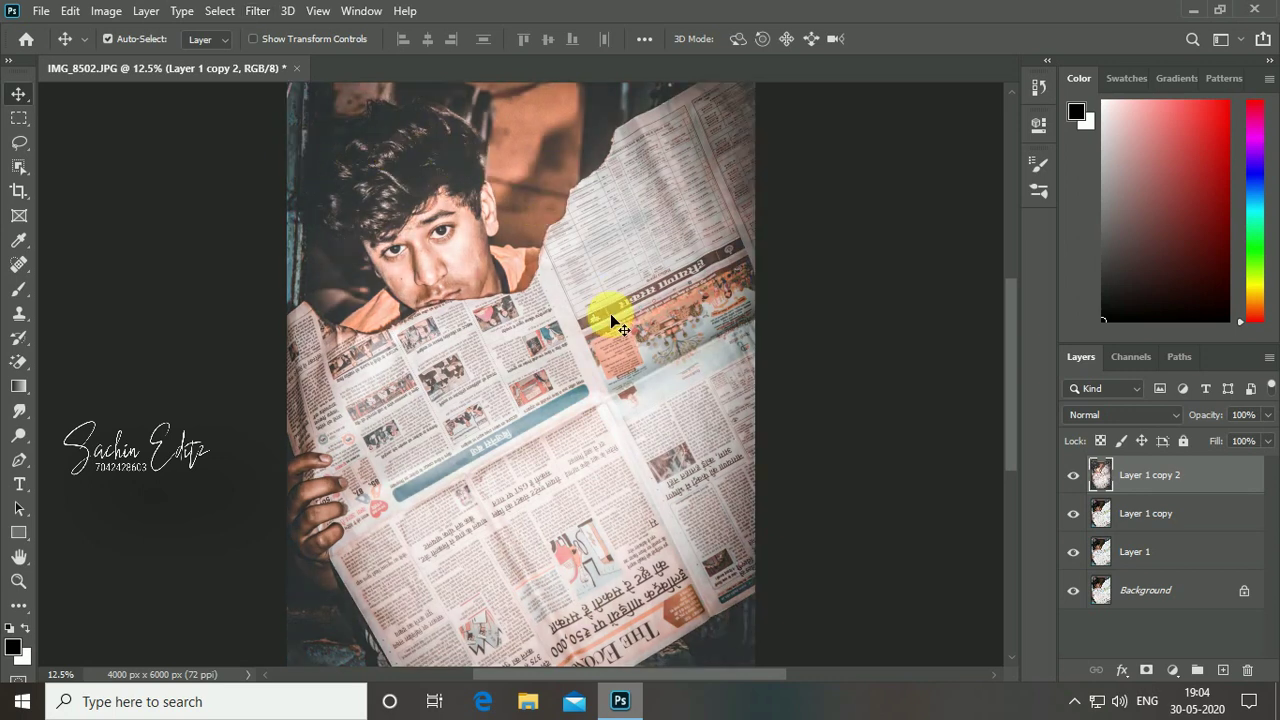
{"action": "scroll", "coordinate": [610, 318], "scroll_direction": "up", "scroll_amount": 1}
{"action": "scroll", "coordinate": [610, 318], "scroll_direction": "up", "scroll_amount": 1}
{"action": "scroll", "coordinate": [610, 318], "scroll_direction": "up", "scroll_amount": 1}
{"action": "scroll", "coordinate": [610, 313], "scroll_direction": "down", "scroll_amount": 1}
{"action": "scroll", "coordinate": [610, 313], "scroll_direction": "down", "scroll_amount": 2}
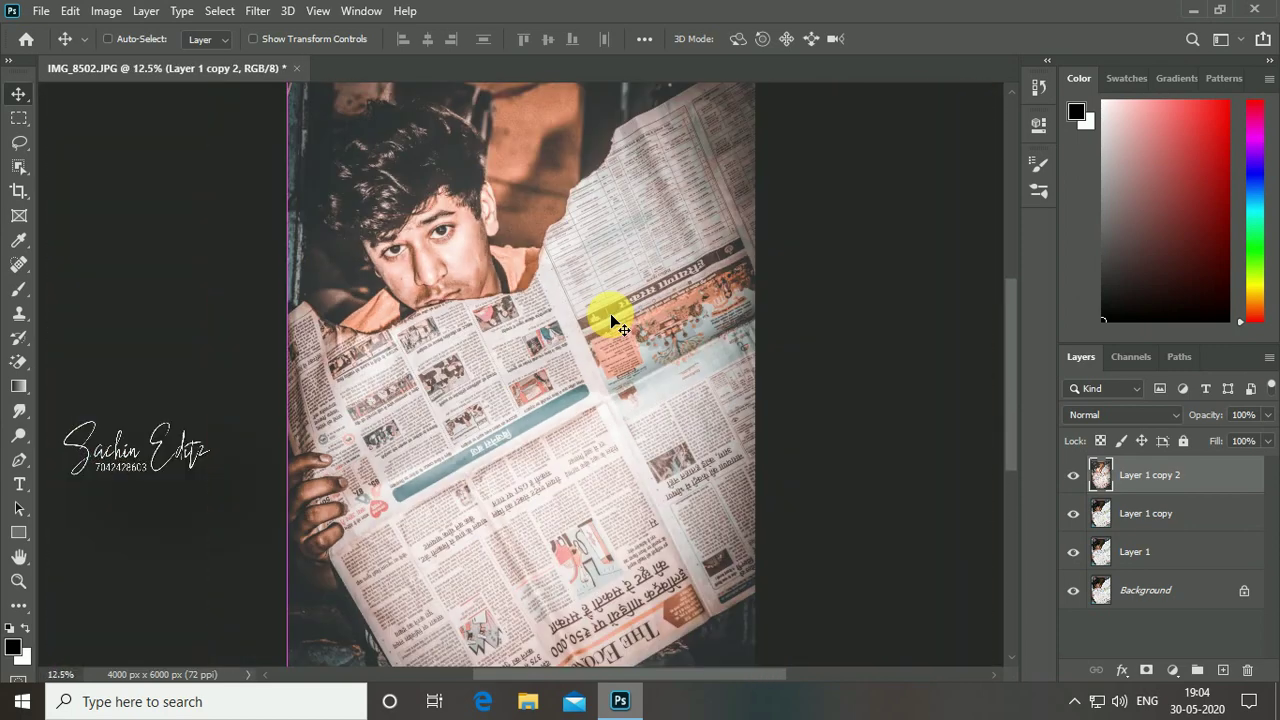
{"action": "key", "text": "ctrl"}
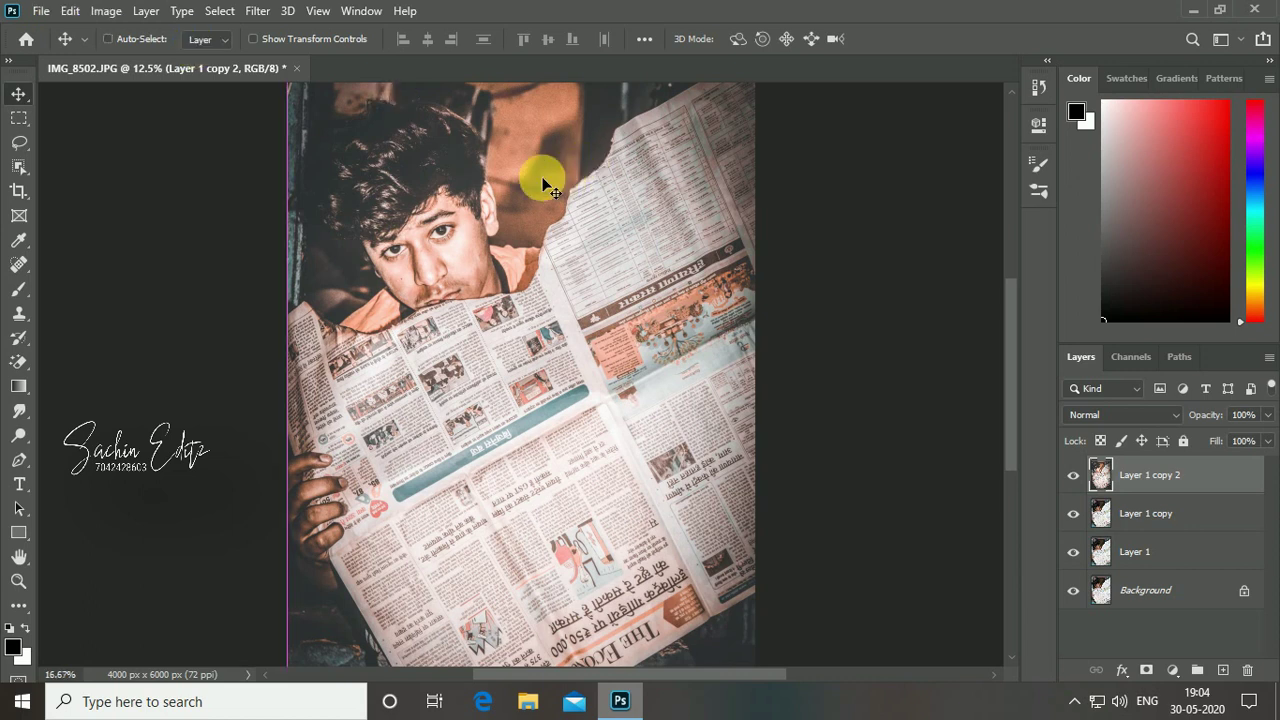
Zoom in to about 33% and pan to the boy's face and hair.
{"action": "scroll", "coordinate": [545, 185], "scroll_direction": "up", "scroll_amount": 2}
{"action": "scroll", "coordinate": [545, 185], "scroll_direction": "up", "scroll_amount": 1}
{"action": "key", "text": "ctrl"}
{"action": "mouse_move", "coordinate": [568, 295]}
{"action": "left_mouse_down"}
{"action": "mouse_move", "coordinate": [691, 477]}
{"action": "mouse_move", "coordinate": [803, 575]}
{"action": "left_mouse_up"}
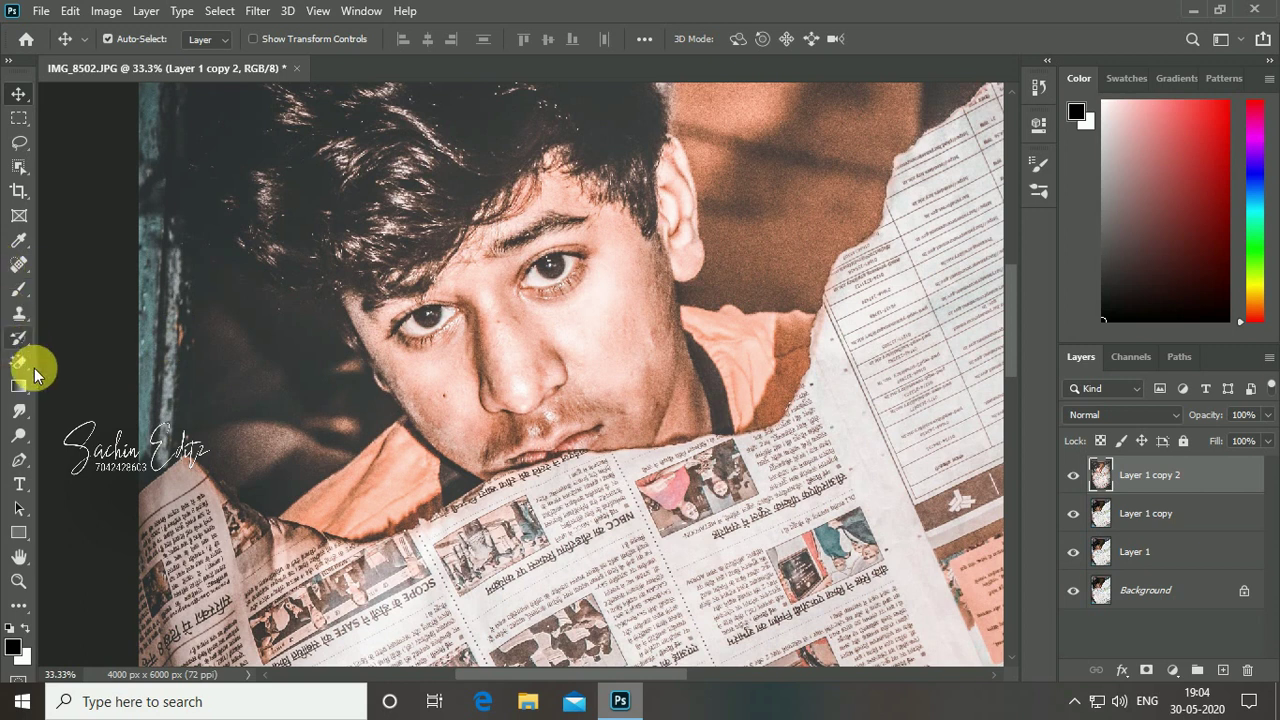
Set up the Smudge tool with the soft 104 px brush tip at 22% strength.
{"action": "left_click", "coordinate": [19, 410]}
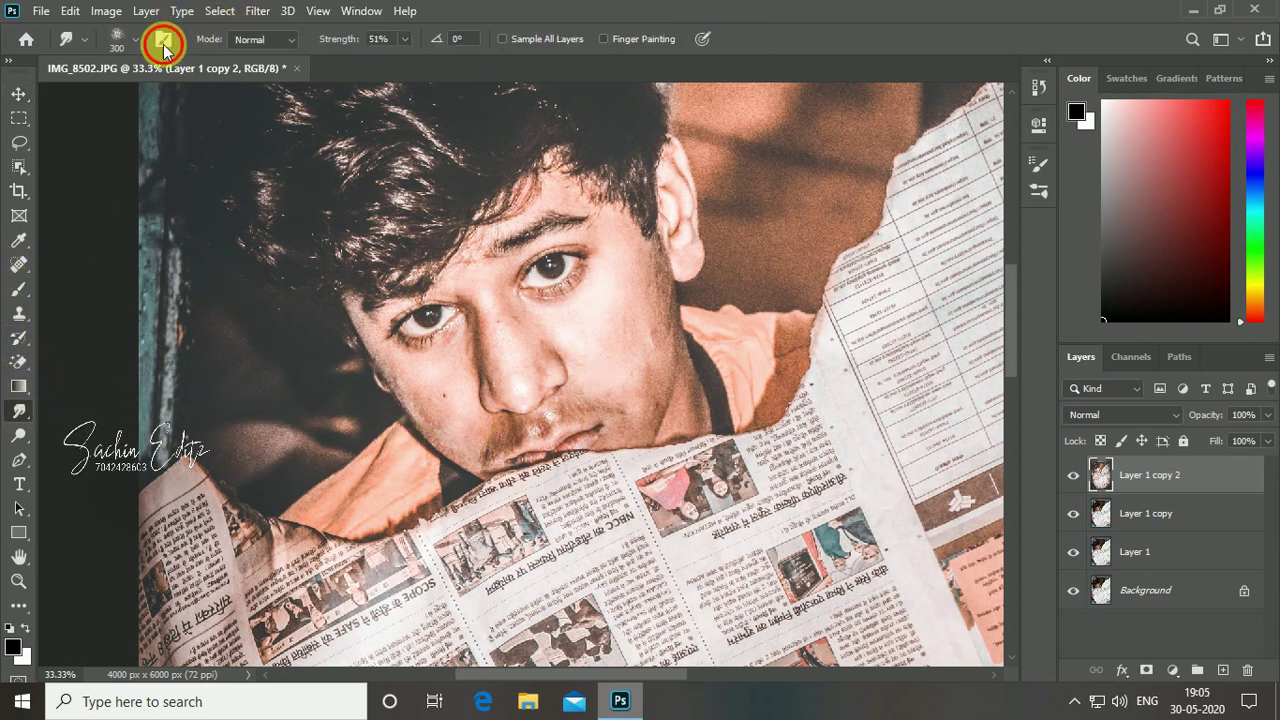
{"action": "key", "text": "F5"}
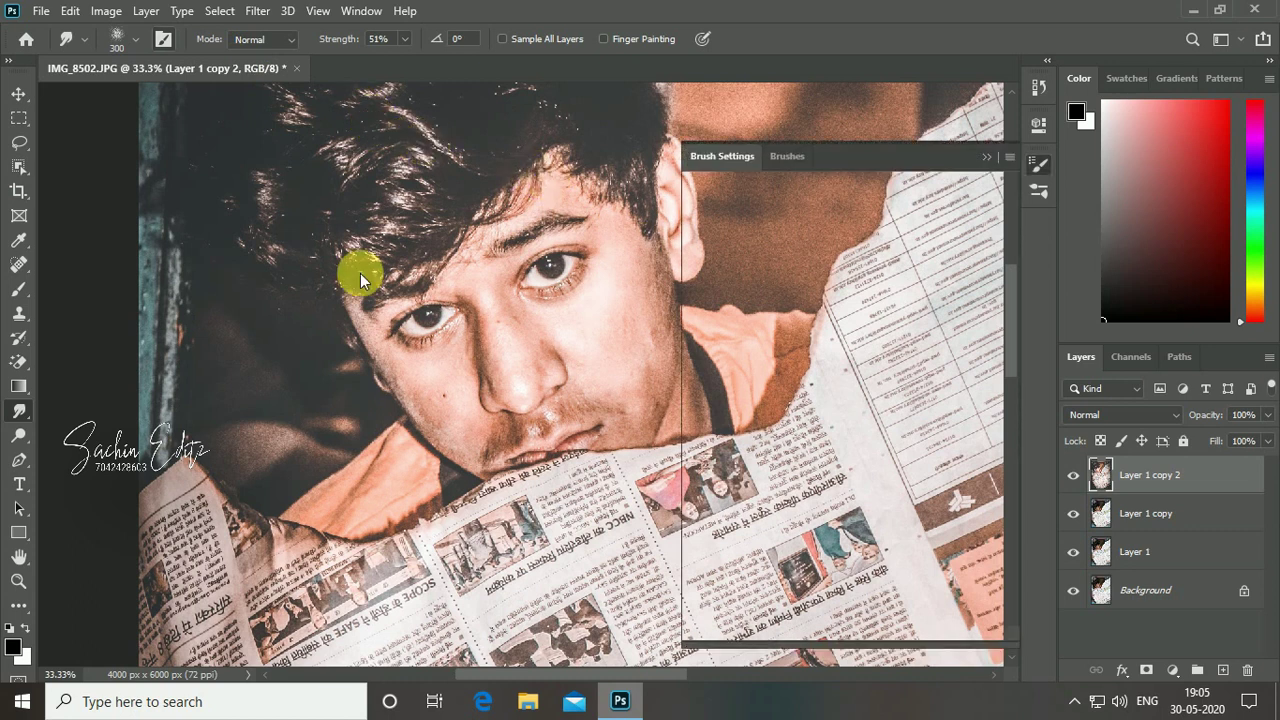
{"action": "left_click_drag", "start_coordinate": [1003, 218], "coordinate": [1001, 270]}
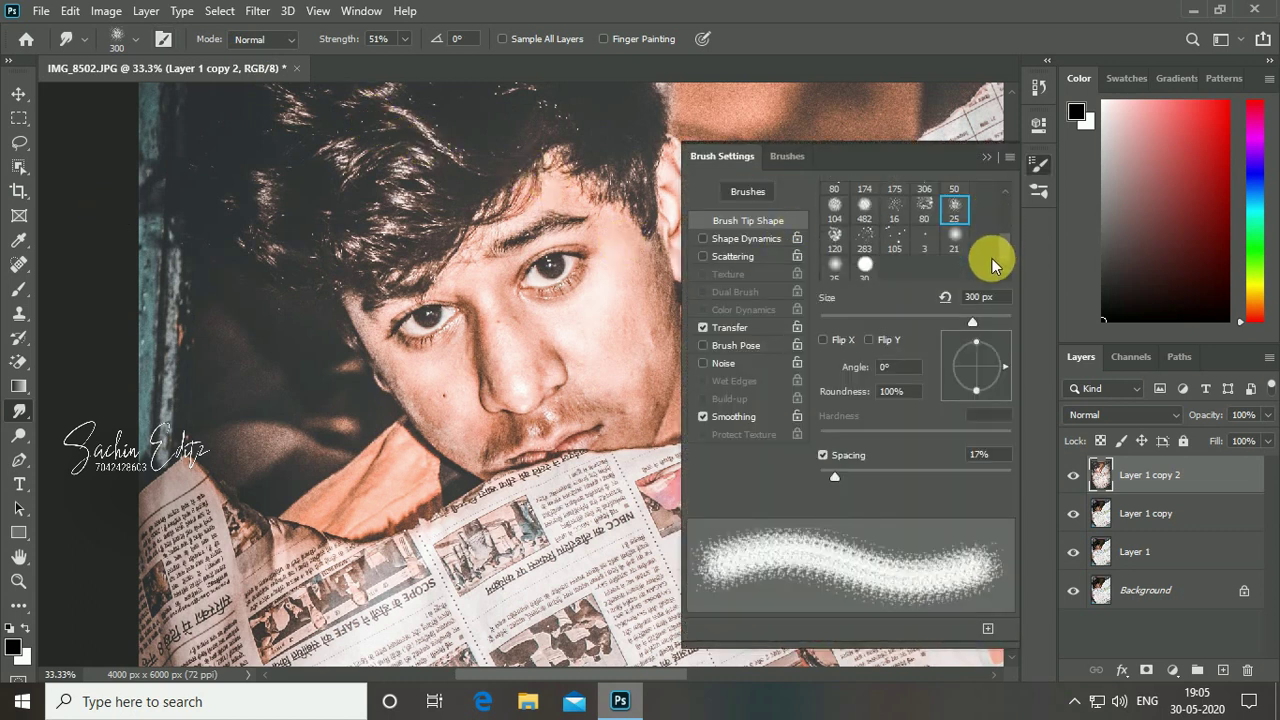
{"action": "left_click", "coordinate": [835, 205]}
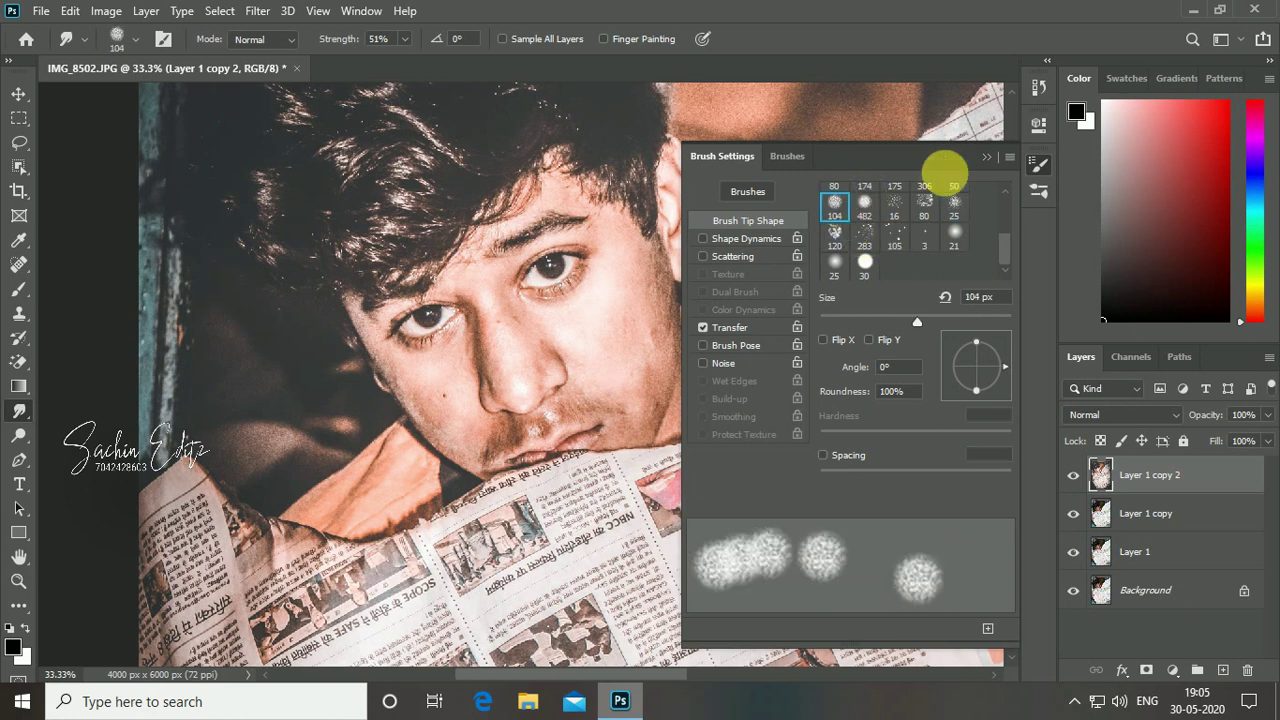
{"action": "left_click", "coordinate": [987, 159]}
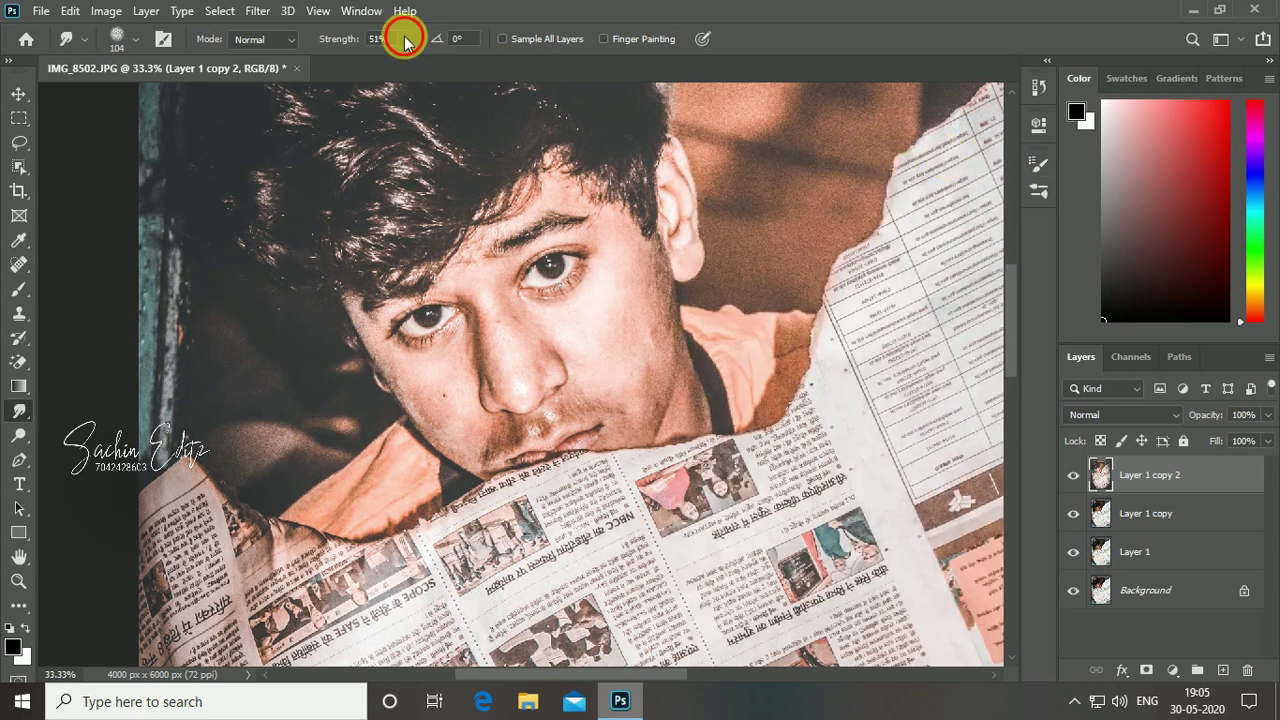
{"action": "left_click_drag", "start_coordinate": [395, 58], "coordinate": [381, 64]}
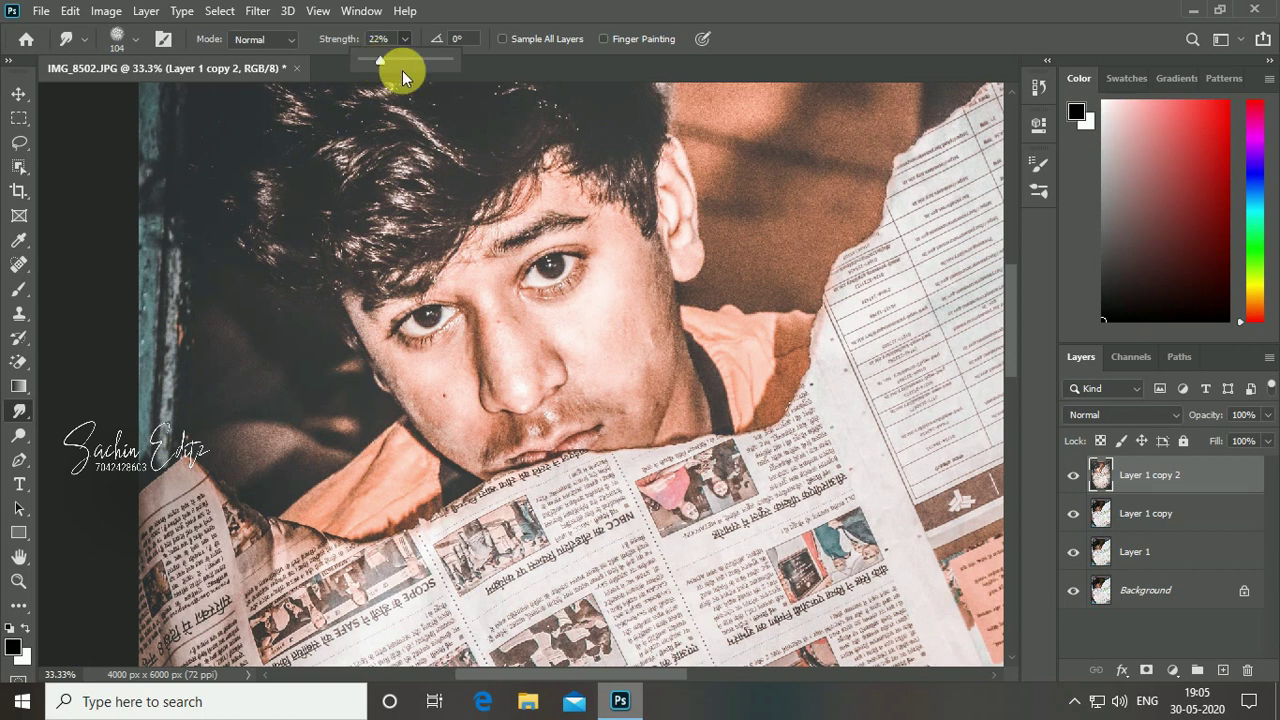
{"action": "left_click", "coordinate": [635, 335]}
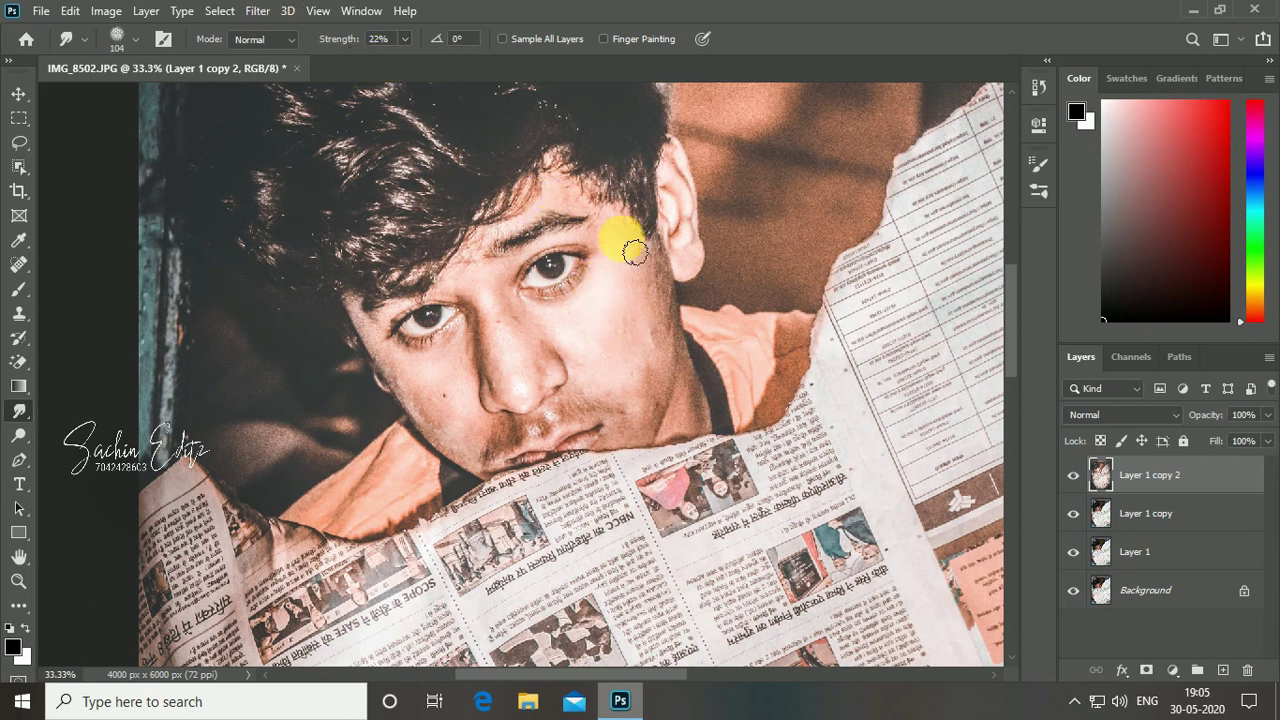
Smudge the boy's cheek on the right side smooth, from the lower cheek upward.
{"action": "left_click_drag", "start_coordinate": [655, 328], "coordinate": [673, 388]}
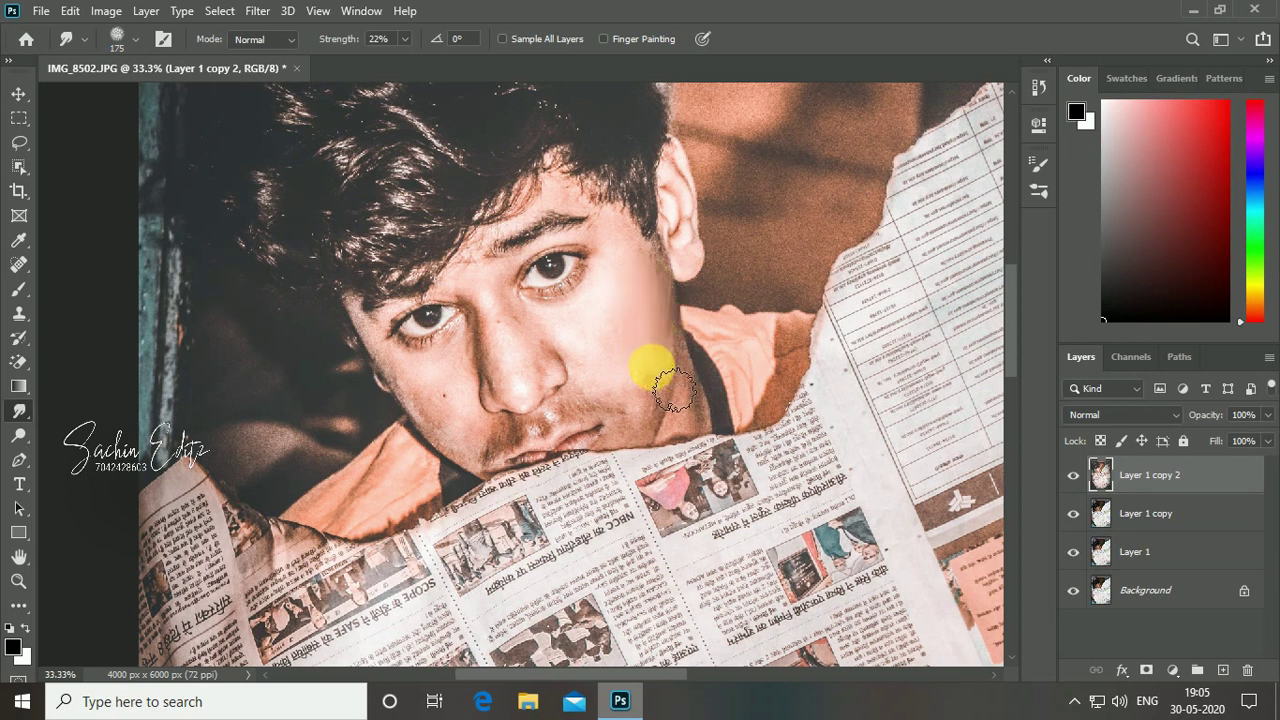
{"action": "key", "text": "ctrl+plus"}
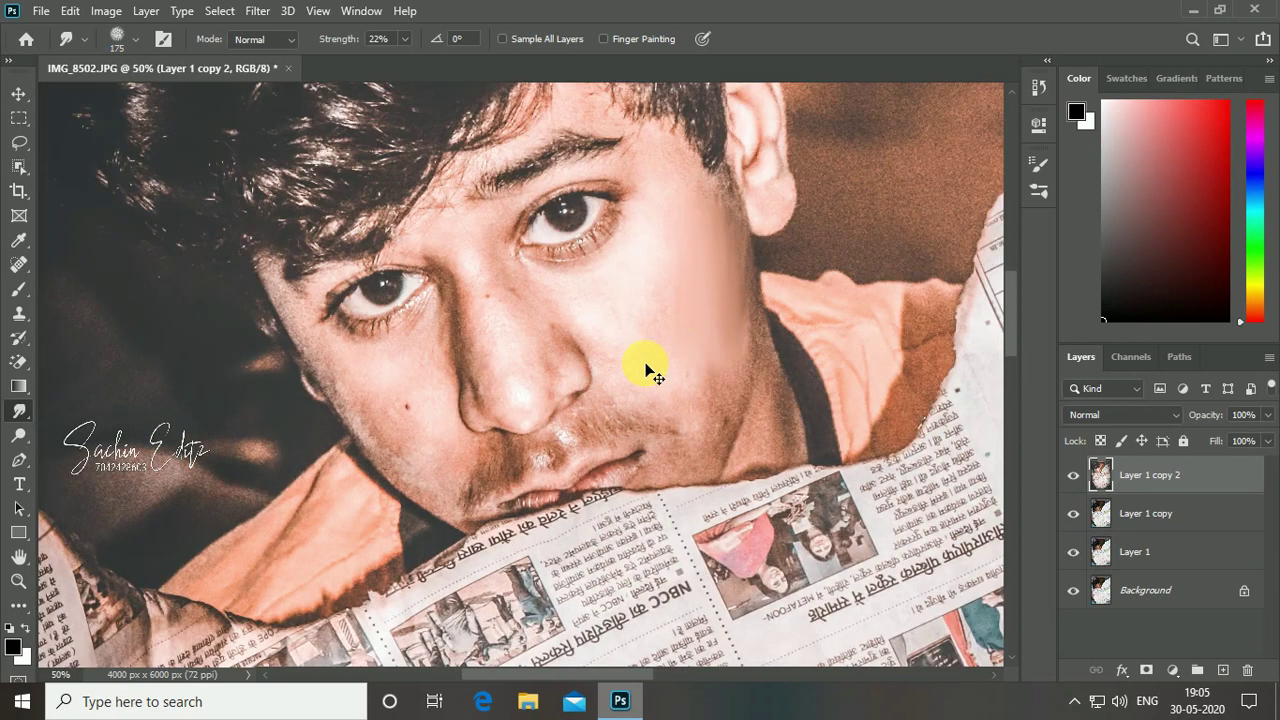
{"action": "mouse_move", "coordinate": [653, 372]}
{"action": "left_mouse_down"}
{"action": "mouse_move", "coordinate": [633, 260]}
{"action": "mouse_move", "coordinate": [725, 275]}
{"action": "mouse_move", "coordinate": [727, 330]}
{"action": "mouse_move", "coordinate": [662, 290]}
{"action": "mouse_move", "coordinate": [667, 239]}
{"action": "mouse_move", "coordinate": [705, 357]}
{"action": "mouse_move", "coordinate": [720, 223]}
{"action": "left_mouse_up"}
{"action": "mouse_move", "coordinate": [695, 135]}
{"action": "left_mouse_down"}
{"action": "mouse_move", "coordinate": [685, 245]}
{"action": "mouse_move", "coordinate": [738, 292]}
{"action": "mouse_move", "coordinate": [731, 343]}
{"action": "left_mouse_up"}
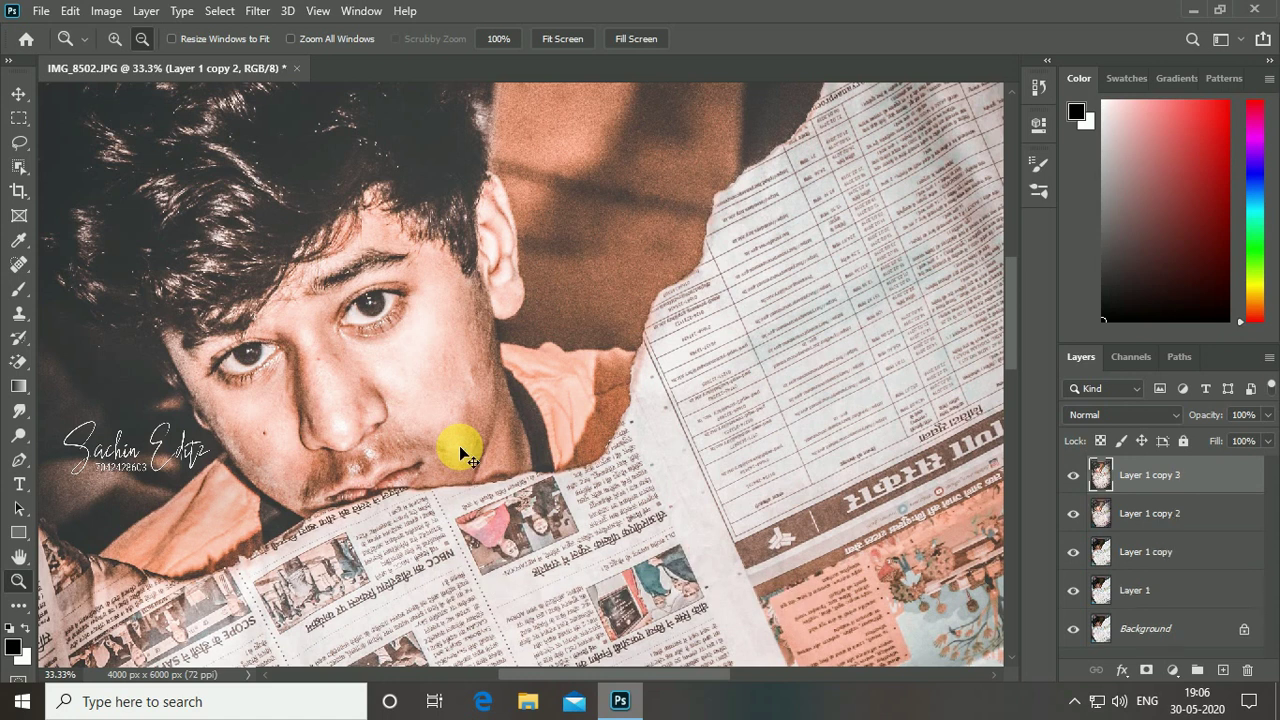
Duplicate the photo layer and smudge the cheek smooth with the Smudge tool.
{"action": "key", "text": "ctrl+j"}
{"action": "key", "text": "ctrl+plus"}
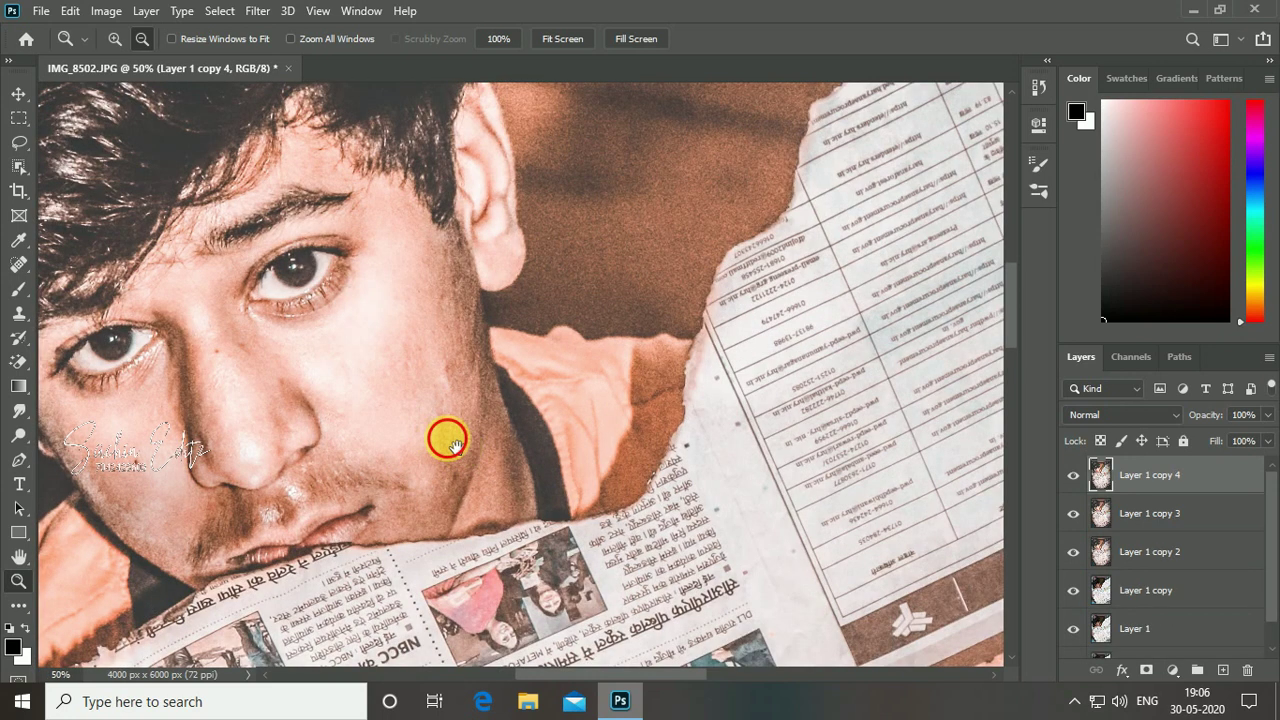
{"action": "left_click_drag", "start_coordinate": [446, 446], "coordinate": [731, 449]}
{"action": "left_click", "coordinate": [19, 412]}
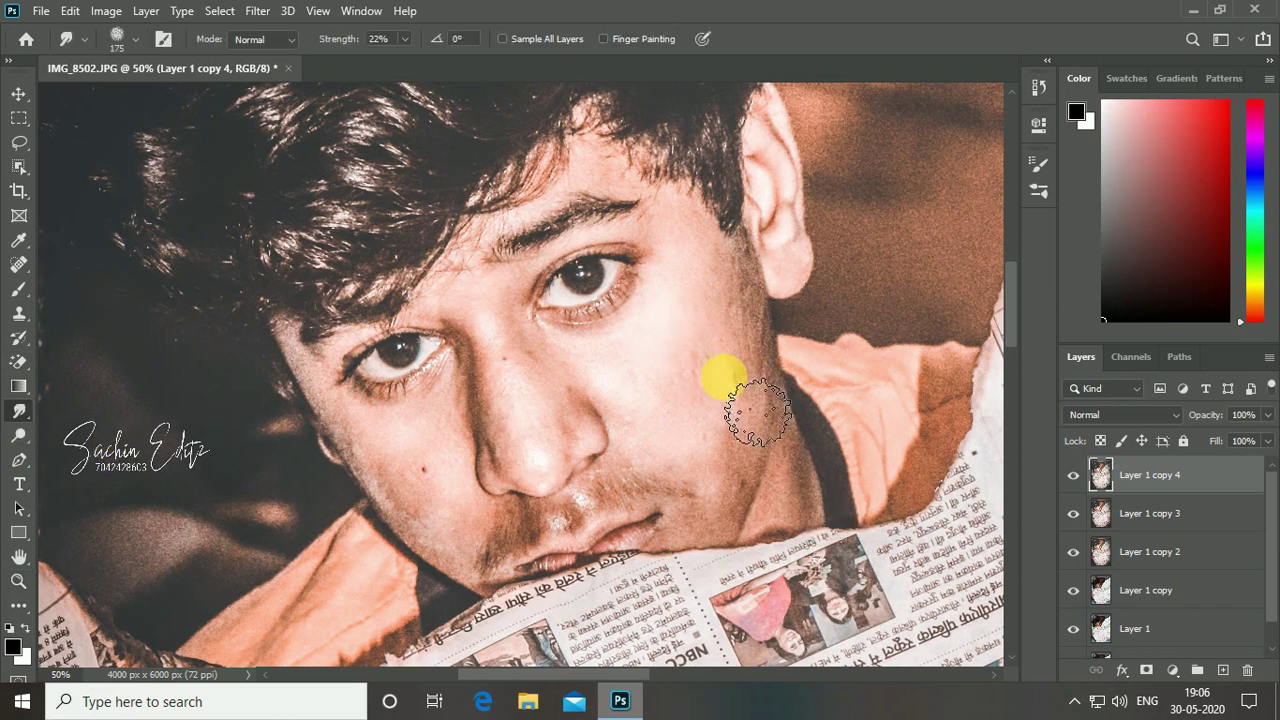
{"action": "mouse_move", "coordinate": [765, 377]}
{"action": "left_mouse_down"}
{"action": "mouse_move", "coordinate": [765, 491]}
{"action": "mouse_move", "coordinate": [763, 383]}
{"action": "mouse_move", "coordinate": [731, 354]}
{"action": "mouse_move", "coordinate": [749, 346]}
{"action": "mouse_move", "coordinate": [757, 457]}
{"action": "mouse_move", "coordinate": [772, 478]}
{"action": "mouse_move", "coordinate": [600, 371]}
{"action": "mouse_move", "coordinate": [509, 349]}
{"action": "mouse_move", "coordinate": [528, 352]}
{"action": "left_mouse_up"}
Smooth the nose, jaw, chin shadow, eyebrow-to-cheek area and cheek edge with a smaller brush.
{"action": "key", "text": "bracketleft"}
{"action": "key", "text": "bracketleft"}
{"action": "mouse_move", "coordinate": [556, 426]}
{"action": "left_mouse_down"}
{"action": "mouse_move", "coordinate": [551, 371]}
{"action": "mouse_move", "coordinate": [586, 402]}
{"action": "mouse_move", "coordinate": [475, 311]}
{"action": "mouse_move", "coordinate": [605, 215]}
{"action": "mouse_move", "coordinate": [654, 204]}
{"action": "mouse_move", "coordinate": [782, 334]}
{"action": "mouse_move", "coordinate": [802, 491]}
{"action": "mouse_move", "coordinate": [737, 514]}
{"action": "mouse_move", "coordinate": [651, 457]}
{"action": "mouse_move", "coordinate": [749, 509]}
{"action": "left_mouse_up"}
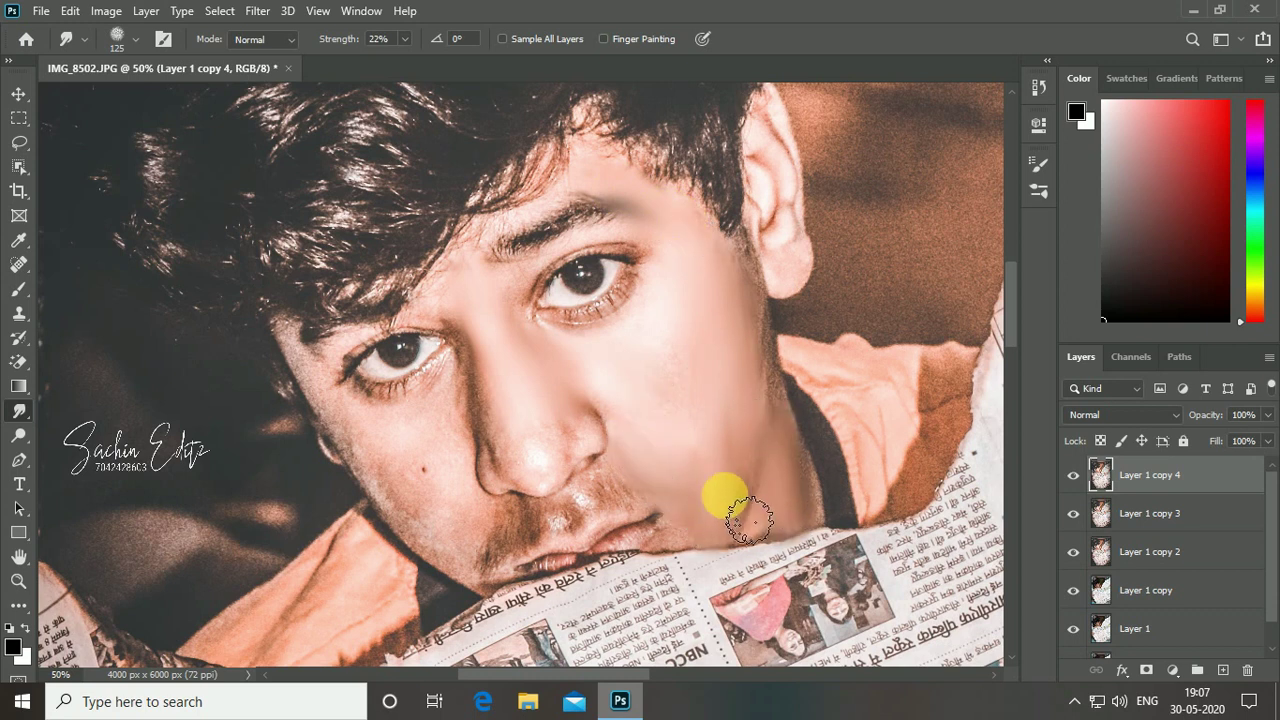
{"action": "mouse_move", "coordinate": [370, 455]}
{"action": "left_mouse_down"}
{"action": "mouse_move", "coordinate": [436, 537]}
{"action": "mouse_move", "coordinate": [300, 345]}
{"action": "mouse_move", "coordinate": [345, 420]}
{"action": "mouse_move", "coordinate": [498, 408]}
{"action": "mouse_move", "coordinate": [473, 448]}
{"action": "mouse_move", "coordinate": [727, 482]}
{"action": "mouse_move", "coordinate": [593, 439]}
{"action": "mouse_move", "coordinate": [533, 483]}
{"action": "mouse_move", "coordinate": [590, 215]}
{"action": "left_mouse_up"}
{"action": "key", "text": "bracketleft"}
{"action": "key", "text": "bracketleft"}
{"action": "key", "text": "bracketleft"}
{"action": "key", "text": "bracketright"}
{"action": "key", "text": "bracketright"}
{"action": "key", "text": "bracketright"}
{"action": "key", "text": "bracketleft"}
{"action": "mouse_move", "coordinate": [500, 259]}
{"action": "left_mouse_down"}
{"action": "mouse_move", "coordinate": [543, 271]}
{"action": "mouse_move", "coordinate": [651, 257]}
{"action": "mouse_move", "coordinate": [765, 310]}
{"action": "mouse_move", "coordinate": [771, 406]}
{"action": "mouse_move", "coordinate": [789, 186]}
{"action": "left_mouse_up"}
{"action": "mouse_move", "coordinate": [381, 500]}
{"action": "left_mouse_down"}
{"action": "mouse_move", "coordinate": [368, 430]}
{"action": "mouse_move", "coordinate": [320, 394]}
{"action": "mouse_move", "coordinate": [349, 428]}
{"action": "mouse_move", "coordinate": [328, 368]}
{"action": "mouse_move", "coordinate": [363, 470]}
{"action": "left_mouse_up"}
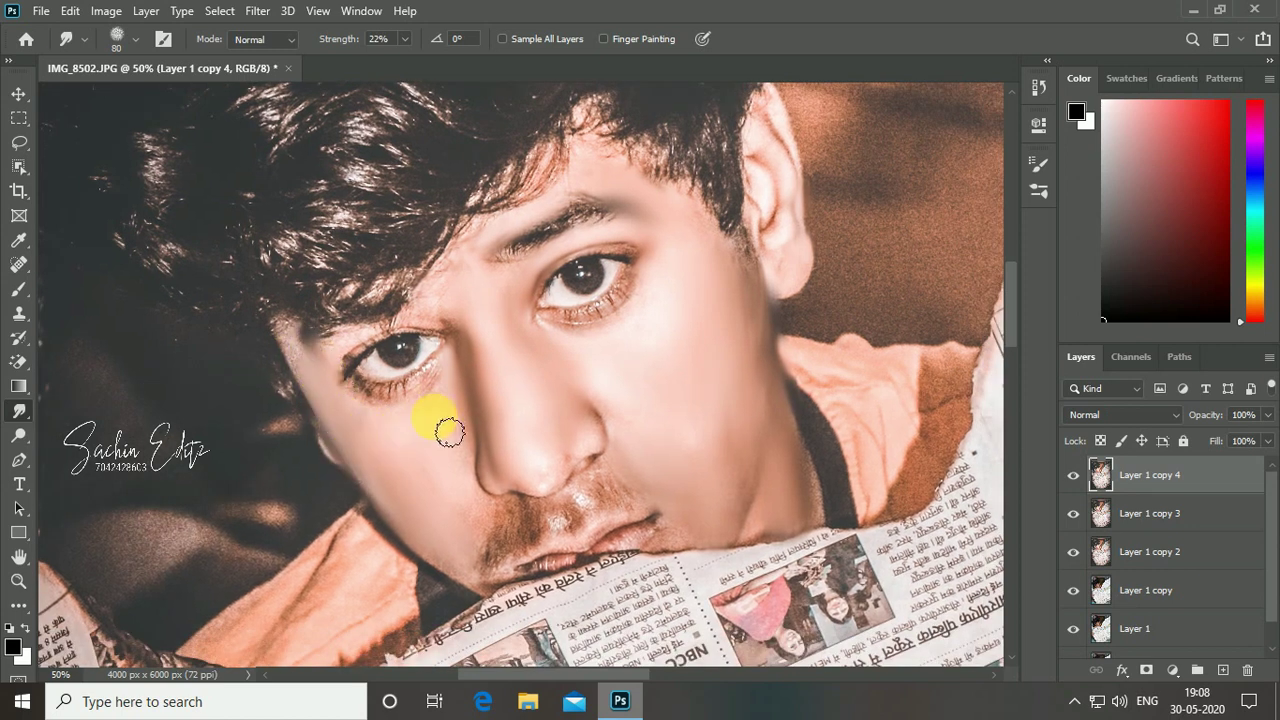
Smooth the left cheek under the eye and the skin near the chin and jaw.
{"action": "key", "text": "ctrl+minus"}
{"action": "key", "text": "ctrl+minus"}
{"action": "key", "text": "ctrl+plus"}
{"action": "key", "text": "ctrl+plus"}
{"action": "key", "text": "ctrl+plus"}
{"action": "key", "text": "bracketright"}
{"action": "key", "text": "bracketright"}
{"action": "mouse_move", "coordinate": [280, 417]}
{"action": "left_mouse_down"}
{"action": "mouse_move", "coordinate": [295, 440]}
{"action": "mouse_move", "coordinate": [300, 429]}
{"action": "mouse_move", "coordinate": [423, 423]}
{"action": "mouse_move", "coordinate": [357, 451]}
{"action": "mouse_move", "coordinate": [437, 330]}
{"action": "mouse_move", "coordinate": [417, 294]}
{"action": "mouse_move", "coordinate": [457, 214]}
{"action": "mouse_move", "coordinate": [369, 268]}
{"action": "left_mouse_up"}
{"action": "key", "text": "bracketleft"}
{"action": "key", "text": "bracketleft"}
{"action": "key", "text": "bracketleft"}
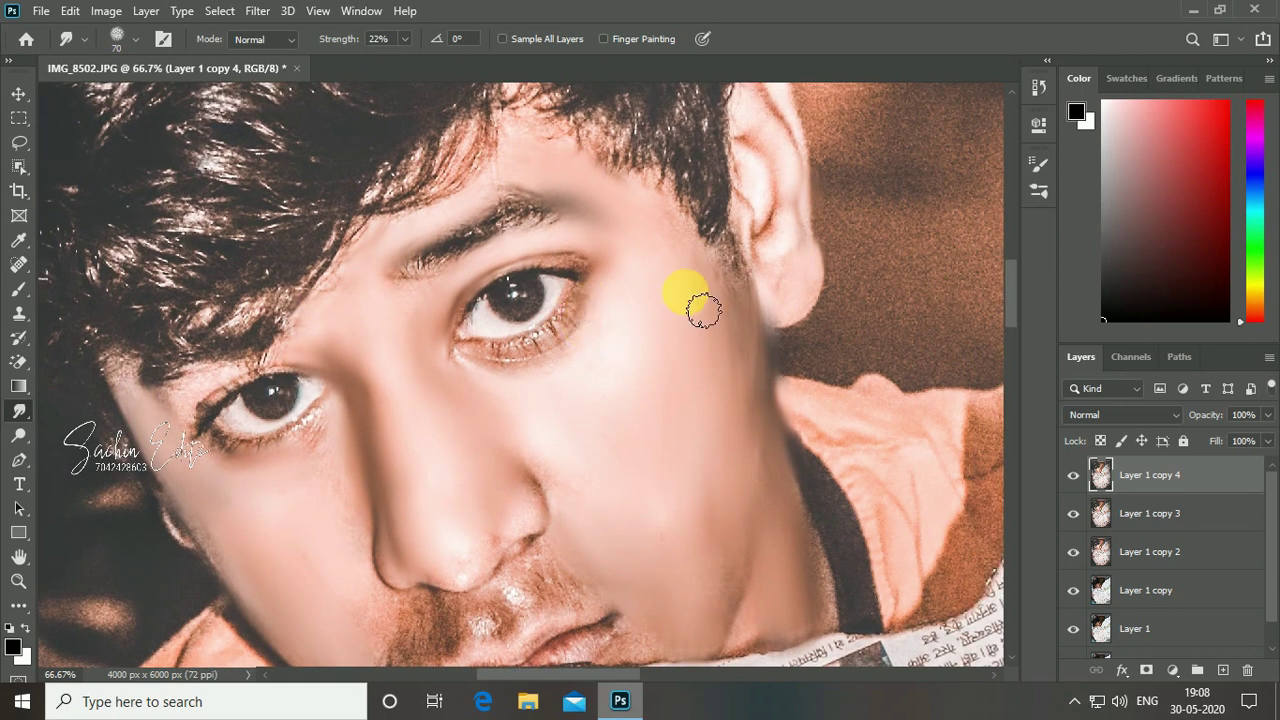
{"action": "left_click_drag", "start_coordinate": [781, 541], "coordinate": [773, 336]}
{"action": "mouse_move", "coordinate": [654, 449]}
{"action": "left_mouse_down"}
{"action": "mouse_move", "coordinate": [786, 343]}
{"action": "mouse_move", "coordinate": [829, 386]}
{"action": "mouse_move", "coordinate": [735, 445]}
{"action": "mouse_move", "coordinate": [514, 280]}
{"action": "mouse_move", "coordinate": [397, 447]}
{"action": "mouse_move", "coordinate": [347, 312]}
{"action": "mouse_move", "coordinate": [380, 380]}
{"action": "mouse_move", "coordinate": [366, 322]}
{"action": "mouse_move", "coordinate": [300, 391]}
{"action": "mouse_move", "coordinate": [316, 383]}
{"action": "mouse_move", "coordinate": [294, 343]}
{"action": "left_mouse_up"}
{"action": "key", "text": "bracketright"}
{"action": "key", "text": "bracketright"}
{"action": "key", "text": "bracketright"}
{"action": "key", "text": "bracketright"}
{"action": "key", "text": "bracketright"}
{"action": "key", "text": "bracketright"}
Zoom out to review the smoothed face against the whole photo.
{"action": "scroll", "coordinate": [675, 305], "scroll_direction": "up", "scroll_amount": 2}
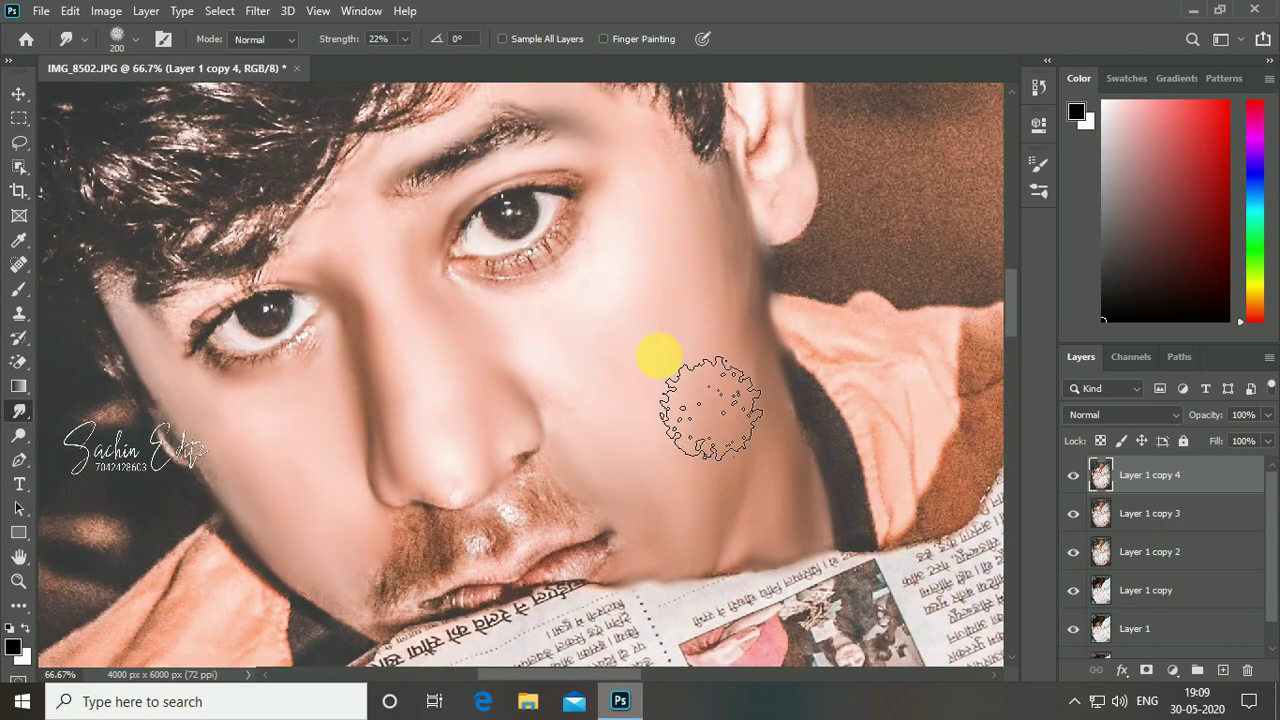
{"action": "scroll", "coordinate": [755, 362], "scroll_direction": "up", "scroll_amount": 2}
{"action": "key", "text": "bracketleft"}
{"action": "key", "text": "bracketleft"}
{"action": "key", "text": "bracketleft"}
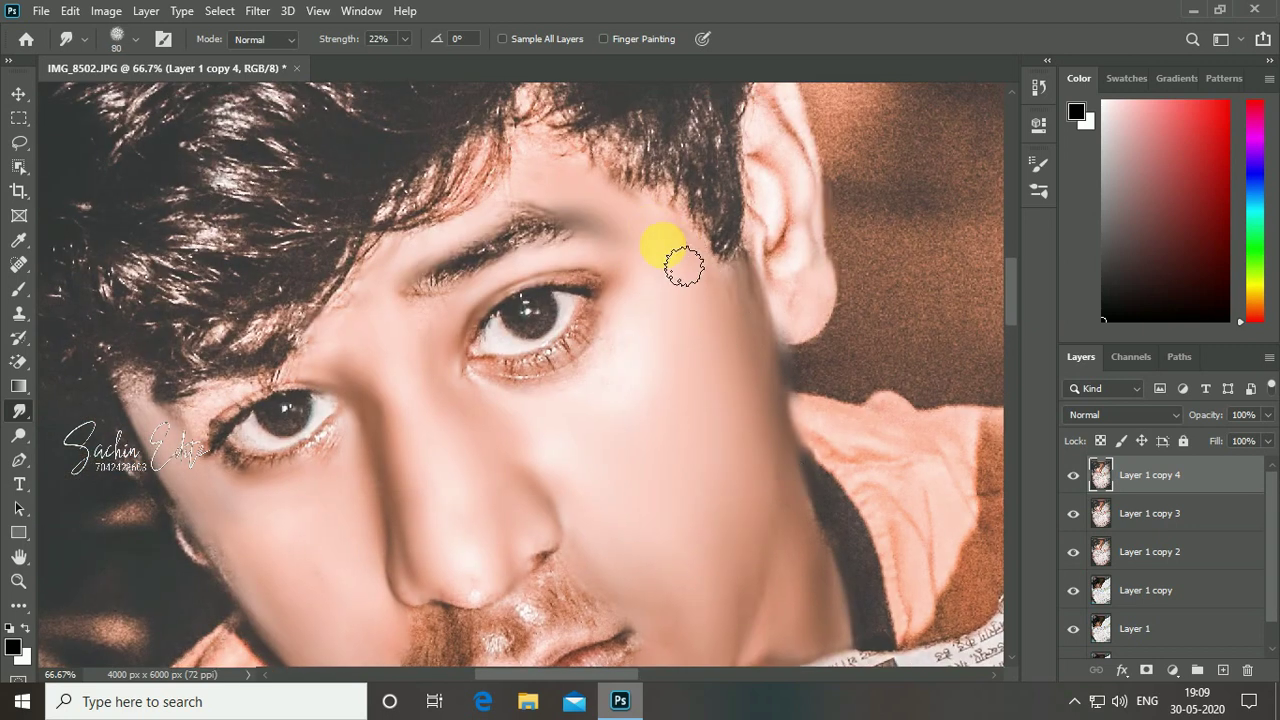
{"action": "key", "text": "ctrl+minus"}
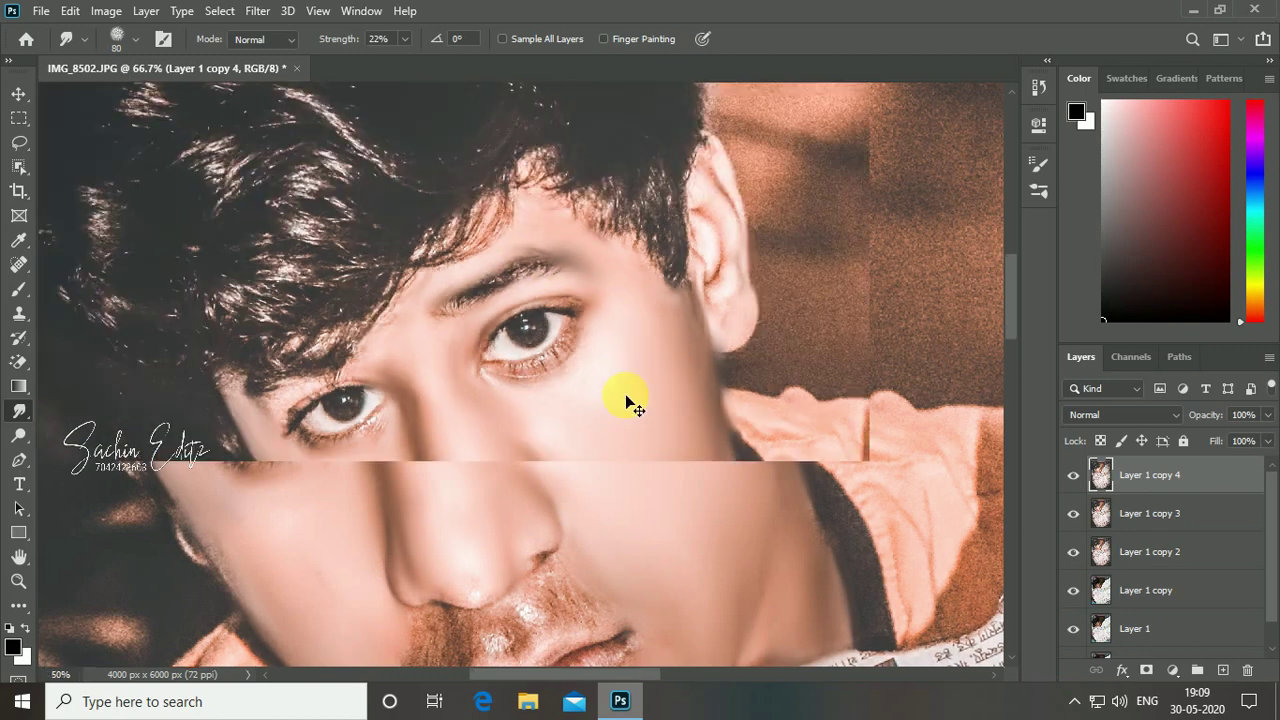
{"action": "key", "text": "ctrl+minus"}
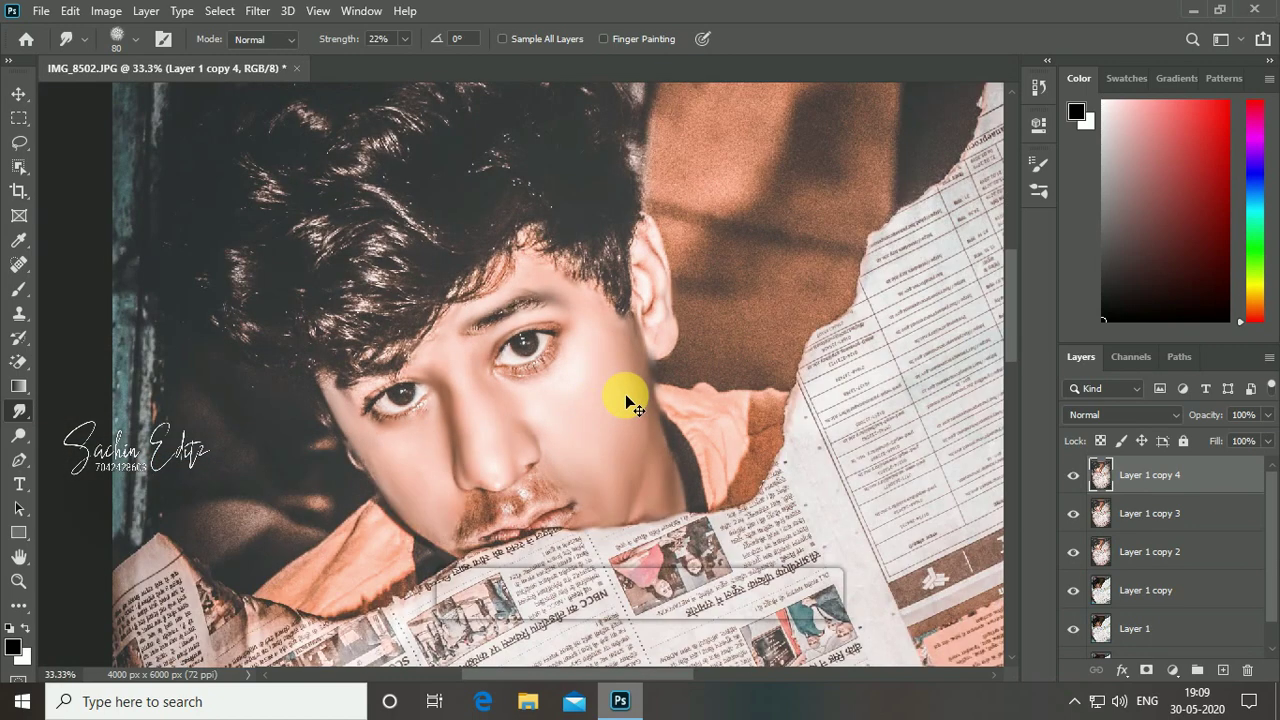
{"action": "key", "text": "ctrl+plus"}
{"action": "key", "text": "ctrl+plus"}
{"action": "key", "text": "ctrl+minus"}
{"action": "key", "text": "ctrl+minus"}
{"action": "key", "text": "ctrl+minus"}
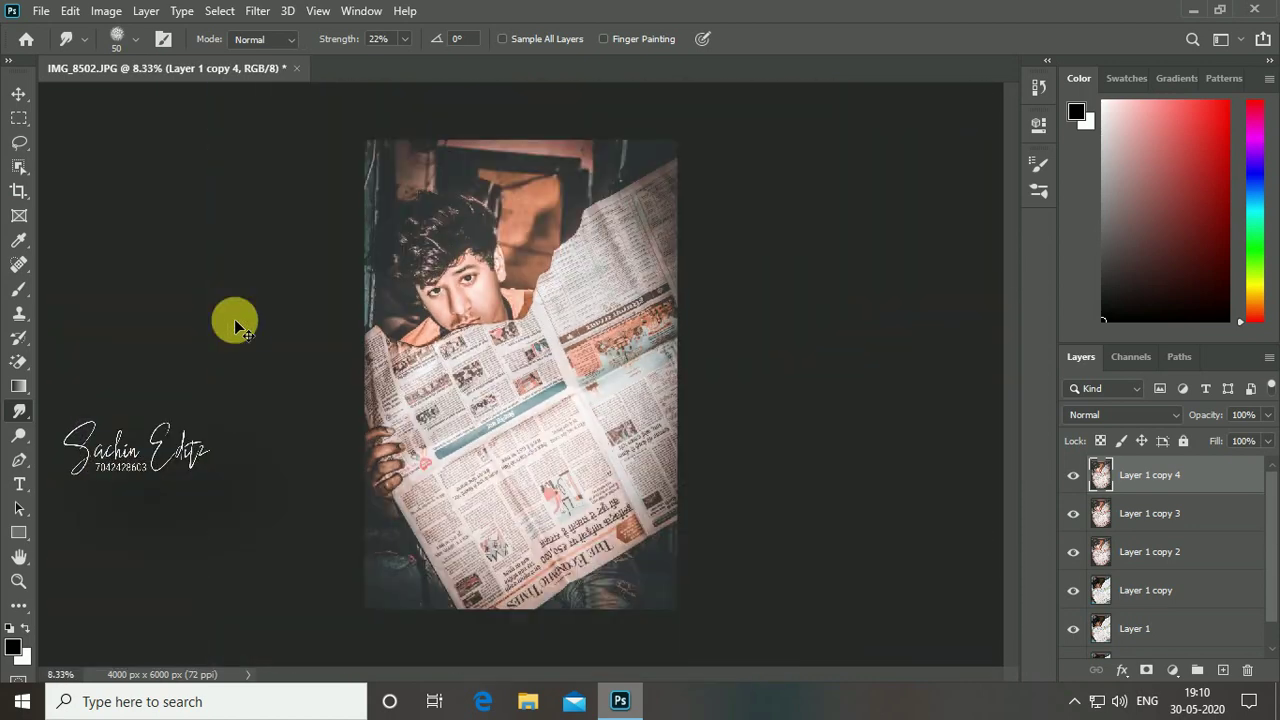
{"action": "left_click", "coordinate": [41, 10]}
Place the fire image from the Pictures folder into the document as an embedded layer.
{"action": "left_click", "coordinate": [88, 385]}
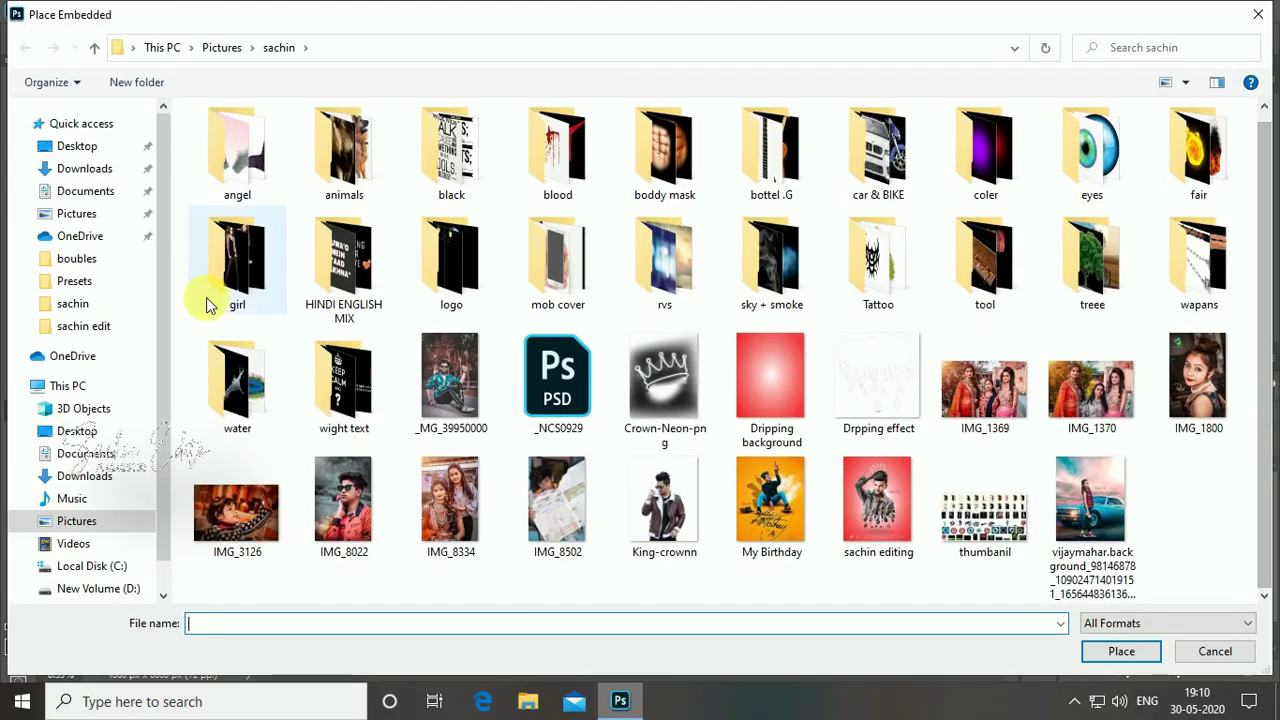
{"action": "key", "text": "alt+Up"}
{"action": "left_click_drag", "start_coordinate": [1264, 130], "coordinate": [1268, 466]}
{"action": "scroll", "coordinate": [1268, 466], "scroll_direction": "up", "scroll_amount": 5}
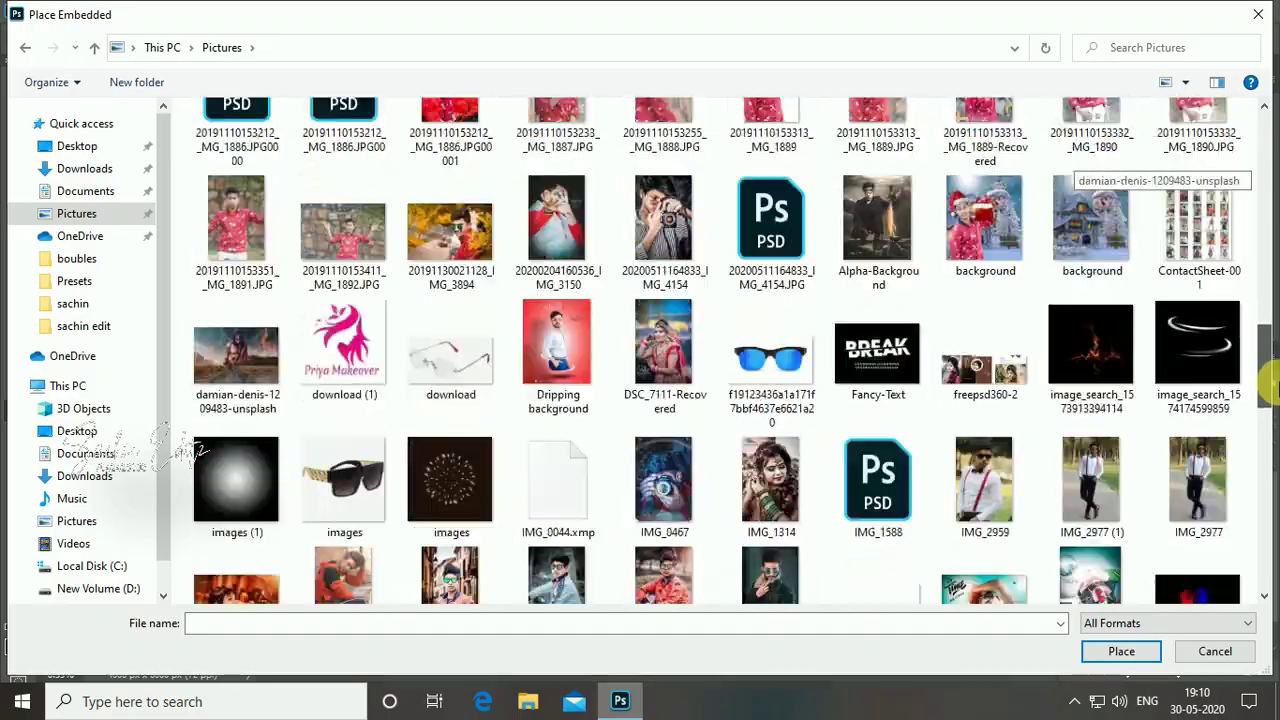
{"action": "double_click", "coordinate": [1092, 357]}
{"action": "mouse_move", "coordinate": [614, 371]}
{"action": "left_mouse_down"}
{"action": "mouse_move", "coordinate": [748, 303]}
{"action": "mouse_move", "coordinate": [586, 214]}
{"action": "mouse_move", "coordinate": [557, 277]}
{"action": "left_mouse_up"}
{"action": "key", "text": "Return"}
Set the fire layer to Linear Dodge (Add) and rotate it along the tear.
{"action": "left_click", "coordinate": [1123, 414]}
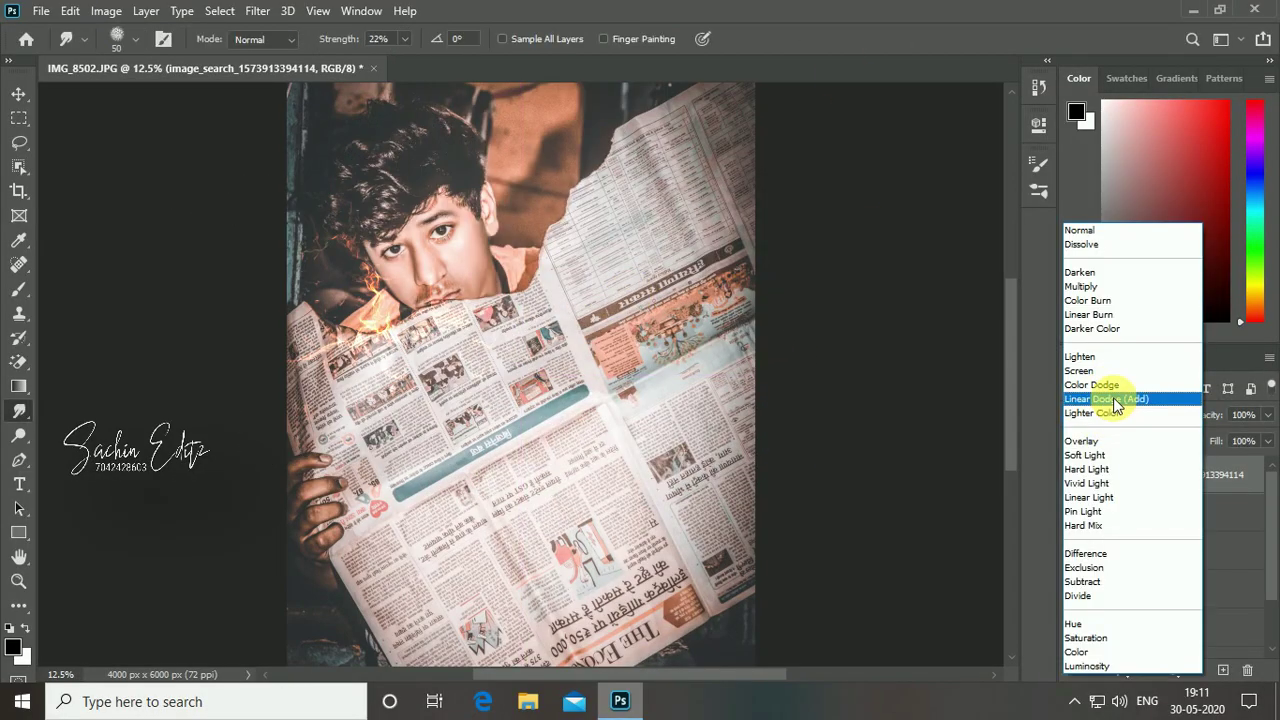
{"action": "left_click", "coordinate": [1110, 399]}
{"action": "key", "text": "ctrl+plus"}
{"action": "key", "text": "ctrl+j"}
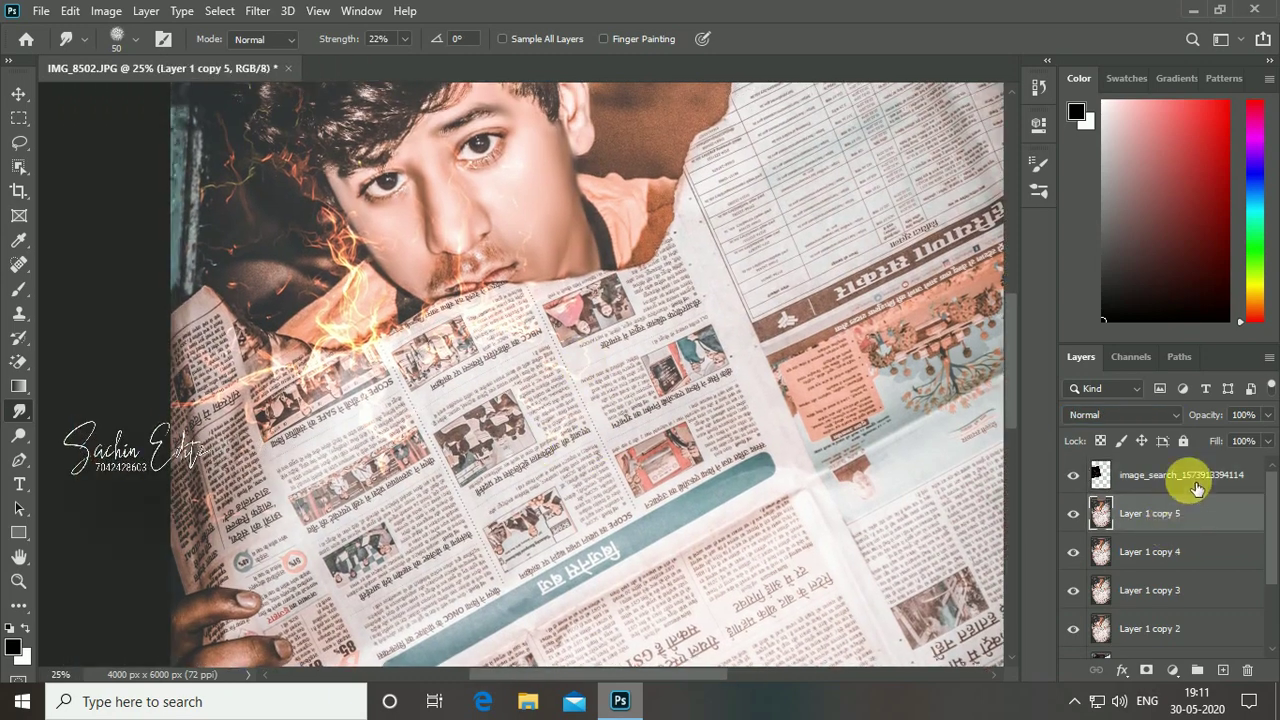
{"action": "key", "text": "ctrl+t"}
{"action": "mouse_move", "coordinate": [451, 414]}
{"action": "left_mouse_down"}
{"action": "mouse_move", "coordinate": [678, 437]}
{"action": "mouse_move", "coordinate": [414, 371]}
{"action": "left_mouse_up"}
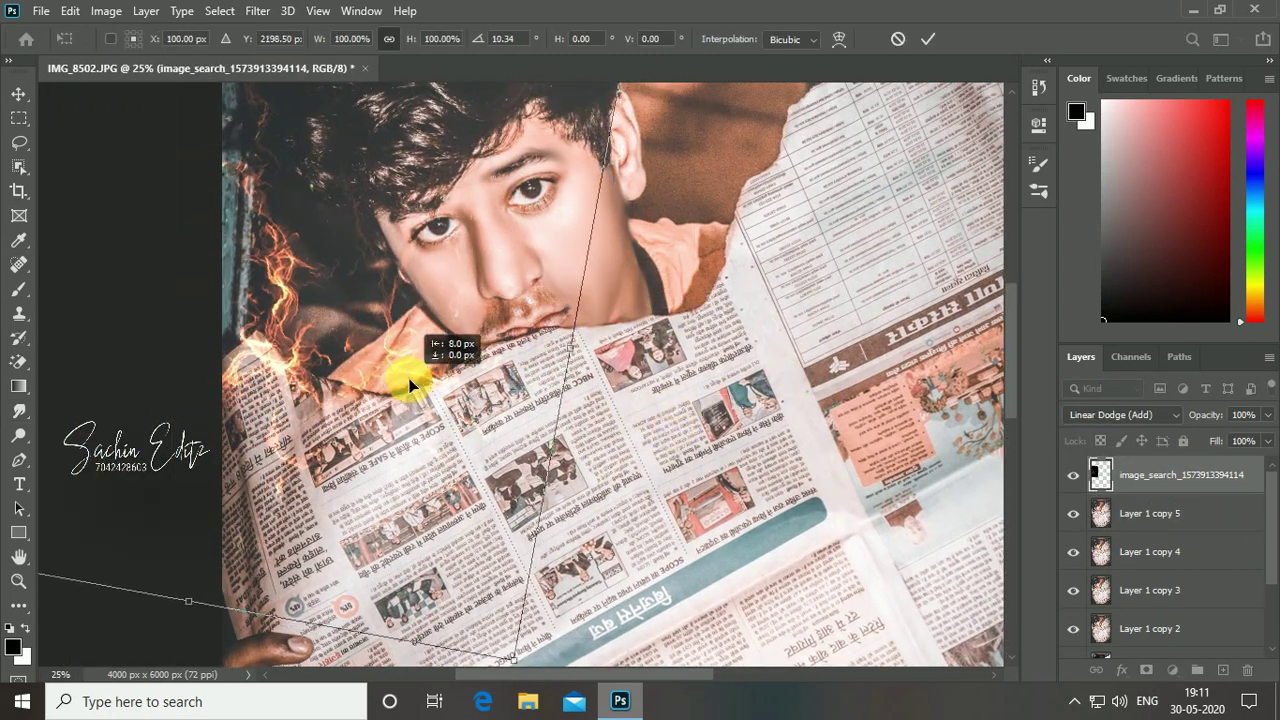
{"action": "key", "text": "Return"}
Move the fire to the left side of the newspaper tear.
{"action": "key", "text": "ctrl+plus"}
{"action": "key", "text": "ctrl+t"}
{"action": "left_click_drag", "start_coordinate": [706, 318], "coordinate": [557, 451]}
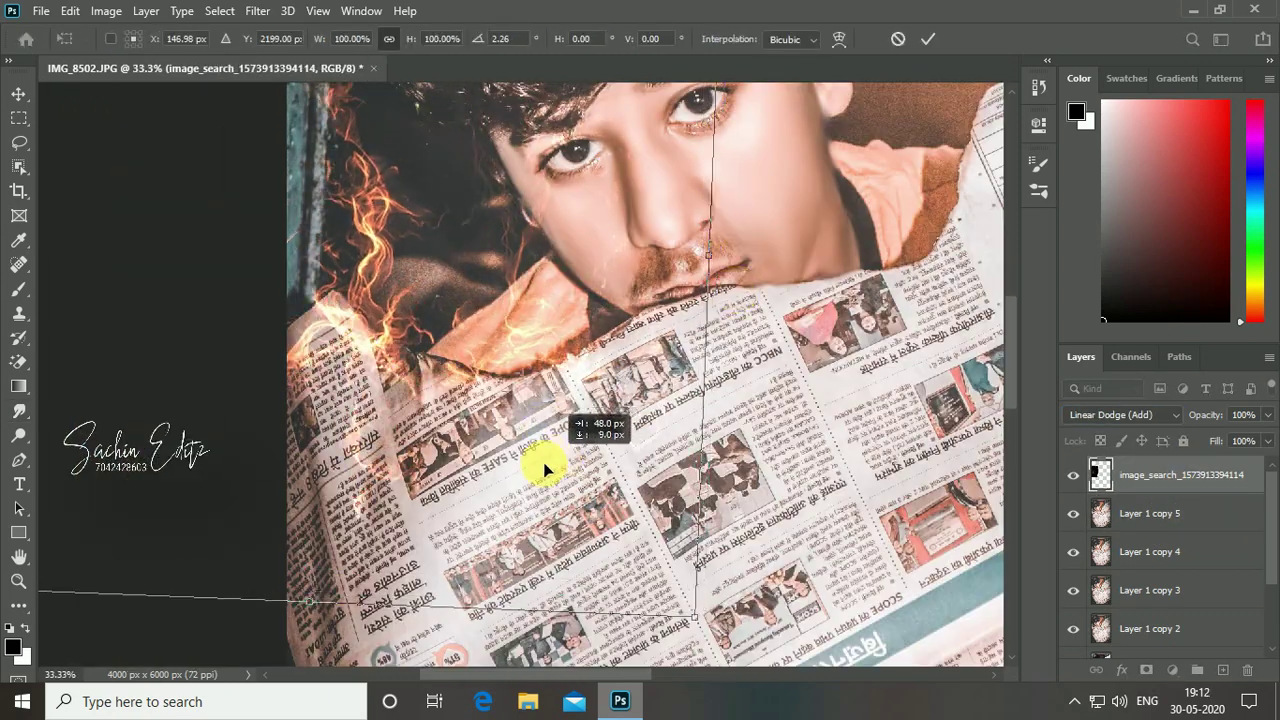
{"action": "key", "text": "Return"}
Duplicate the fire, then shrink, tilt and shift the copy further left along the tear.
{"action": "key", "text": "ctrl+j"}
{"action": "key", "text": "ctrl+t"}
{"action": "mouse_move", "coordinate": [975, 262]}
{"action": "left_mouse_down"}
{"action": "mouse_move", "coordinate": [814, 223]}
{"action": "mouse_move", "coordinate": [663, 251]}
{"action": "left_mouse_up"}
{"action": "mouse_move", "coordinate": [808, 286]}
{"action": "left_mouse_down"}
{"action": "mouse_move", "coordinate": [824, 110]}
{"action": "mouse_move", "coordinate": [551, 428]}
{"action": "left_mouse_up"}
{"action": "left_click_drag", "start_coordinate": [771, 243], "coordinate": [765, 228]}
{"action": "left_click_drag", "start_coordinate": [530, 343], "coordinate": [503, 350]}
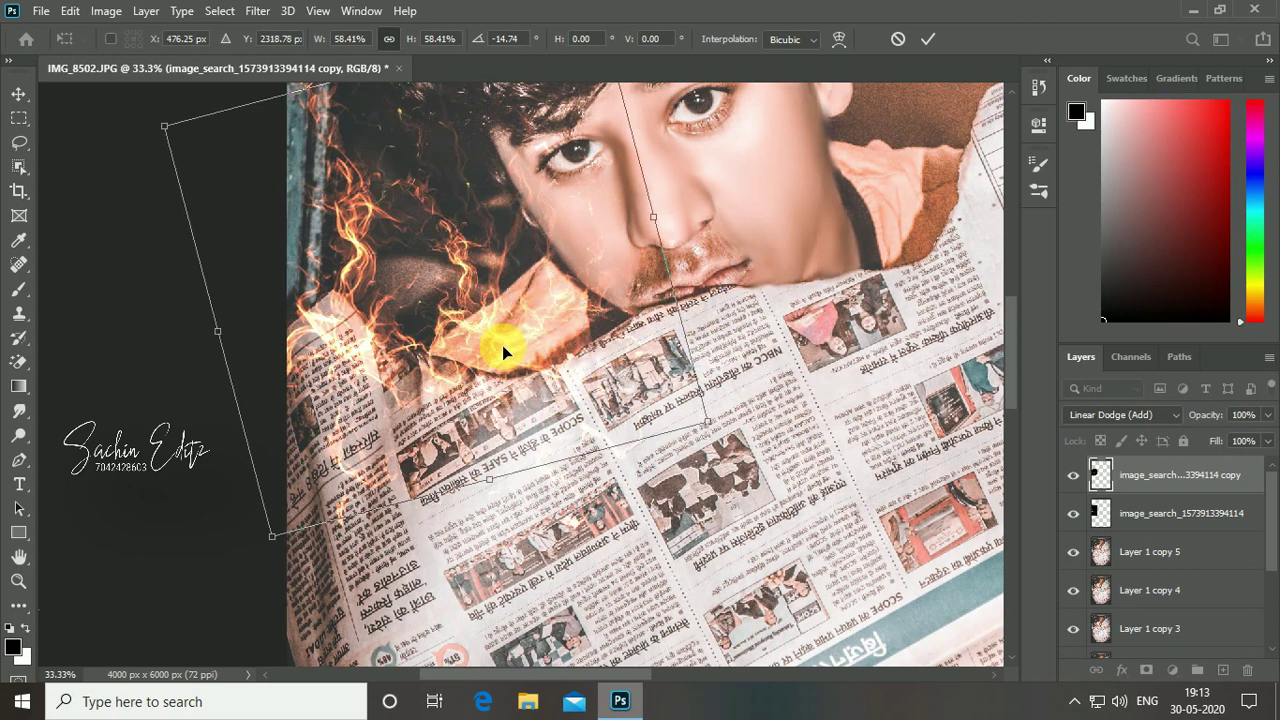
{"action": "key", "text": "Return"}
Duplicate the fire again and move the new copy over the boy's face.
{"action": "key", "text": "ctrl+j"}
{"action": "key", "text": "ctrl+t"}
{"action": "left_click_drag", "start_coordinate": [770, 331], "coordinate": [838, 305]}
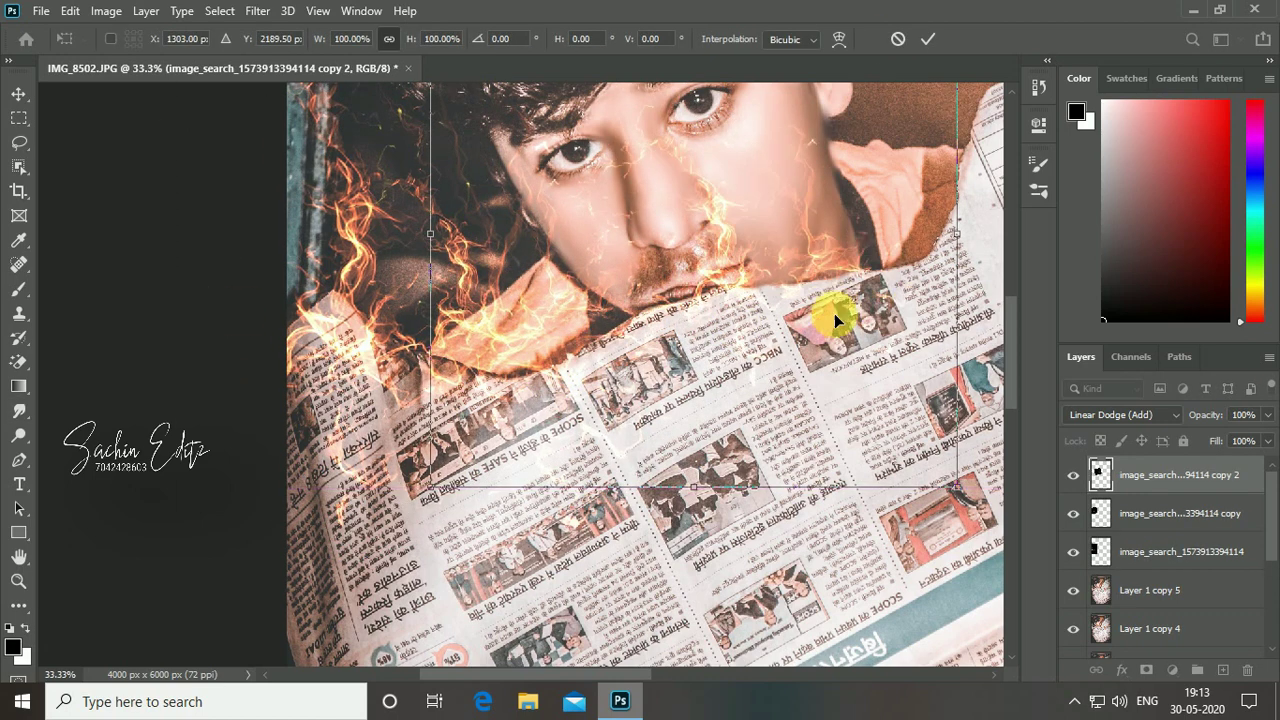
{"action": "key", "text": "Return"}
Squash the top fire copy to 66% height and warp it along the tear's curve.
{"action": "key", "text": "ctrl+t"}
{"action": "left_click_drag", "start_coordinate": [634, 190], "coordinate": [607, 235]}
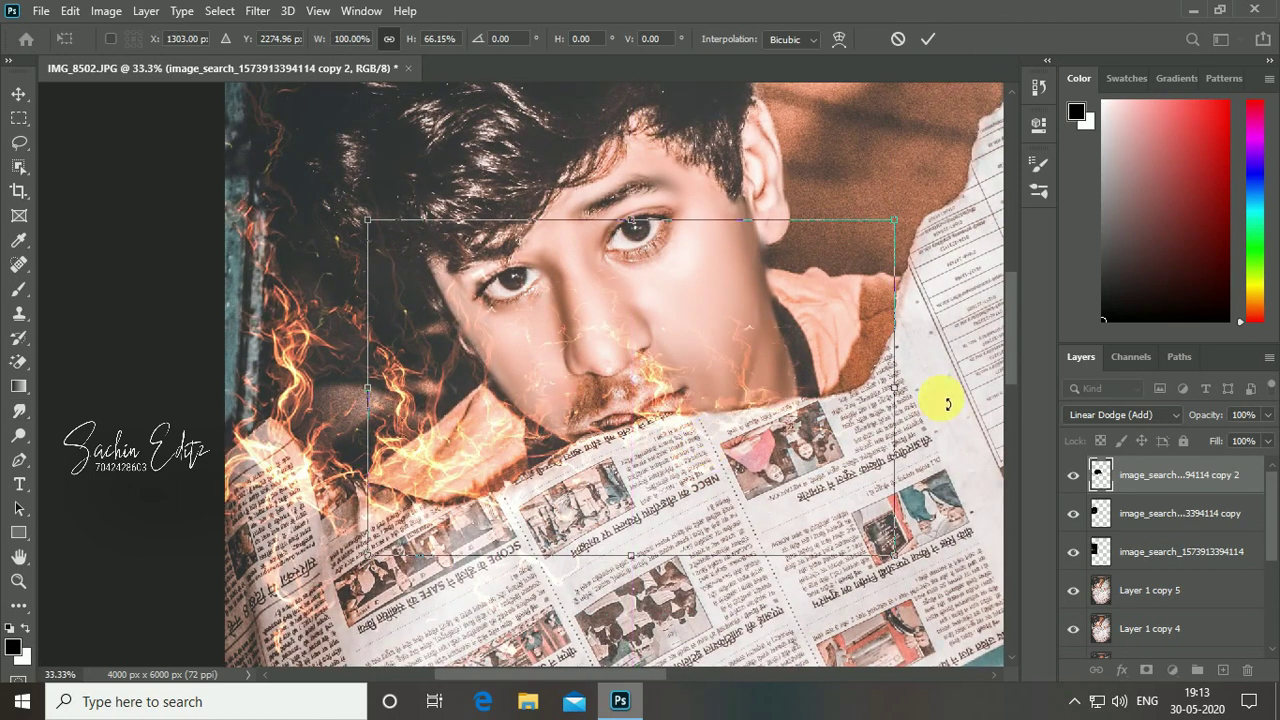
{"action": "right_click", "coordinate": [582, 466]}
{"action": "left_click", "coordinate": [640, 230]}
{"action": "left_click_drag", "start_coordinate": [543, 443], "coordinate": [946, 390]}
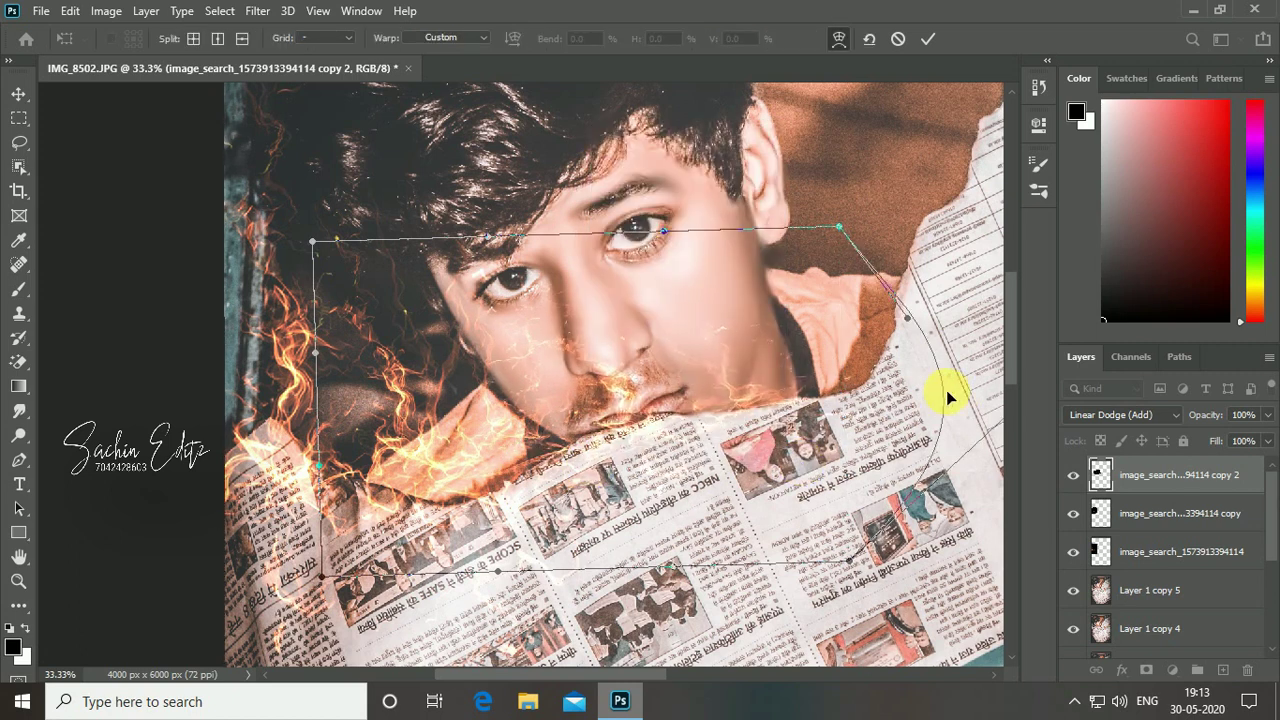
{"action": "key", "text": "Return"}
{"action": "scroll", "coordinate": [1260, 588], "scroll_direction": "down", "scroll_amount": 2}
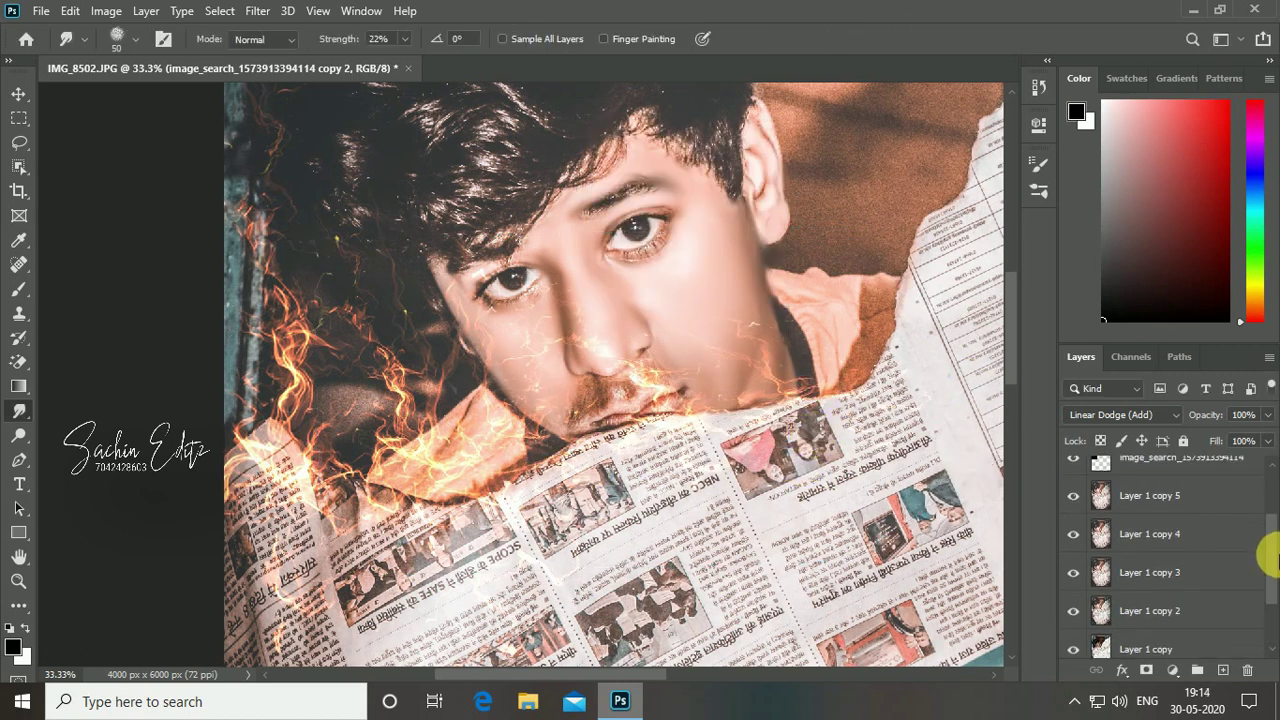
Merge the three fire layers into one and add a layer mask.
{"action": "scroll", "coordinate": [1268, 567], "scroll_direction": "up", "scroll_amount": 3}
{"action": "mouse_move", "coordinate": [1073, 475]}
{"action": "left_mouse_down"}
{"action": "mouse_move", "coordinate": [1073, 551]}
{"action": "mouse_move", "coordinate": [1073, 477]}
{"action": "left_mouse_up"}
{"action": "left_click", "coordinate": [1073, 600]}
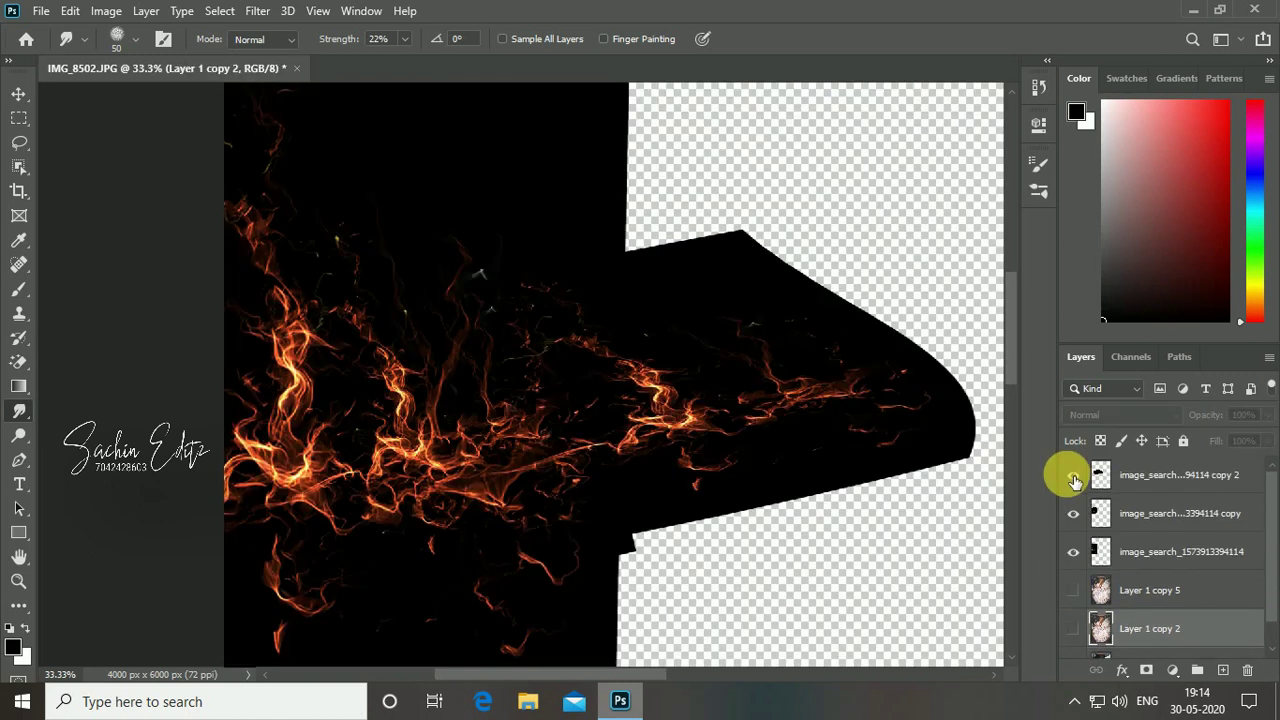
{"action": "left_click", "coordinate": [1102, 485]}
{"action": "key", "text": "ctrl+e"}
{"action": "left_click", "coordinate": [1073, 590]}
{"action": "left_click", "coordinate": [1124, 414]}
Paint black on the fire mask with a soft brush to clear the boy's face.
{"action": "left_click", "coordinate": [1146, 670]}
{"action": "left_click", "coordinate": [28, 627]}
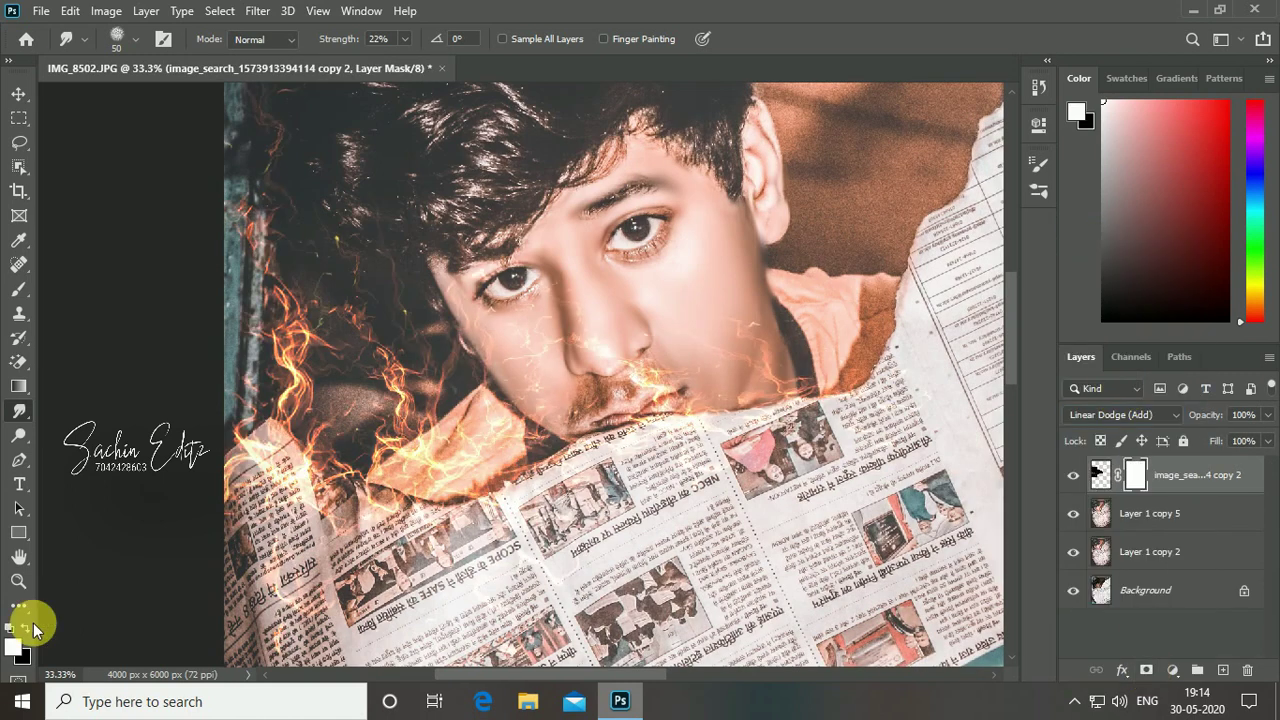
{"action": "left_click", "coordinate": [22, 290]}
{"action": "left_click_drag", "start_coordinate": [514, 266], "coordinate": [568, 370]}
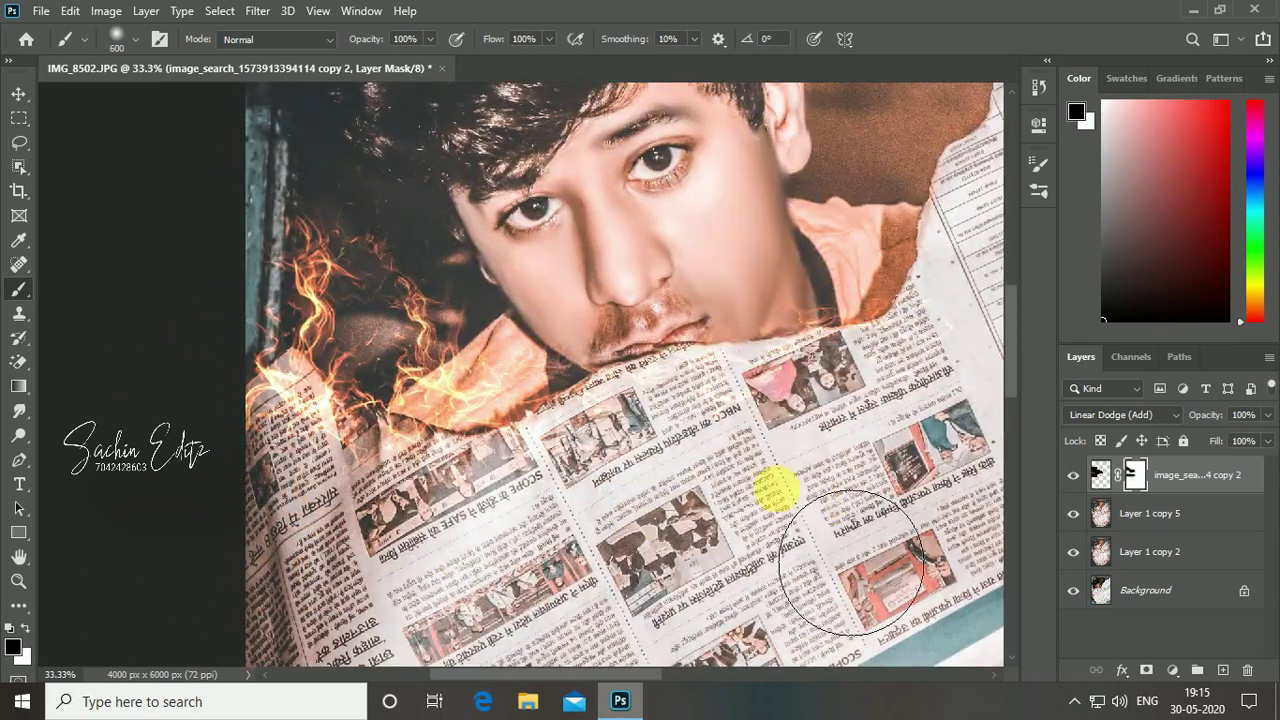
Add a fire copy rotated onto the newspaper edge, masked and applied off the face.
{"action": "key", "text": "ctrl+j"}
{"action": "key", "text": "ctrl+t"}
{"action": "key", "text": "ctrl+minus"}
{"action": "mouse_move", "coordinate": [533, 399]}
{"action": "left_mouse_down"}
{"action": "mouse_move", "coordinate": [888, 346]}
{"action": "mouse_move", "coordinate": [797, 383]}
{"action": "mouse_move", "coordinate": [596, 299]}
{"action": "left_mouse_up"}
{"action": "key", "text": "Return"}
{"action": "left_click", "coordinate": [1146, 670]}
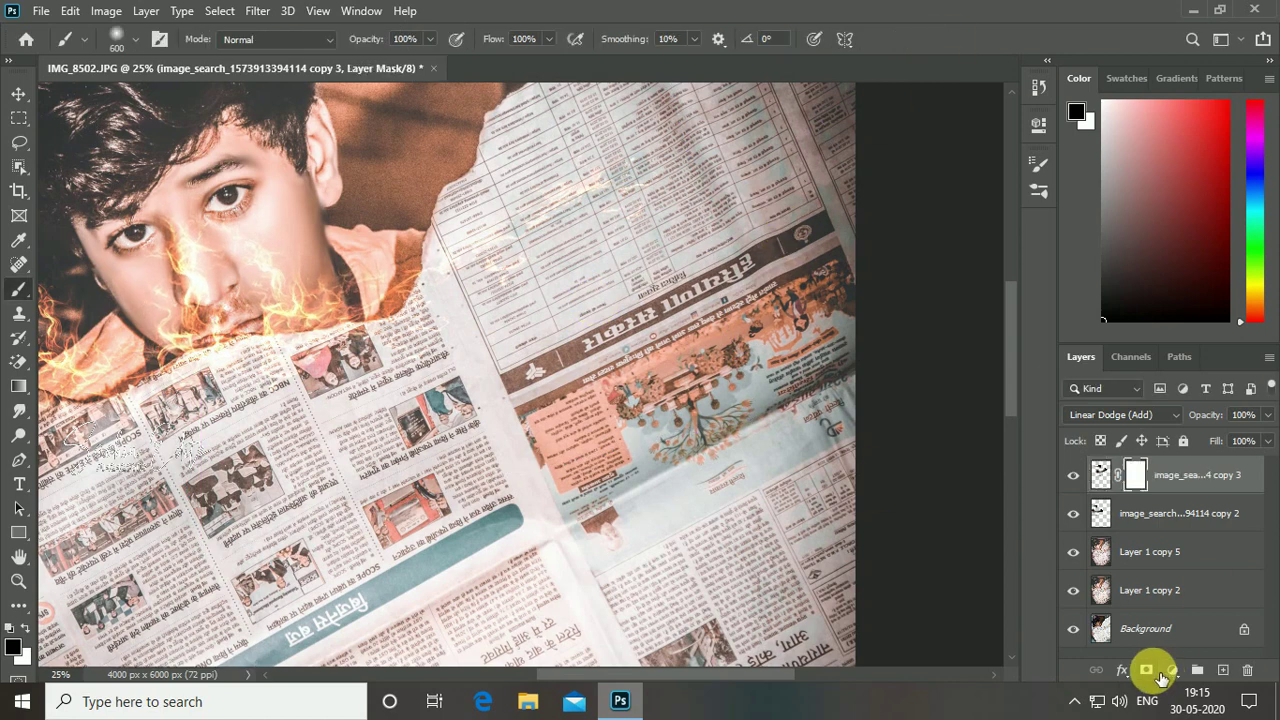
{"action": "left_click_drag", "start_coordinate": [343, 371], "coordinate": [494, 386]}
{"action": "key", "text": "ctrl+minus"}
{"action": "key", "text": "ctrl+minus"}
{"action": "key", "text": "ctrl+plus"}
{"action": "right_click", "coordinate": [1135, 475]}
{"action": "left_click", "coordinate": [1143, 531]}
Add another rotated, repositioned fire copy with its own mask.
{"action": "key", "text": "ctrl+j"}
{"action": "key", "text": "ctrl+t"}
{"action": "left_click_drag", "start_coordinate": [623, 409], "coordinate": [740, 263]}
{"action": "left_click_drag", "start_coordinate": [737, 437], "coordinate": [777, 434]}
{"action": "key", "text": "Return"}
{"action": "left_click", "coordinate": [1146, 670]}
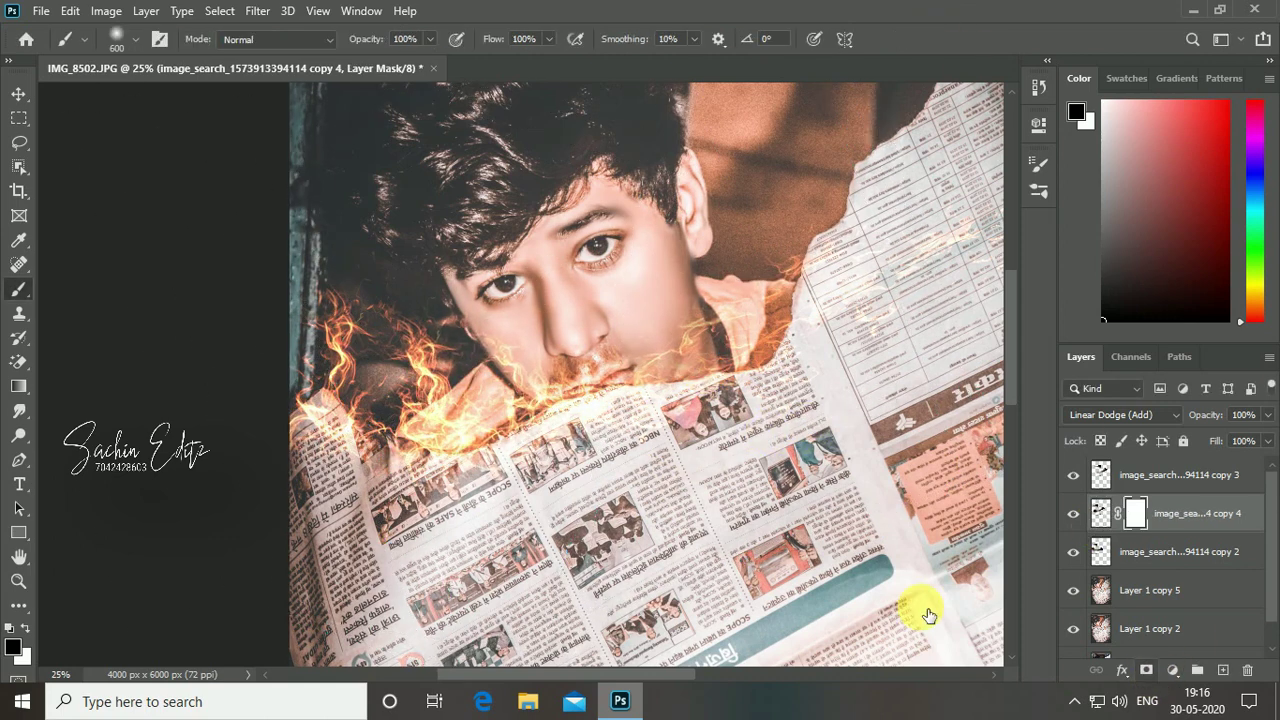
{"action": "left_click", "coordinate": [1146, 670]}
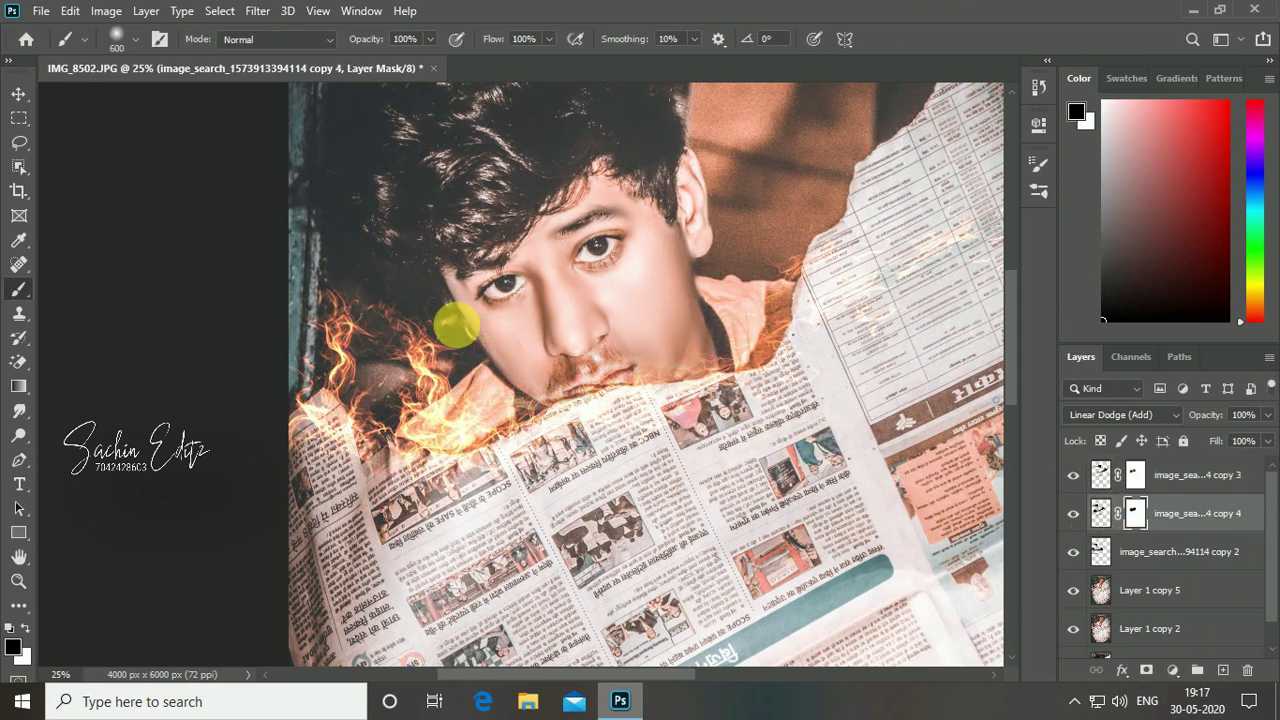
Duplicate fire copy 2, enlarged to about 145%, and select the fire copy 5 layer.
{"action": "key", "text": "ctrl+minus"}
{"action": "key", "text": "ctrl+plus"}
{"action": "left_click", "coordinate": [1140, 551]}
{"action": "key", "text": "ctrl+j"}
{"action": "key", "text": "ctrl+t"}
{"action": "left_click_drag", "start_coordinate": [551, 443], "coordinate": [691, 434]}
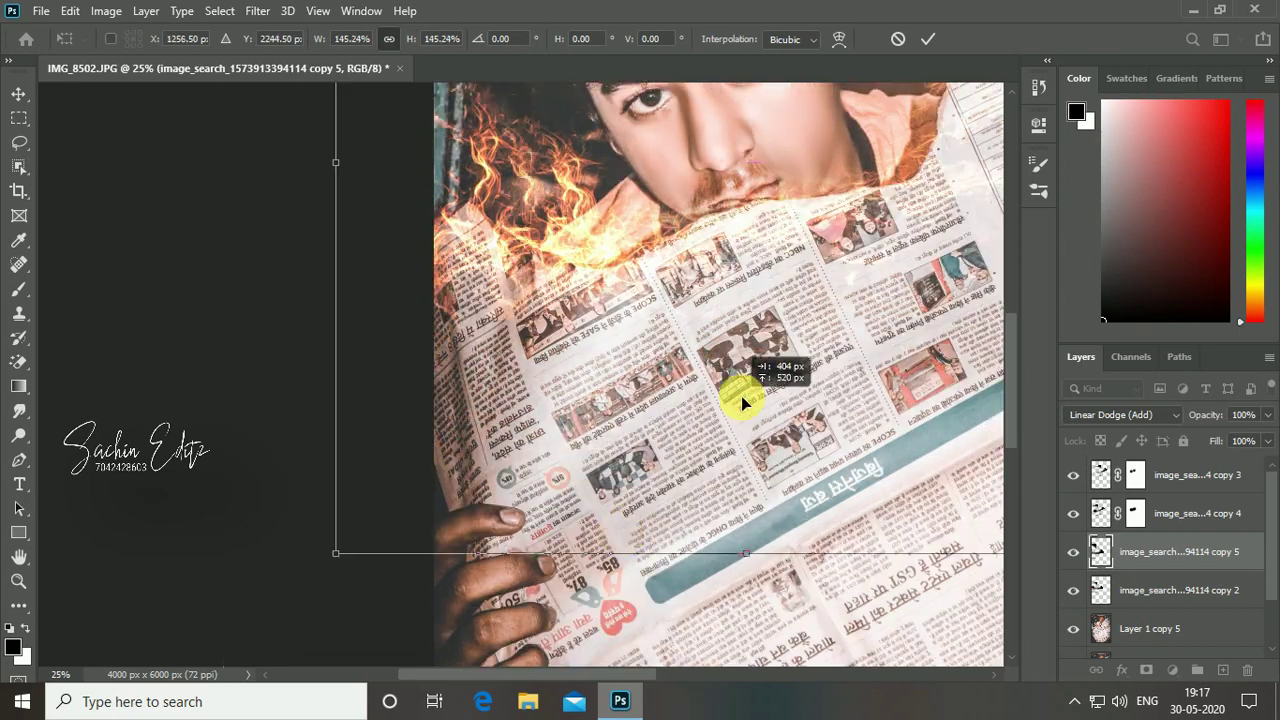
{"action": "key", "text": "Return"}
{"action": "key", "text": "ctrl+minus"}
{"action": "key", "text": "ctrl+minus"}
{"action": "key", "text": "ctrl+plus"}
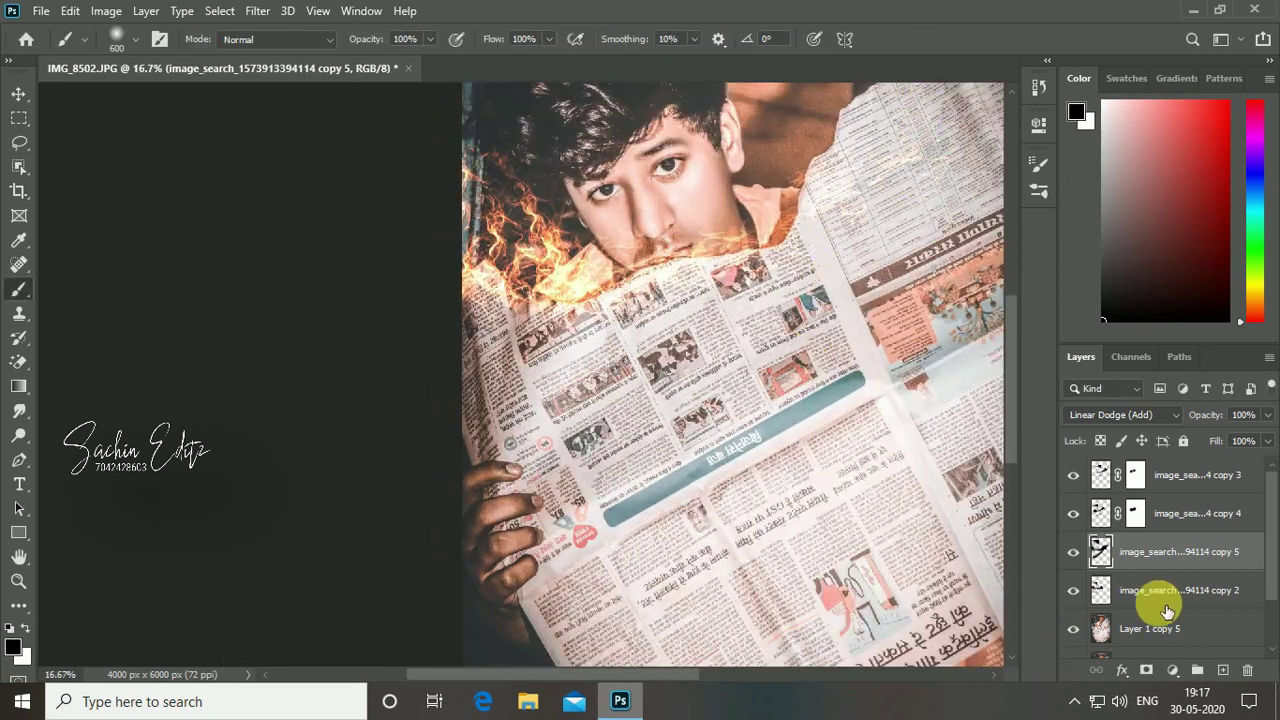
{"action": "key", "text": "ctrl+minus"}
{"action": "key", "text": "ctrl+plus"}
{"action": "left_click", "coordinate": [1135, 590]}
{"action": "left_click", "coordinate": [1200, 551]}
{"action": "scroll", "coordinate": [1266, 575], "scroll_direction": "down", "scroll_amount": 2}
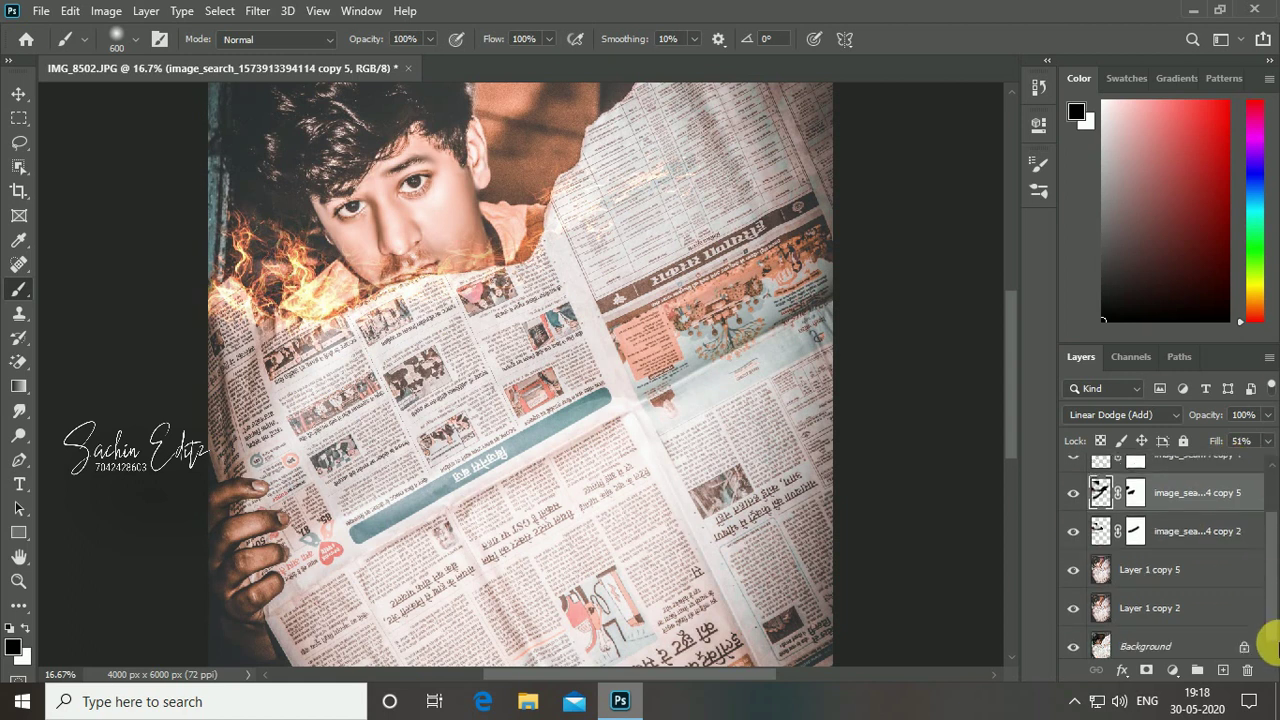
Merge the fire copies into one layer blended as Linear Dodge (Add).
{"action": "left_click", "coordinate": [1135, 523]}
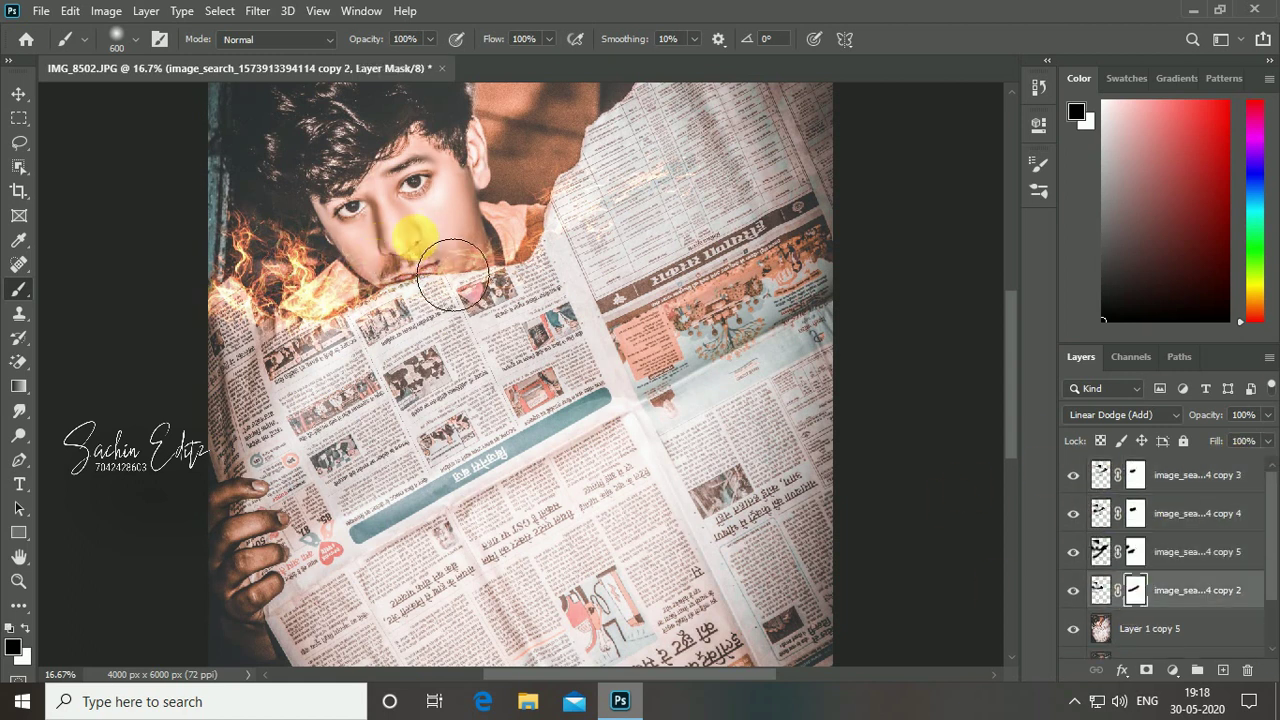
{"action": "left_click_drag", "start_coordinate": [1073, 562], "coordinate": [1073, 639]}
{"action": "key", "text": "ctrl+shift+e"}
{"action": "left_click", "coordinate": [1073, 513]}
{"action": "left_click", "coordinate": [1125, 414]}
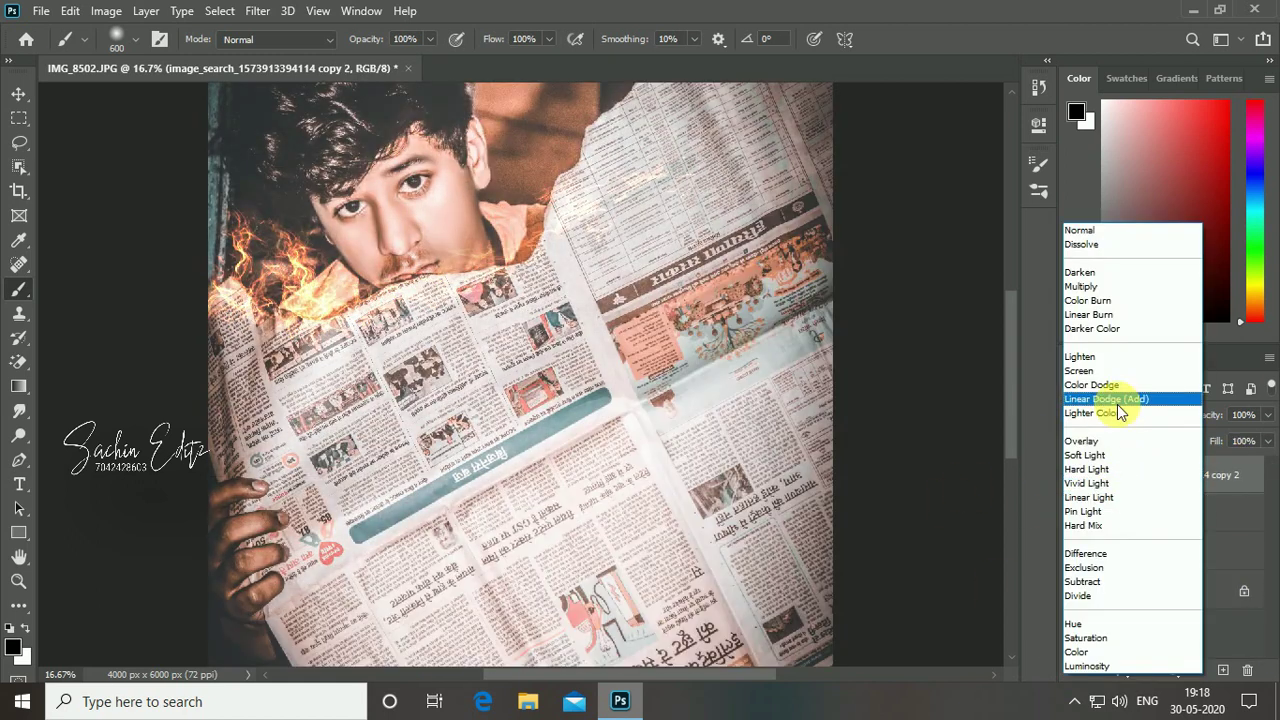
{"action": "key", "text": "ctrl+minus"}
{"action": "left_click", "coordinate": [1110, 414]}
{"action": "left_click", "coordinate": [851, 466]}
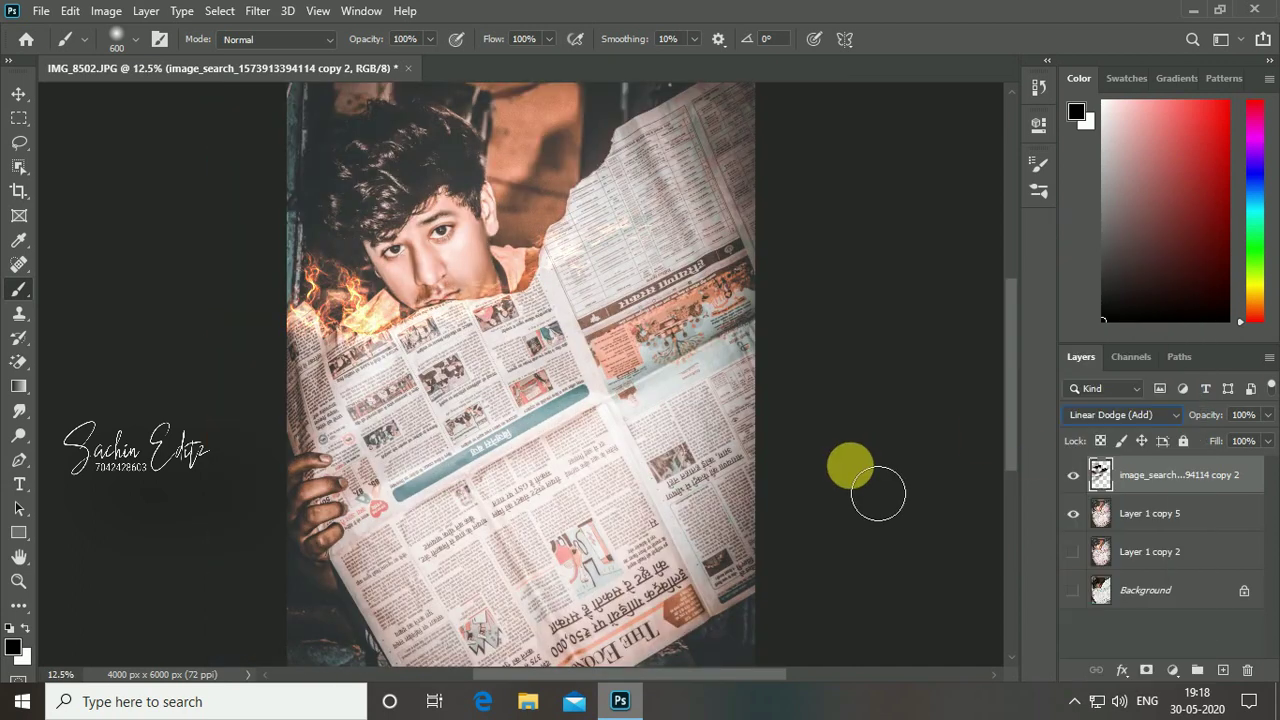
Paint a dark Soft Light stroke along the torn edge on a new layer.
{"action": "key", "text": "ctrl+plus"}
{"action": "key", "text": "ctrl+plus"}
{"action": "key", "text": "shift+ctrl+alt+n"}
{"action": "mouse_move", "coordinate": [271, 386]}
{"action": "left_mouse_down"}
{"action": "mouse_move", "coordinate": [432, 424]}
{"action": "mouse_move", "coordinate": [598, 372]}
{"action": "mouse_move", "coordinate": [797, 262]}
{"action": "left_mouse_up"}
{"action": "key", "text": "e"}
{"action": "key", "text": "b"}
{"action": "left_click", "coordinate": [1120, 414]}
{"action": "left_click", "coordinate": [1100, 453]}
{"action": "key", "text": "ctrl+minus"}
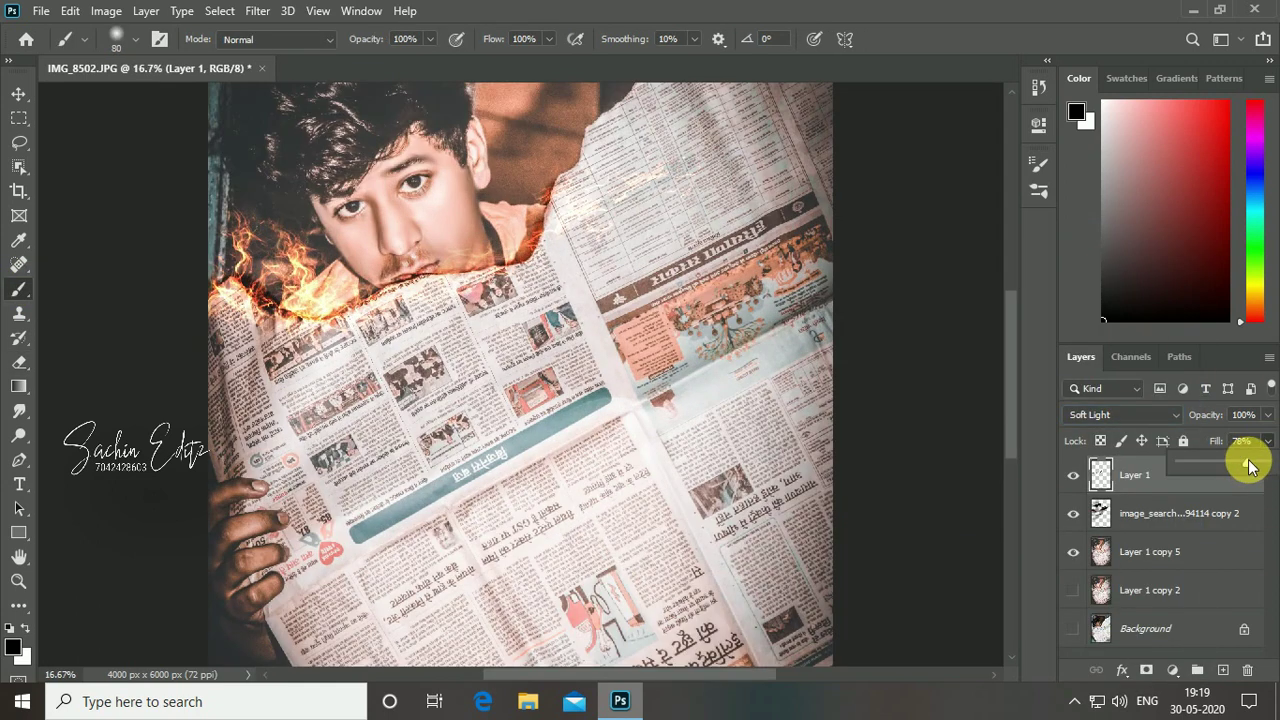
{"action": "key", "text": "ctrl+minus"}
Duplicate the merged fire, rotate it along the upper tear, and mask it off the face.
{"action": "key", "text": "ctrl+j"}
{"action": "key", "text": "ctrl+t"}
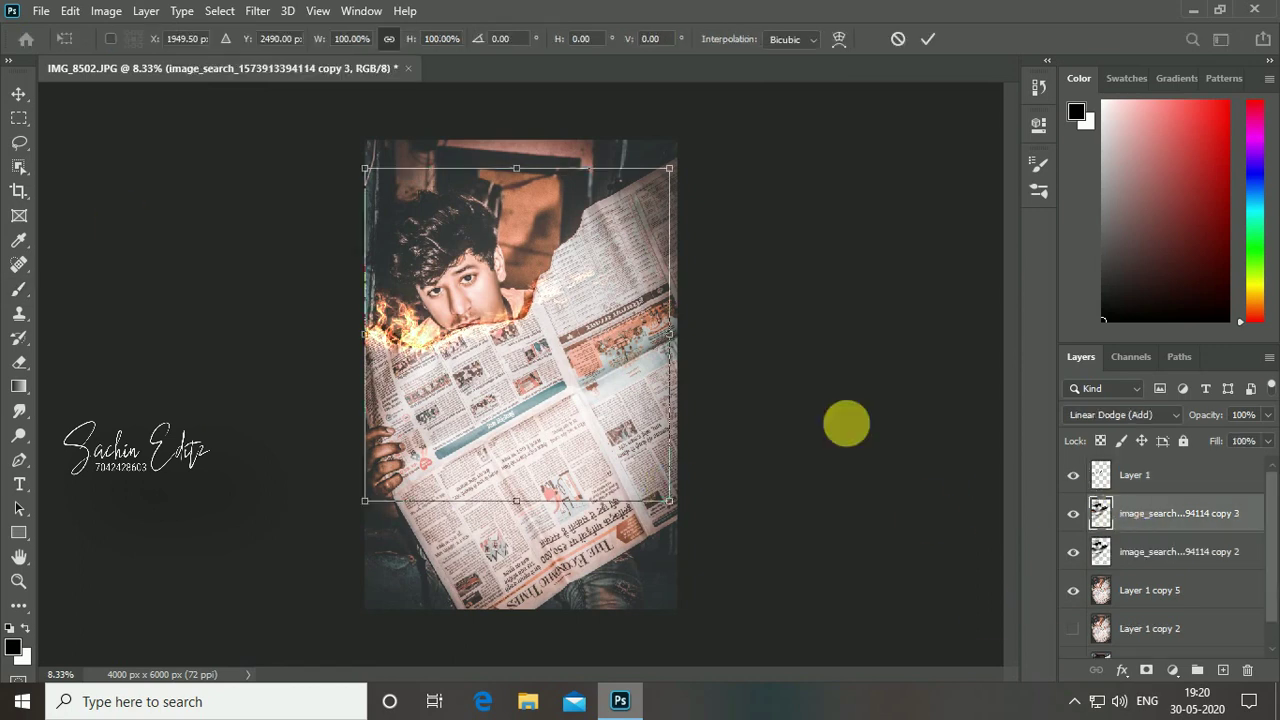
{"action": "left_click_drag", "start_coordinate": [846, 423], "coordinate": [699, 351]}
{"action": "left_click_drag", "start_coordinate": [829, 163], "coordinate": [657, 277]}
{"action": "key", "text": "ctrl+plus"}
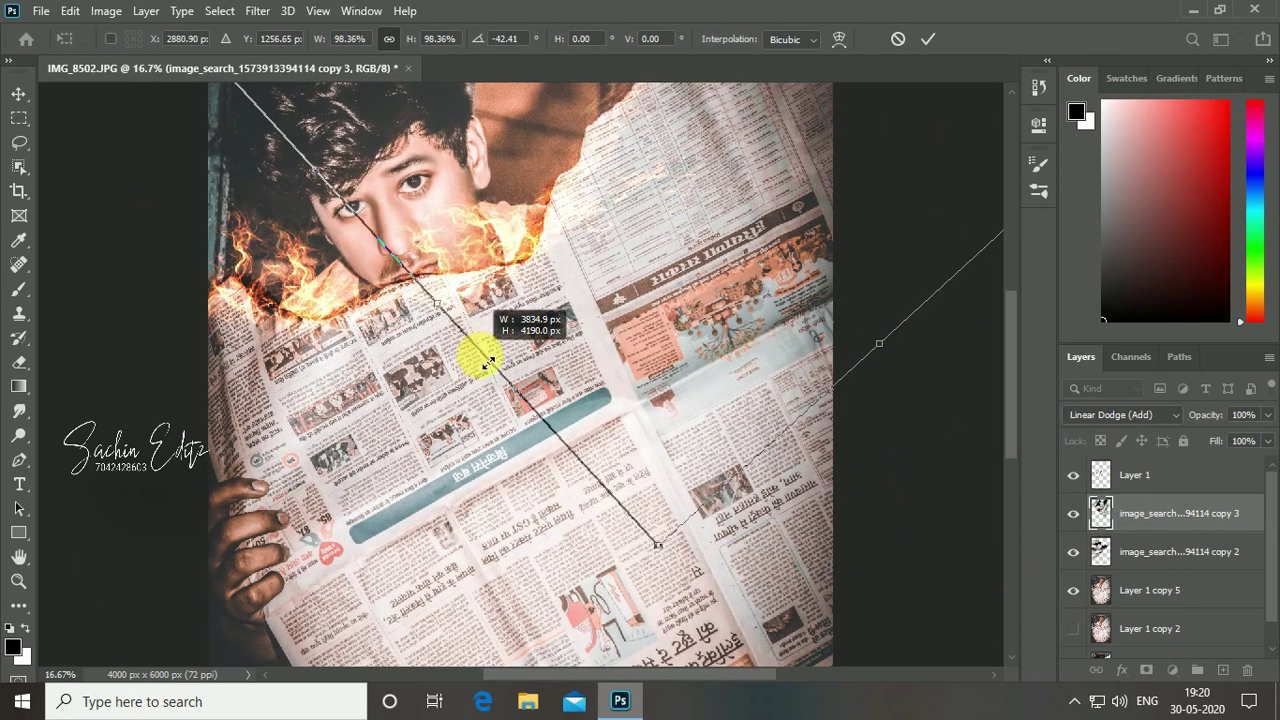
{"action": "key", "text": "Return"}
{"action": "left_click", "coordinate": [1146, 670]}
{"action": "key", "text": "b"}
{"action": "mouse_move", "coordinate": [471, 243]}
{"action": "left_mouse_down"}
{"action": "mouse_move", "coordinate": [528, 214]}
{"action": "mouse_move", "coordinate": [620, 366]}
{"action": "left_mouse_up"}
Mask the first fire layer, then merge the masked fire layers together.
{"action": "left_click", "coordinate": [1190, 551]}
{"action": "left_click", "coordinate": [1146, 670]}
{"action": "scroll", "coordinate": [729, 429], "scroll_direction": "up", "scroll_amount": 3}
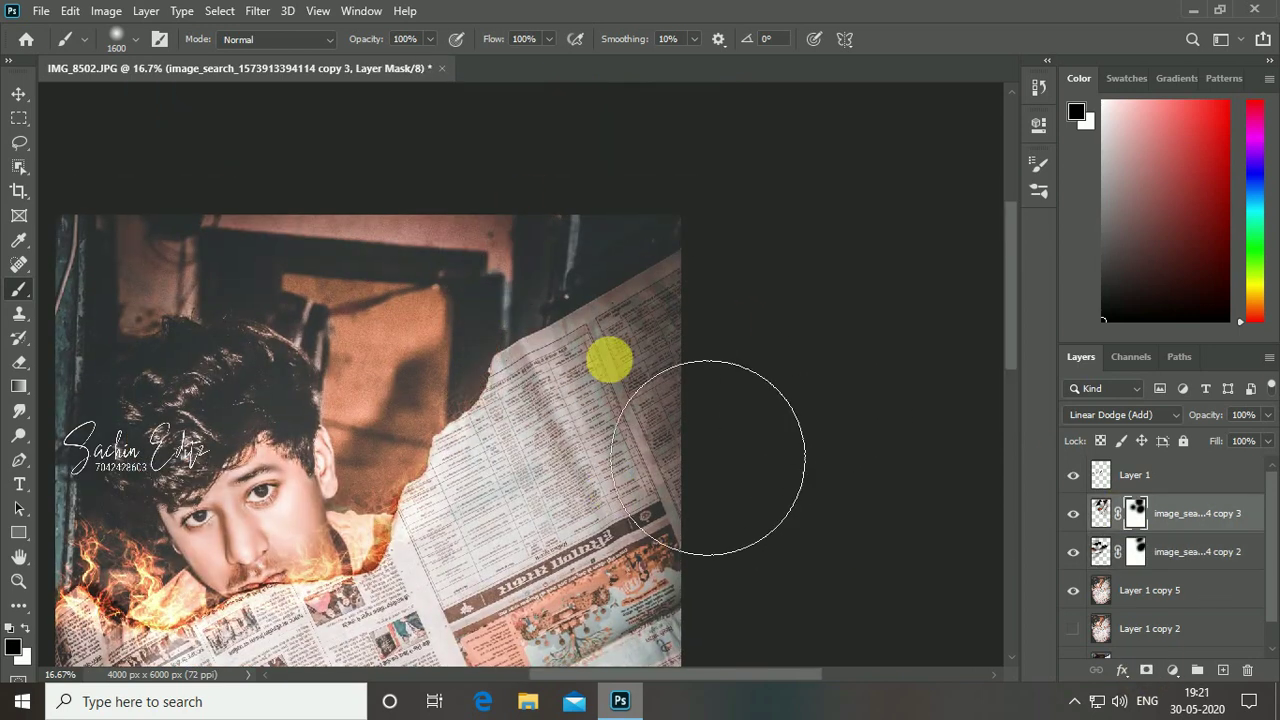
{"action": "left_click", "coordinate": [1135, 551]}
{"action": "left_click_drag", "start_coordinate": [309, 457], "coordinate": [330, 480]}
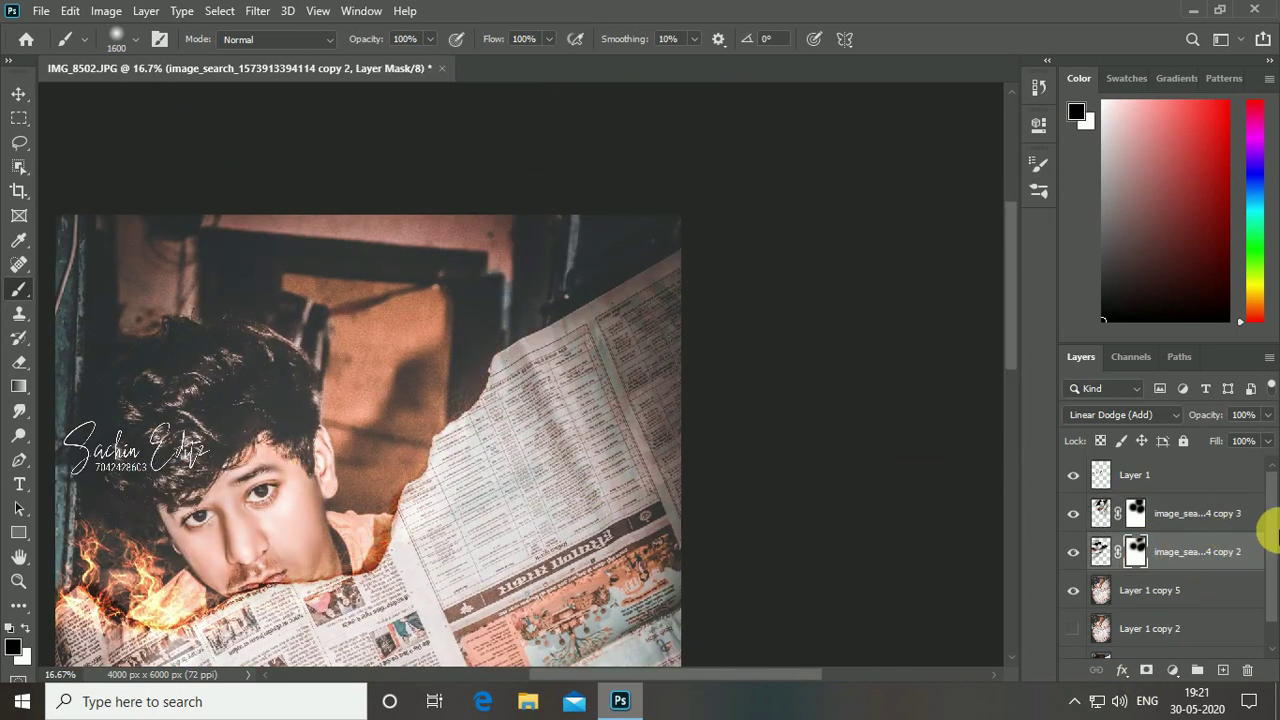
{"action": "scroll", "coordinate": [1050, 495], "scroll_direction": "down", "scroll_amount": 1}
{"action": "key", "text": "ctrl+shift+e"}
{"action": "key", "text": "ctrl+z"}
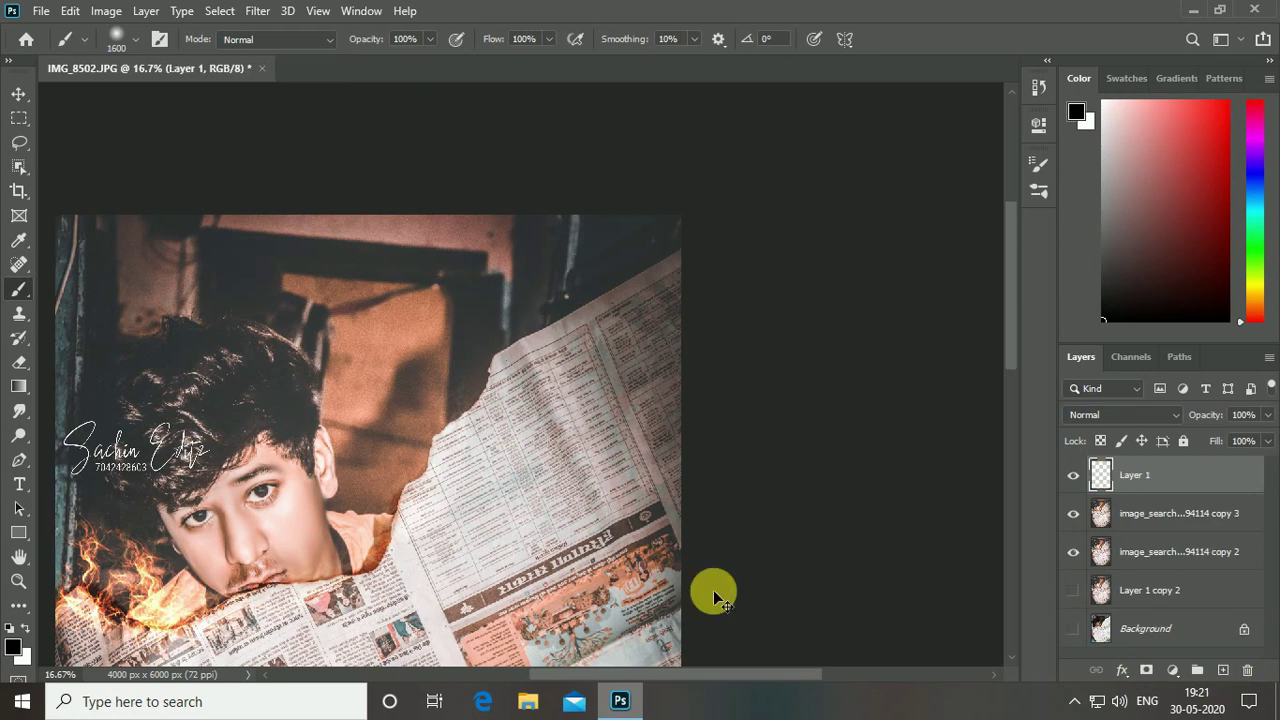
{"action": "scroll", "coordinate": [794, 371], "scroll_direction": "down", "scroll_amount": 1}
{"action": "key", "text": "alt+]"}
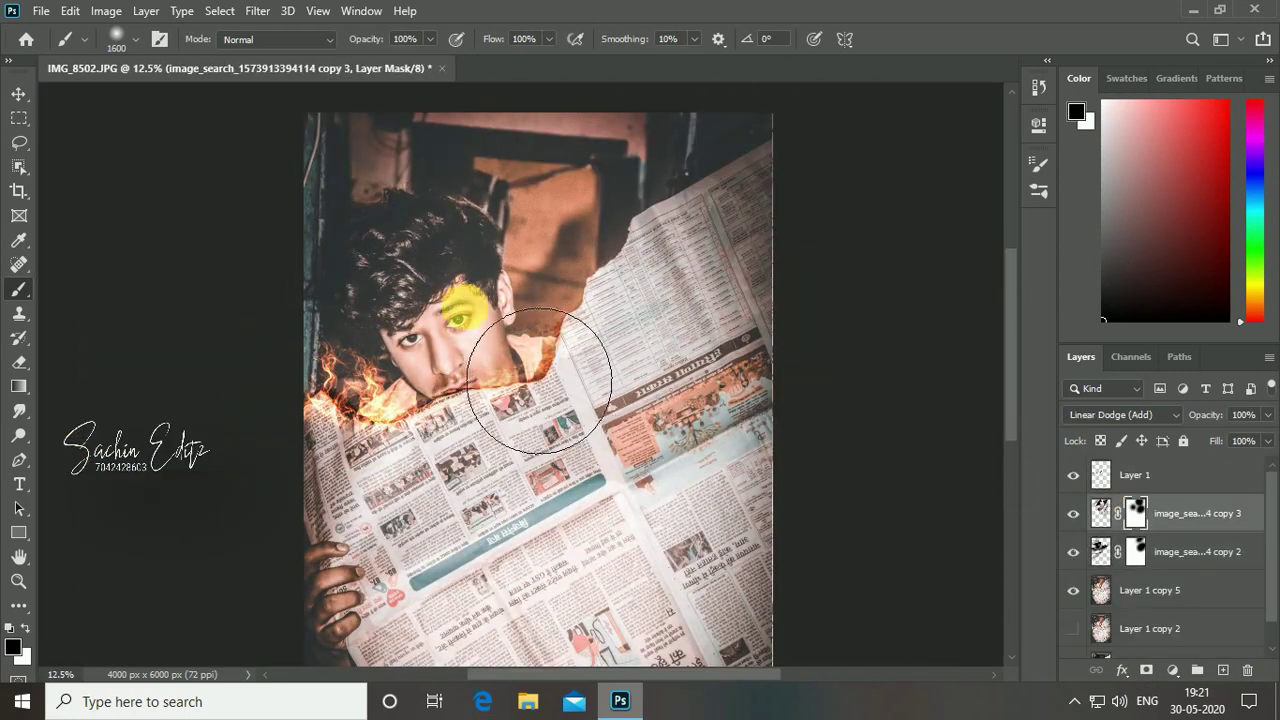
{"action": "scroll", "coordinate": [623, 586], "scroll_direction": "up", "scroll_amount": 2}
{"action": "left_click", "coordinate": [1073, 592]}
{"action": "key", "text": "ctrl+e"}
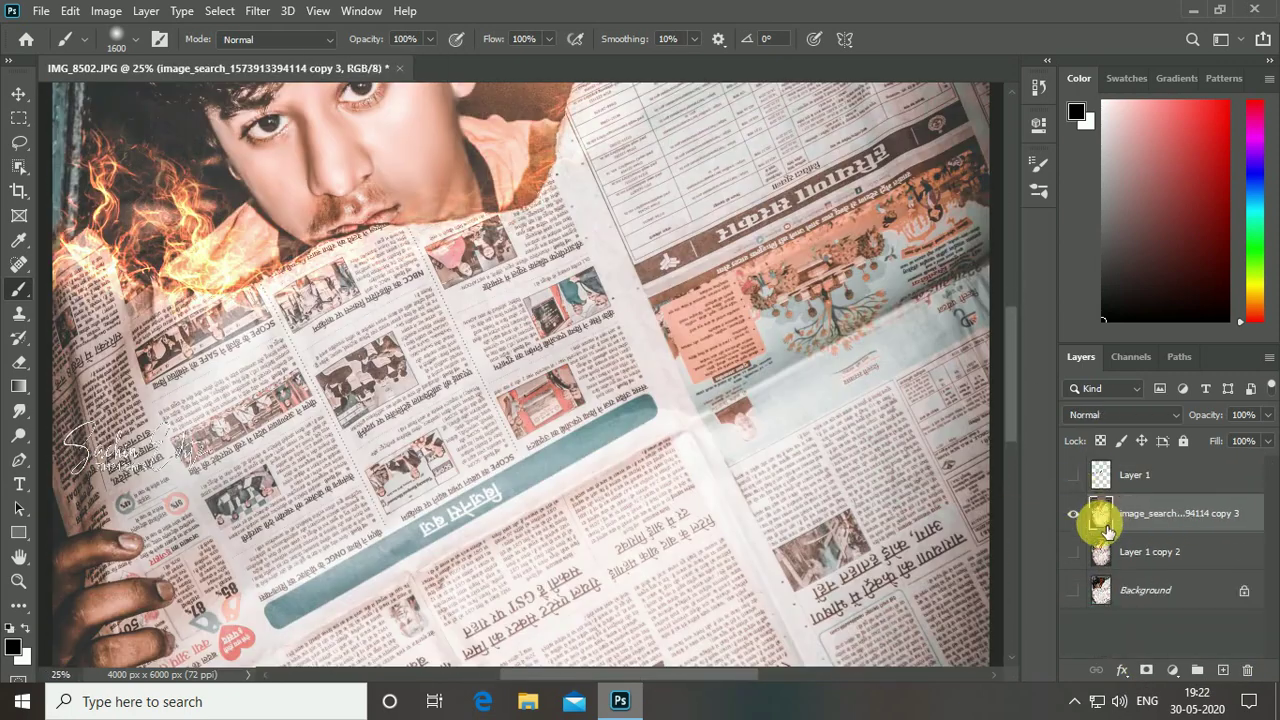
Add a new layer with a dark shadow along the tear, set to Soft Light.
{"action": "key", "text": "ctrl+shift+alt+n"}
{"action": "scroll", "coordinate": [820, 551], "scroll_direction": "up", "scroll_amount": 1}
{"action": "left_click_drag", "start_coordinate": [540, 237], "coordinate": [288, 535]}
{"action": "left_click", "coordinate": [1136, 414]}
{"action": "left_click", "coordinate": [1120, 452]}
Lower the shadow layer's fill and run Filter > Noise > Reduce Noise on the merged copy.
{"action": "left_click_drag", "start_coordinate": [1267, 441], "coordinate": [1240, 470]}
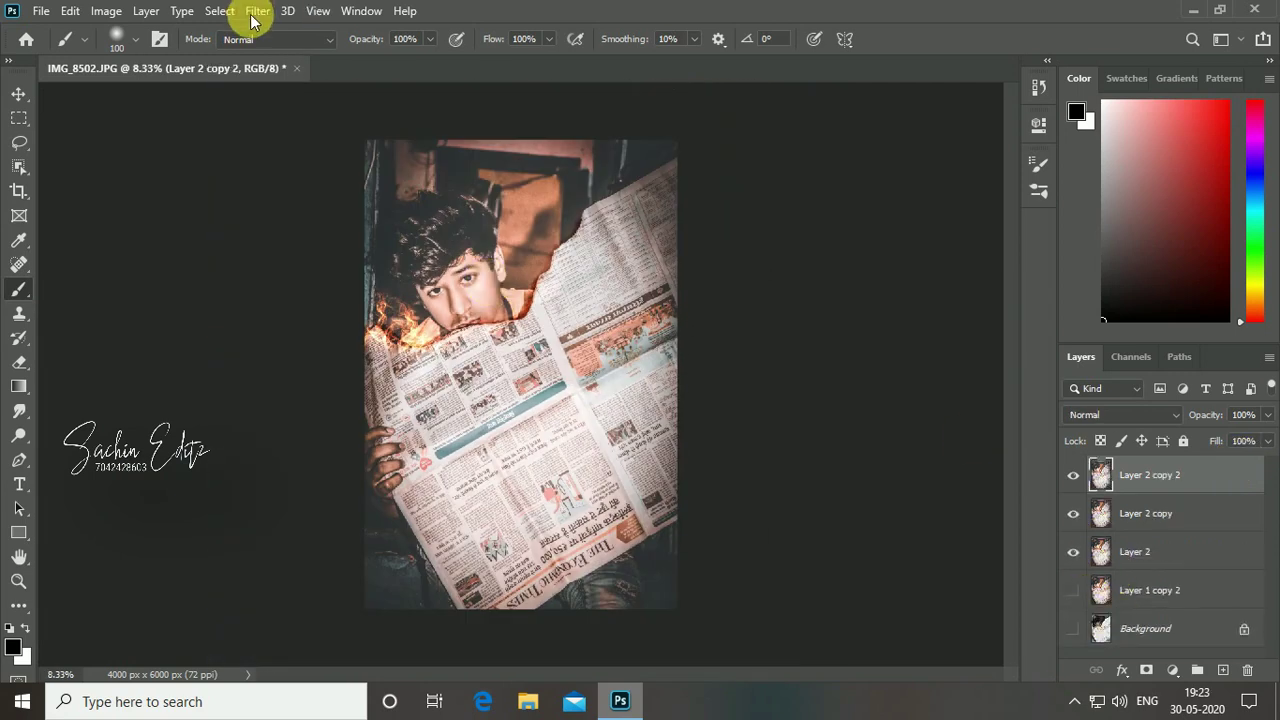
{"action": "left_click", "coordinate": [252, 12]}
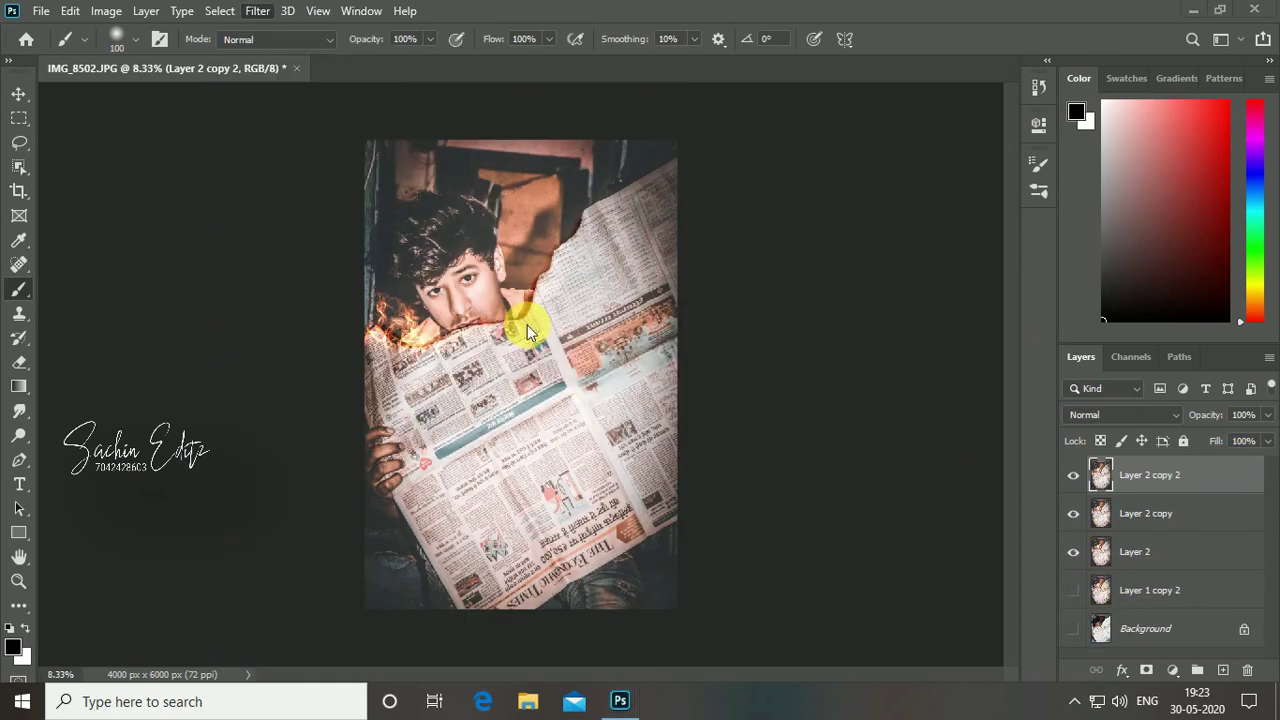
{"action": "left_click", "coordinate": [893, 535]}
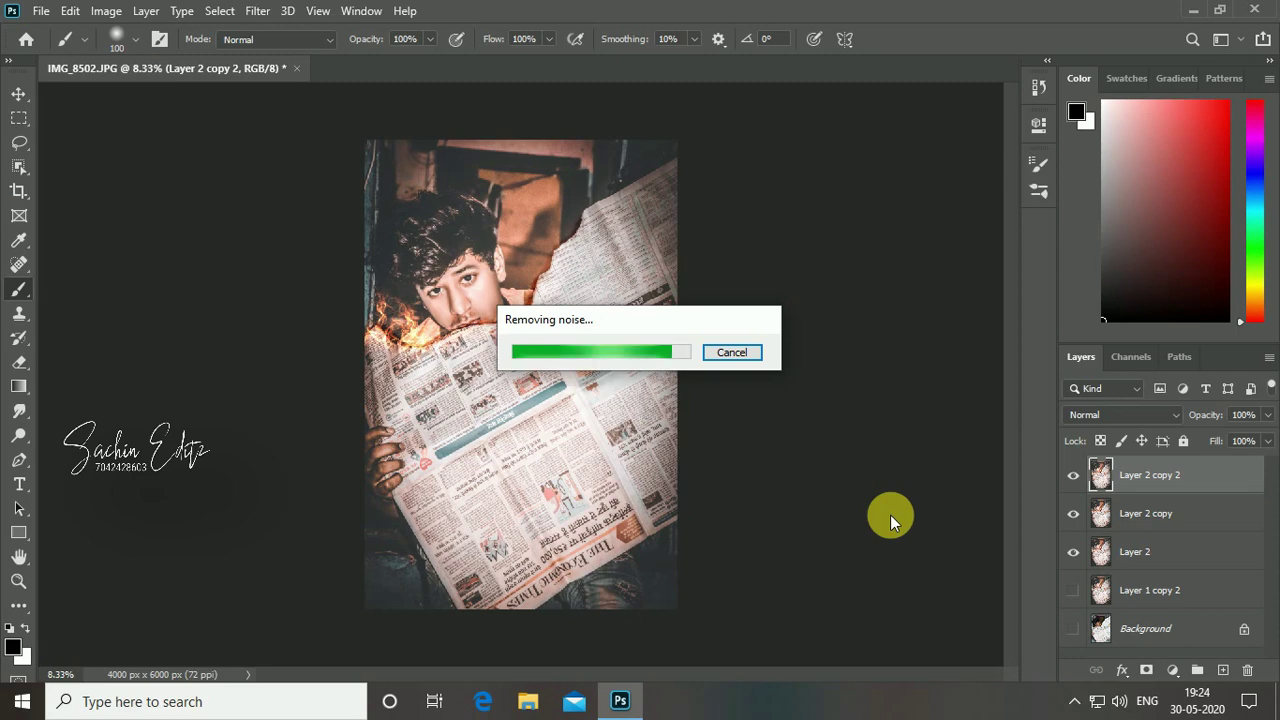
Toggle the denoised Layer 2 copy 2 off and on to compare it with the original.
{"action": "key", "text": "ctrl+plus"}
{"action": "key", "text": "ctrl+plus"}
{"action": "key", "text": "ctrl+plus"}
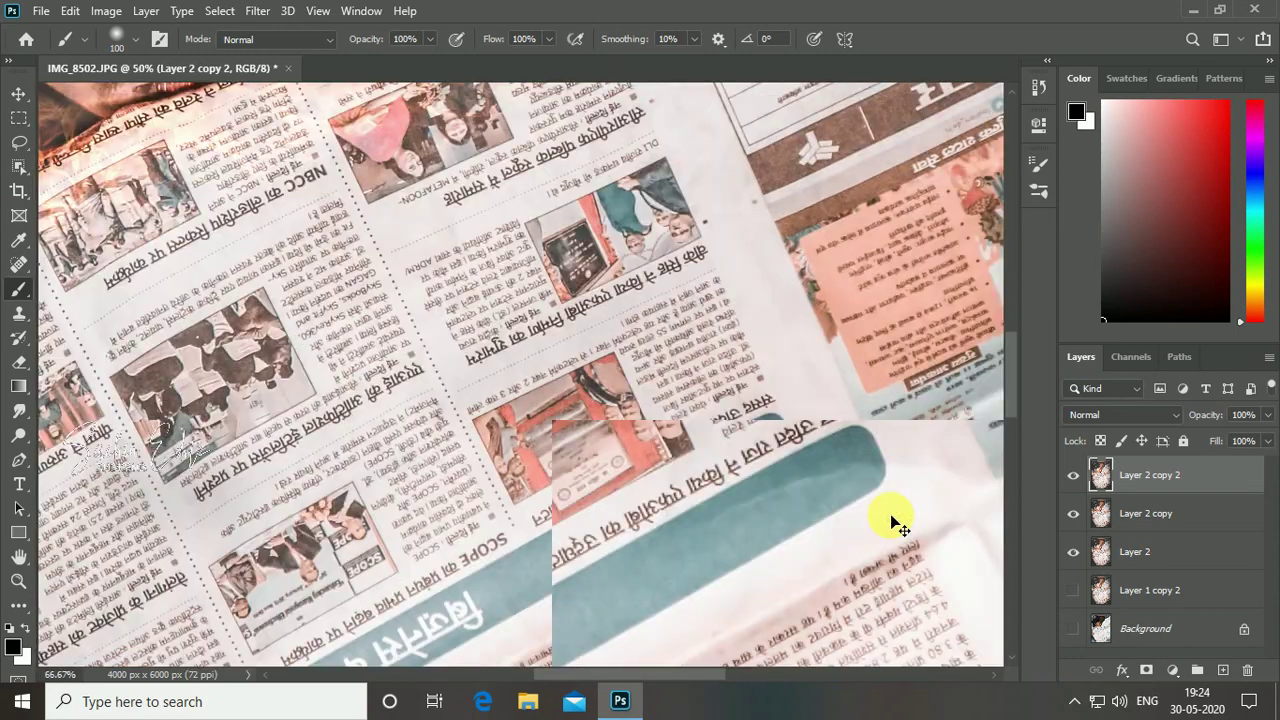
{"action": "left_click", "coordinate": [1073, 475]}
{"action": "left_click", "coordinate": [716, 291]}
{"action": "left_click", "coordinate": [620, 271]}
{"action": "left_click", "coordinate": [1073, 475]}
Reapply Reduce Noise to Layer 2 copy 2 and wait for it to finish.
{"action": "left_click", "coordinate": [257, 10]}
{"action": "left_click", "coordinate": [266, 29]}
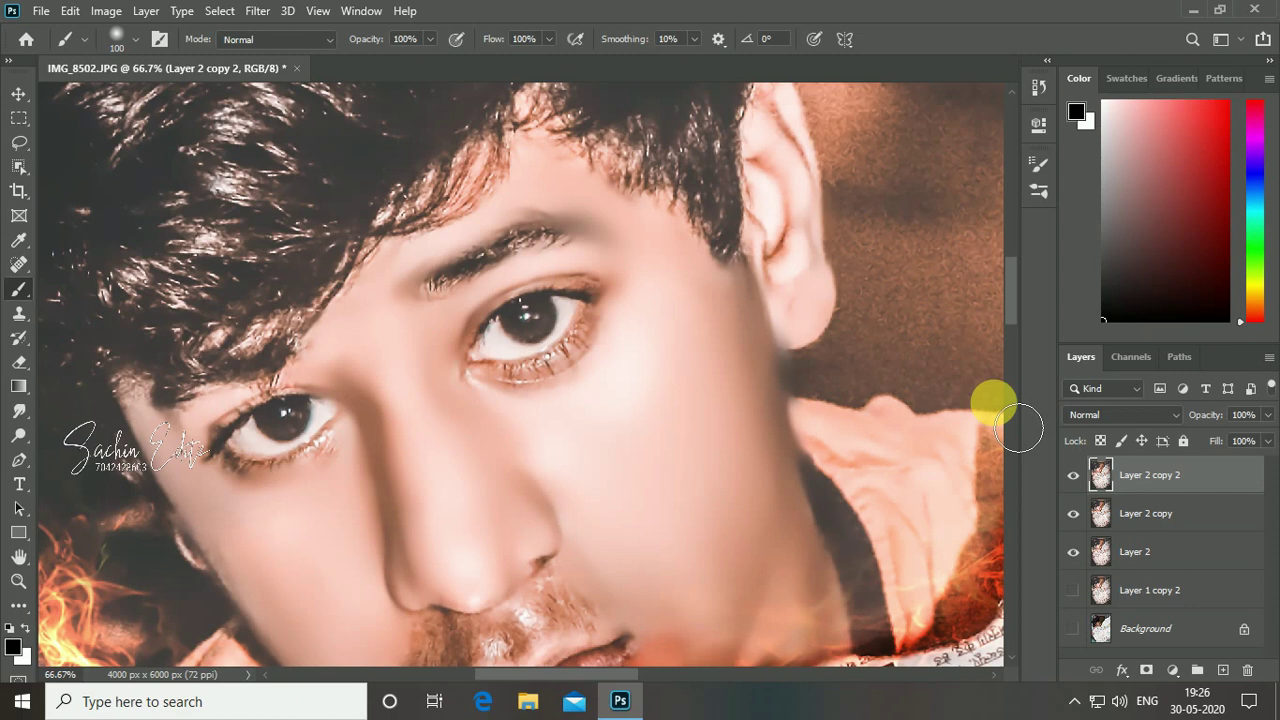
{"action": "scroll", "coordinate": [866, 491], "scroll_direction": "down", "scroll_amount": 2}
{"action": "scroll", "coordinate": [866, 491], "scroll_direction": "down", "scroll_amount": 3}
{"action": "scroll", "coordinate": [866, 491], "scroll_direction": "up", "scroll_amount": 4}
{"action": "scroll", "coordinate": [812, 485], "scroll_direction": "down", "scroll_amount": 3}
{"action": "scroll", "coordinate": [771, 423], "scroll_direction": "down", "scroll_amount": 2}
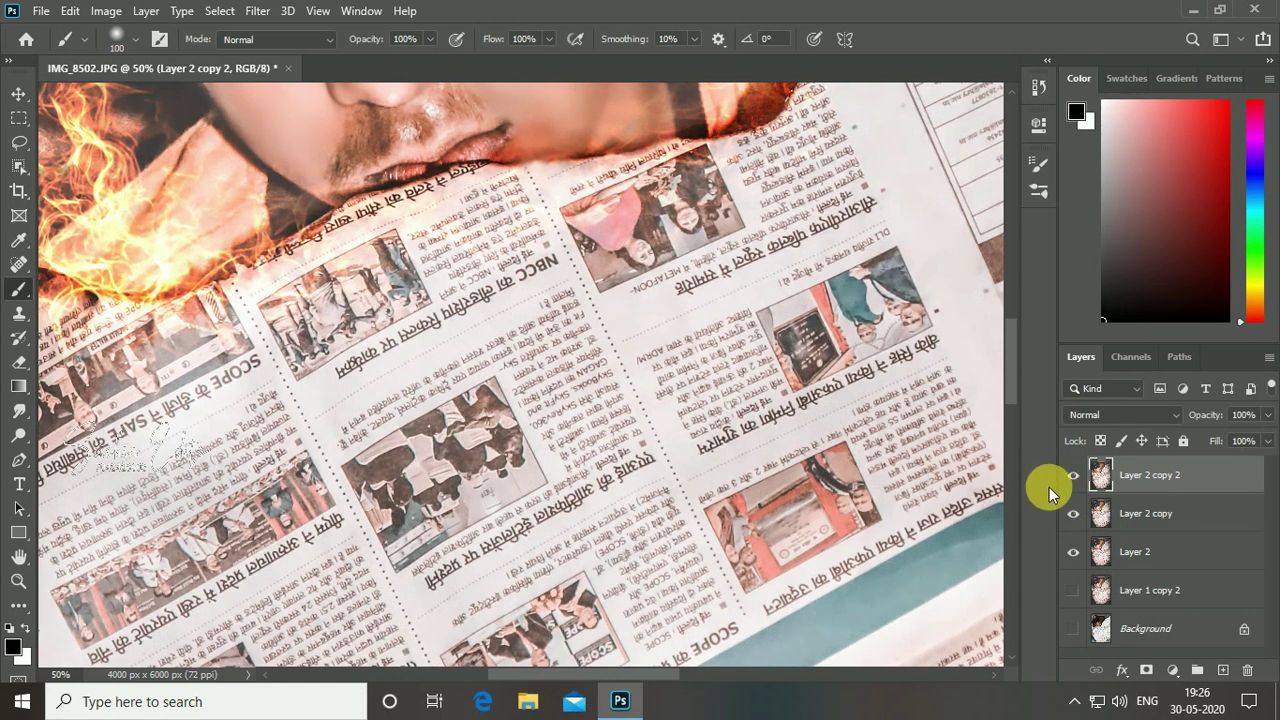
{"action": "scroll", "coordinate": [960, 485], "scroll_direction": "down", "scroll_amount": 2}
{"action": "scroll", "coordinate": [960, 485], "scroll_direction": "down", "scroll_amount": 3}
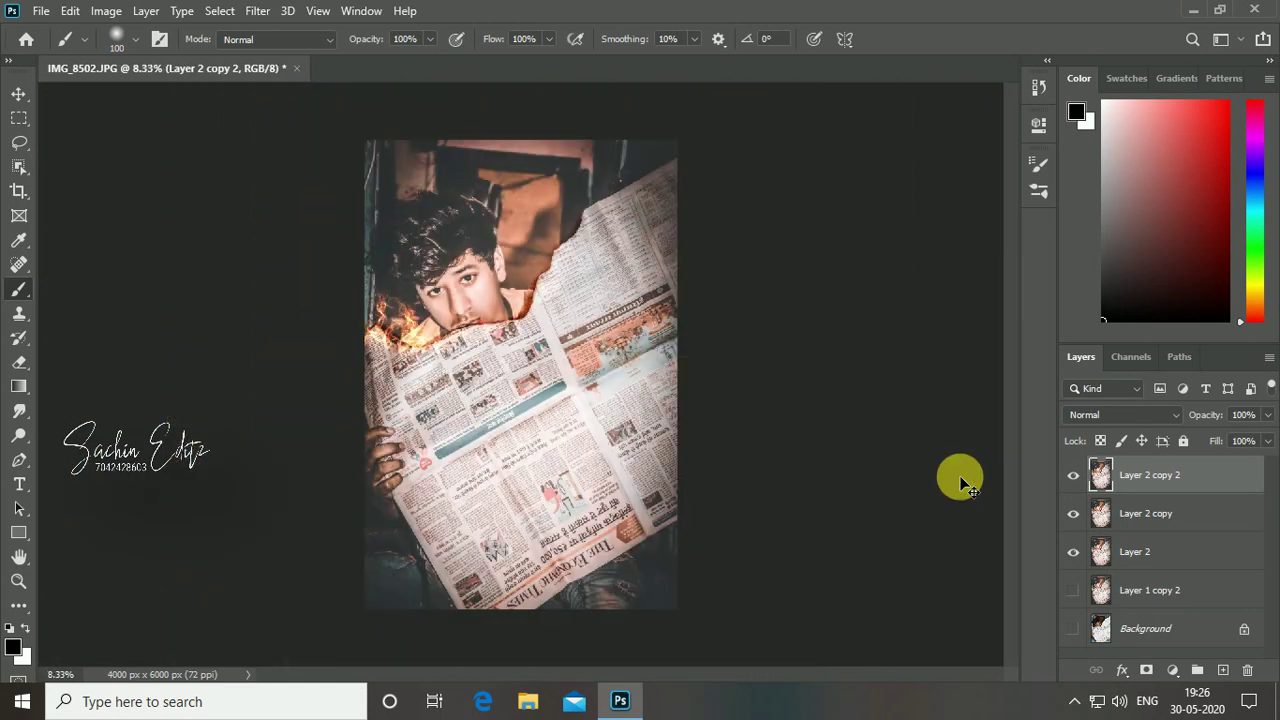
Merge the lower image copies, zoom in on the boy's face, and choose File > Place Embedded.
{"action": "key", "text": "ctrl+shift+e"}
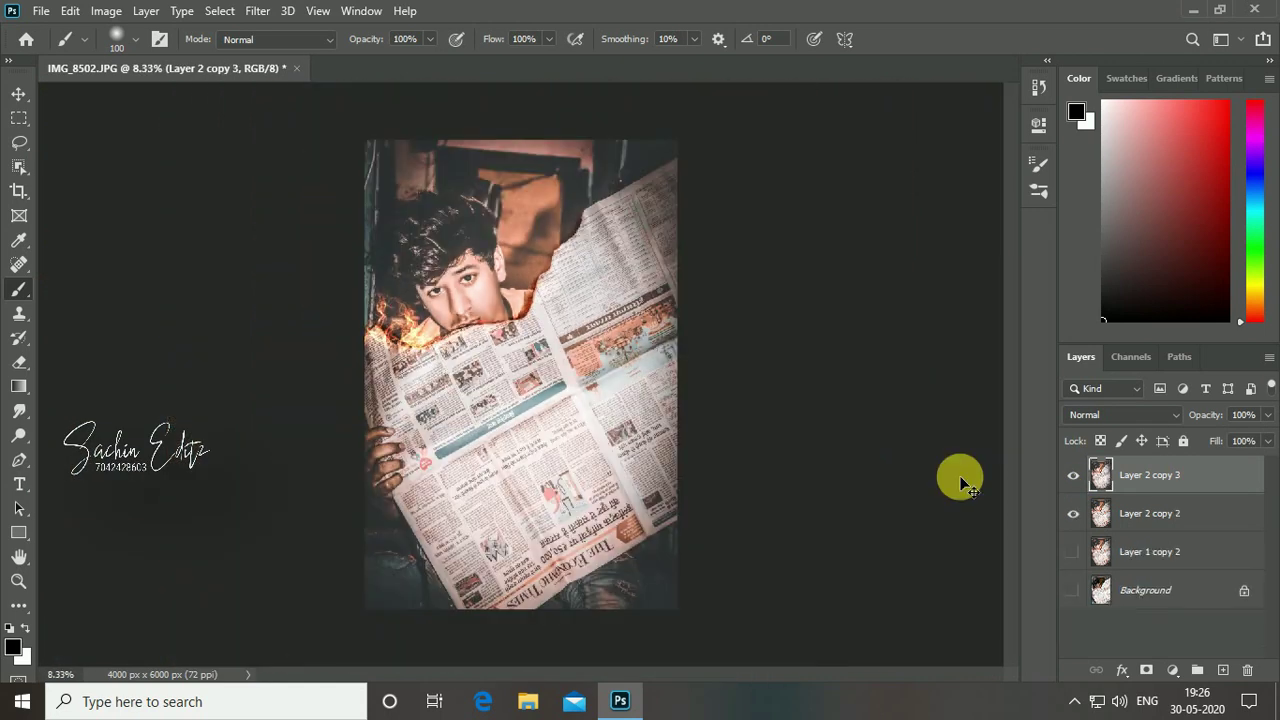
{"action": "key", "text": "ctrl+plus"}
{"action": "key", "text": "ctrl+plus"}
{"action": "key", "text": "ctrl+plus"}
{"action": "left_click_drag", "start_coordinate": [548, 273], "coordinate": [585, 462]}
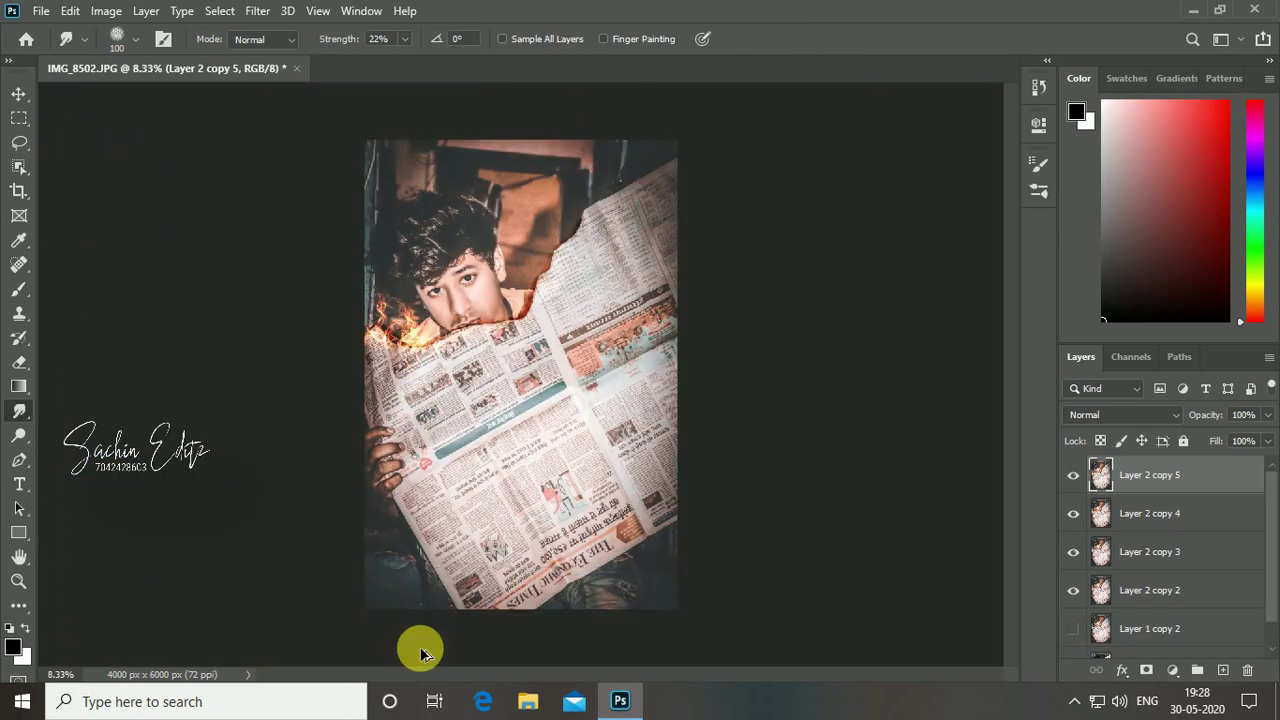
{"action": "key", "text": "ctrl+plus"}
{"action": "key", "text": "ctrl+plus"}
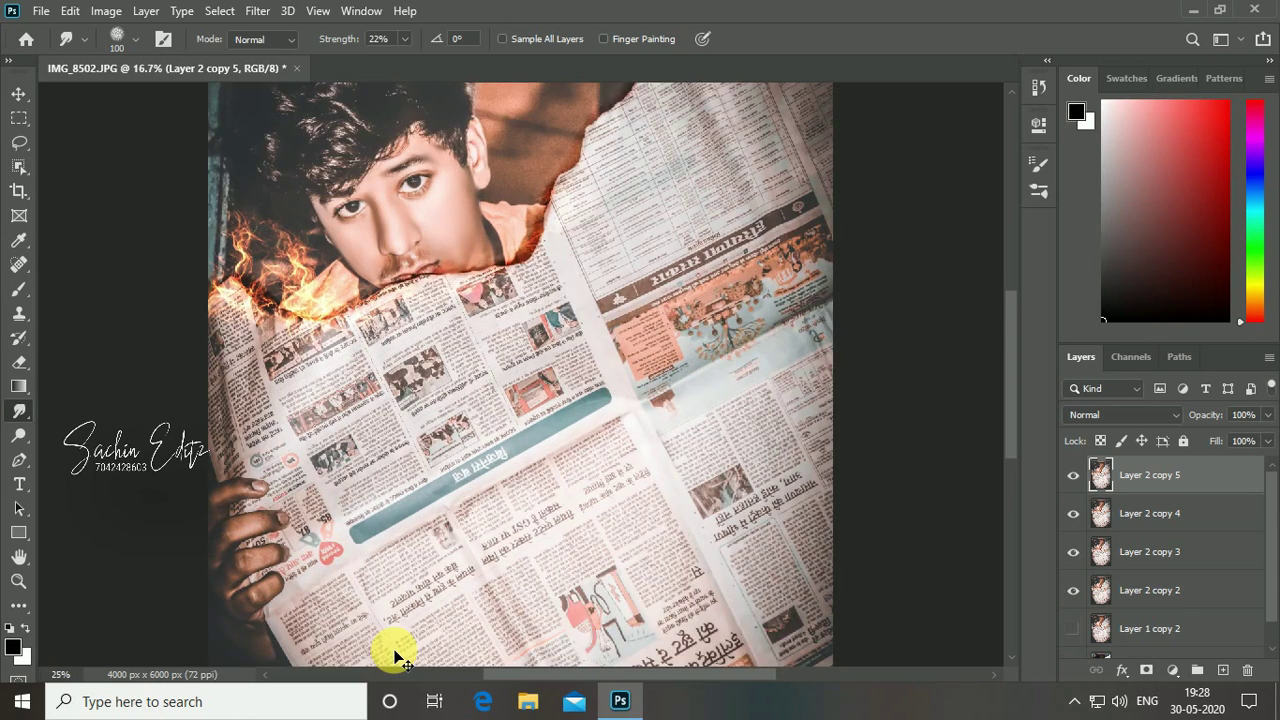
{"action": "key", "text": "ctrl+plus"}
{"action": "left_click_drag", "start_coordinate": [490, 370], "coordinate": [580, 605]}
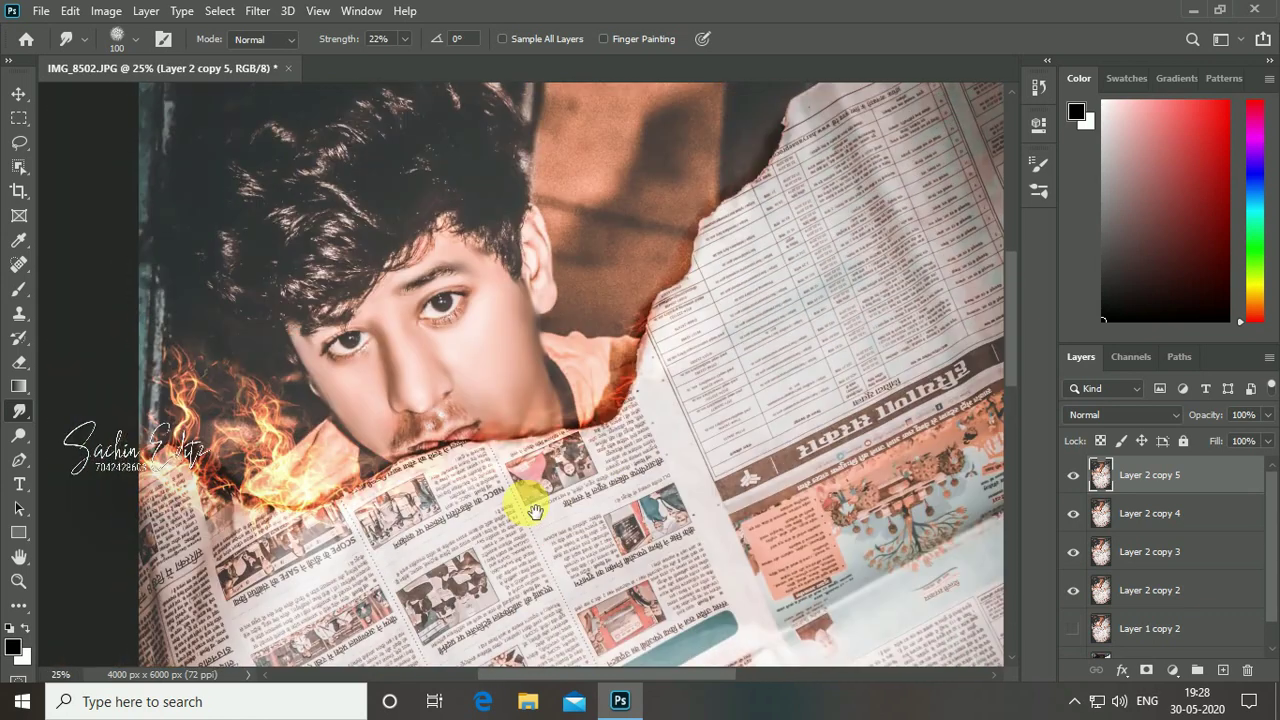
{"action": "left_click", "coordinate": [41, 11]}
{"action": "left_click", "coordinate": [171, 383]}
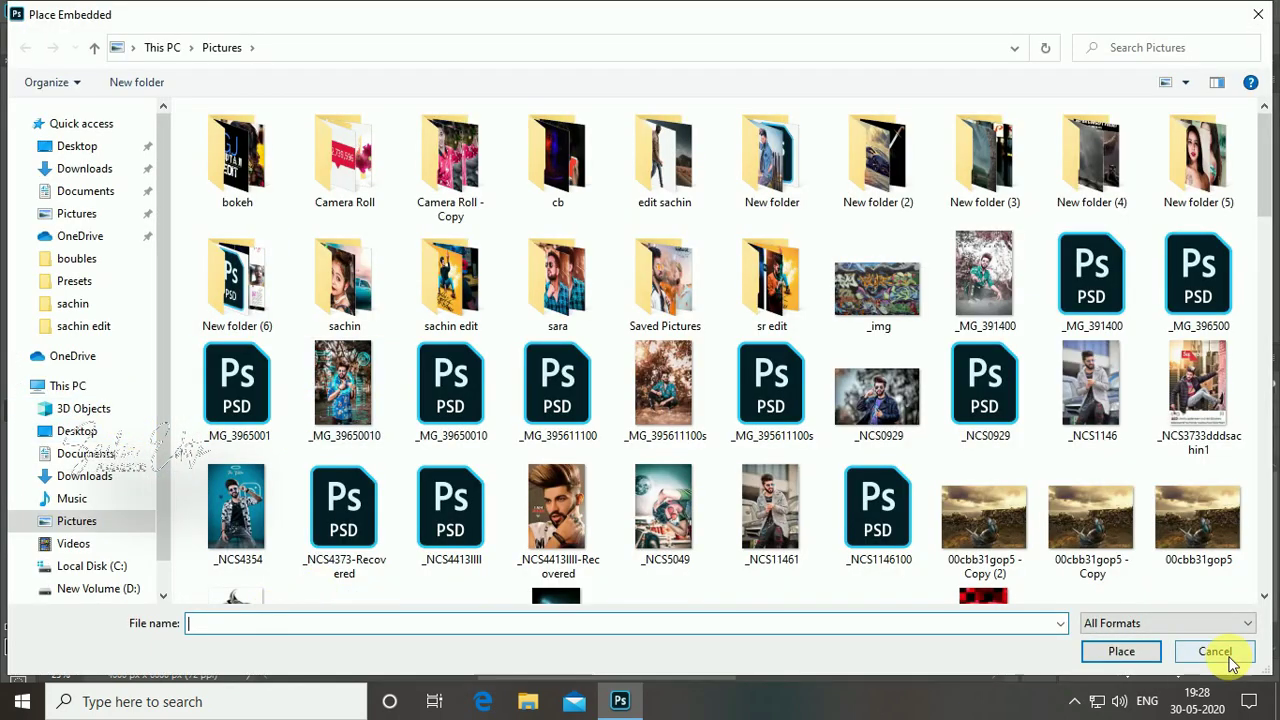
Place IMG_8463jjj and fit it over the boy's left eye at about 82%.
{"action": "mouse_move", "coordinate": [1265, 175]}
{"action": "left_mouse_down"}
{"action": "mouse_move", "coordinate": [1272, 505]}
{"action": "mouse_move", "coordinate": [1266, 386]}
{"action": "left_mouse_up"}
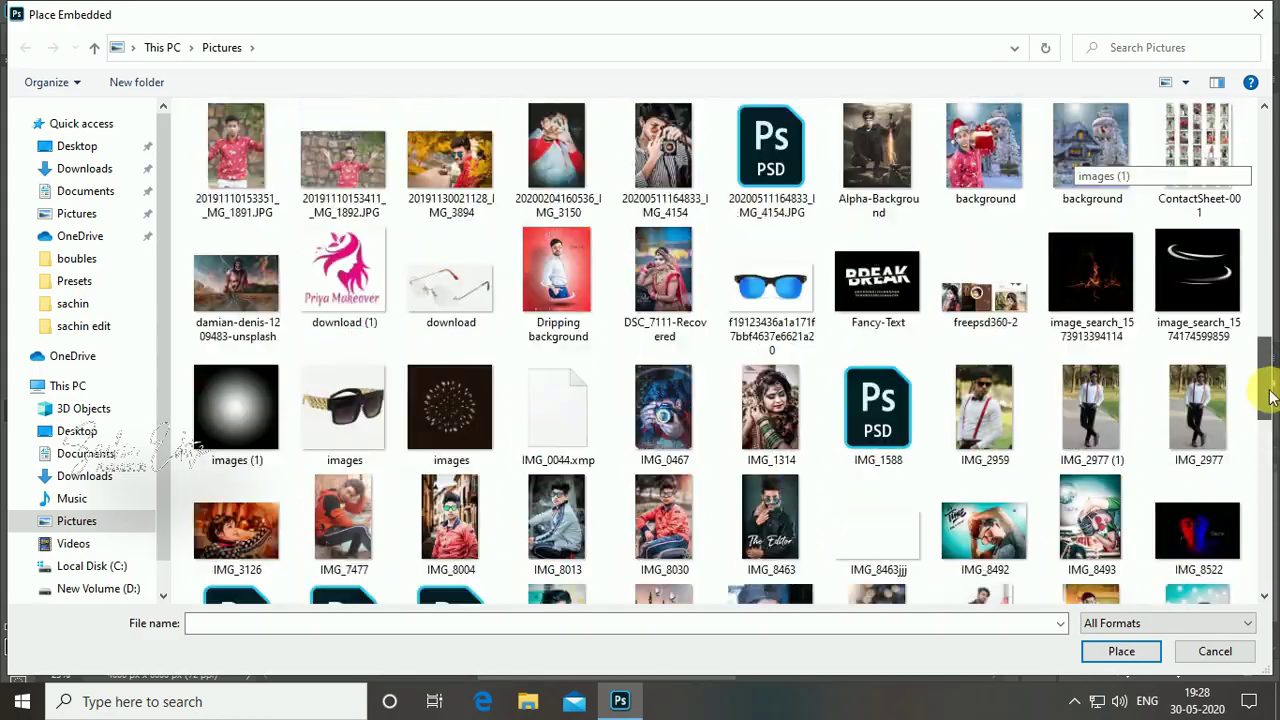
{"action": "double_click", "coordinate": [831, 594]}
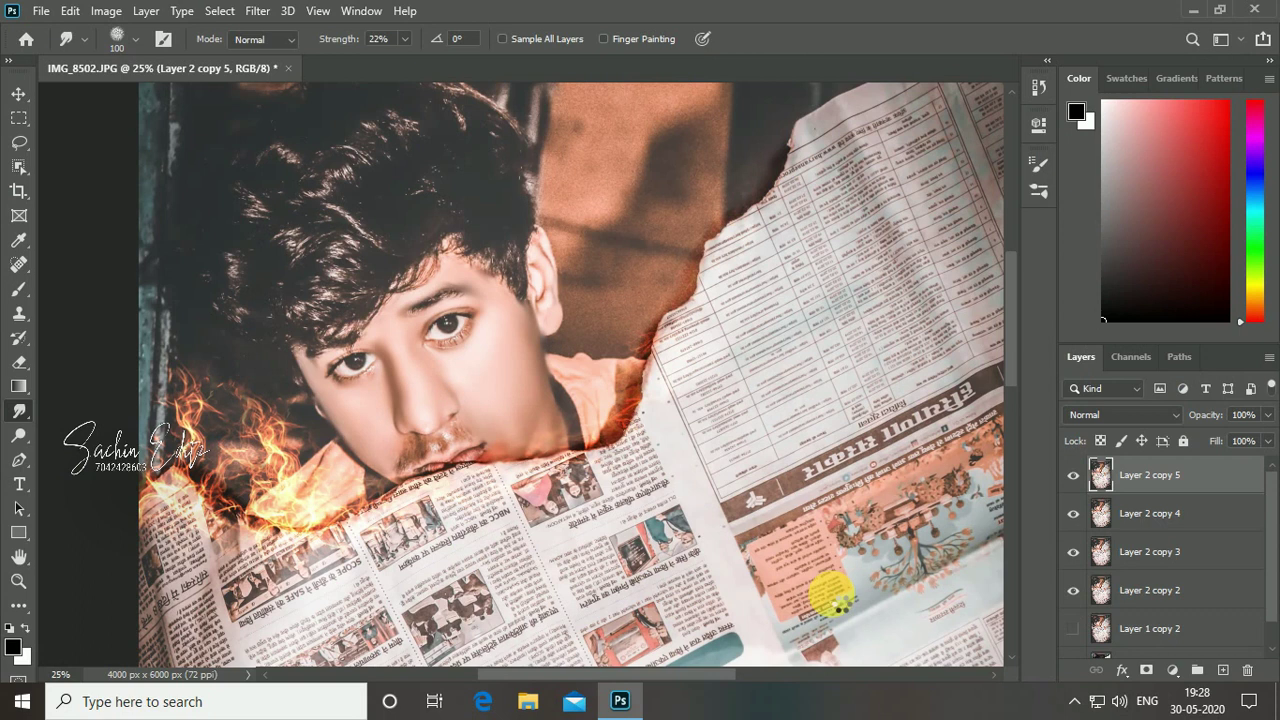
{"action": "key", "text": "ctrl+plus"}
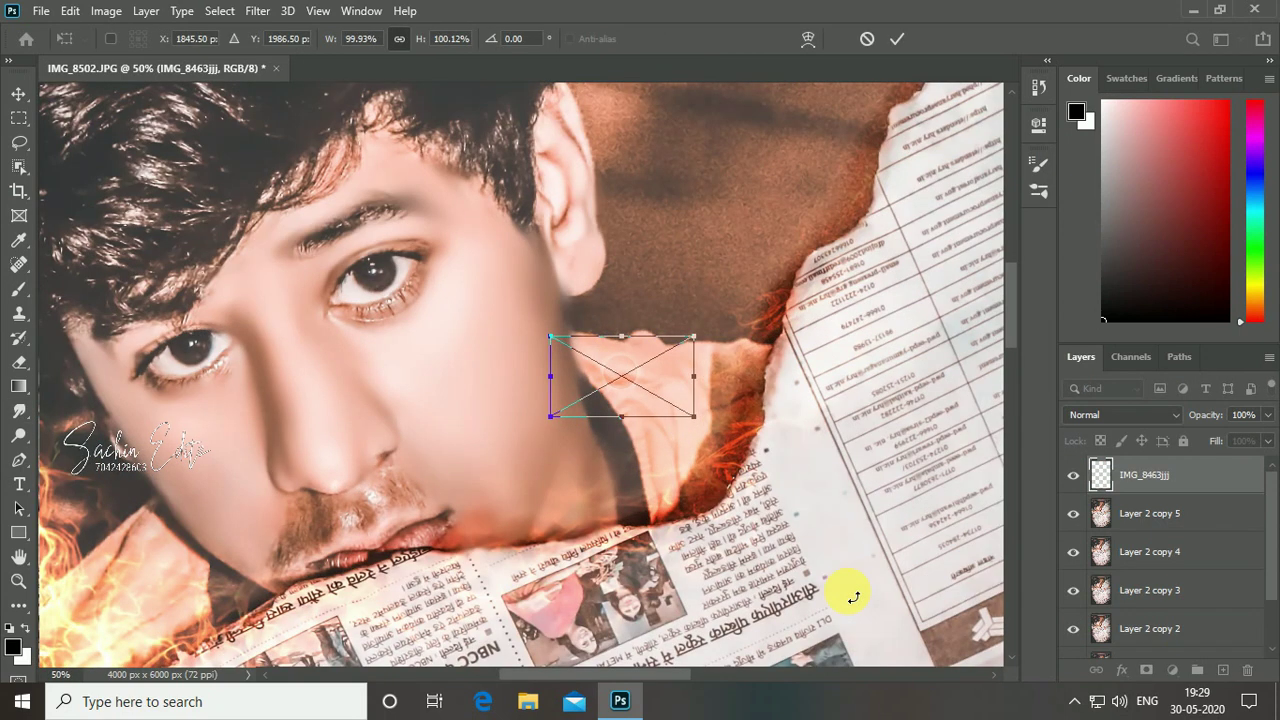
{"action": "mouse_move", "coordinate": [722, 397]}
{"action": "left_mouse_down"}
{"action": "mouse_move", "coordinate": [741, 397]}
{"action": "mouse_move", "coordinate": [429, 323]}
{"action": "mouse_move", "coordinate": [434, 294]}
{"action": "mouse_move", "coordinate": [466, 294]}
{"action": "mouse_move", "coordinate": [380, 294]}
{"action": "mouse_move", "coordinate": [447, 291]}
{"action": "mouse_move", "coordinate": [400, 278]}
{"action": "mouse_move", "coordinate": [448, 295]}
{"action": "mouse_move", "coordinate": [382, 286]}
{"action": "mouse_move", "coordinate": [446, 291]}
{"action": "left_mouse_up"}
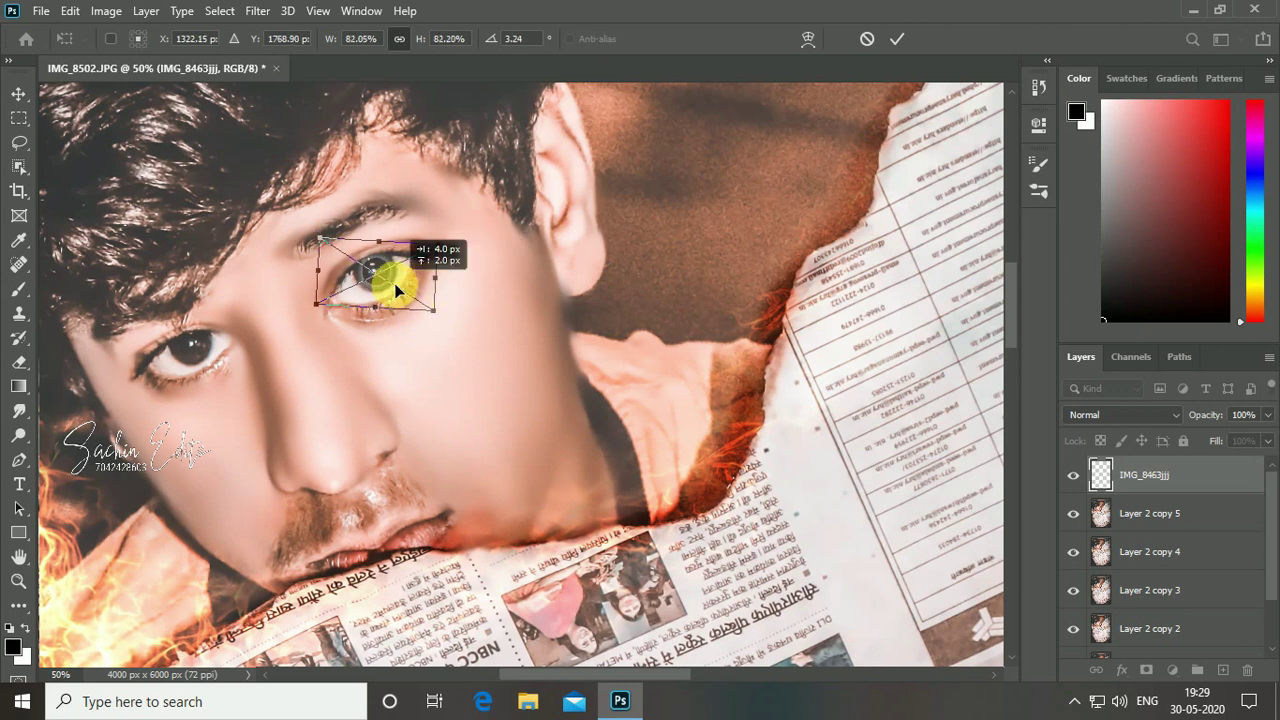
{"action": "left_click", "coordinate": [901, 40]}
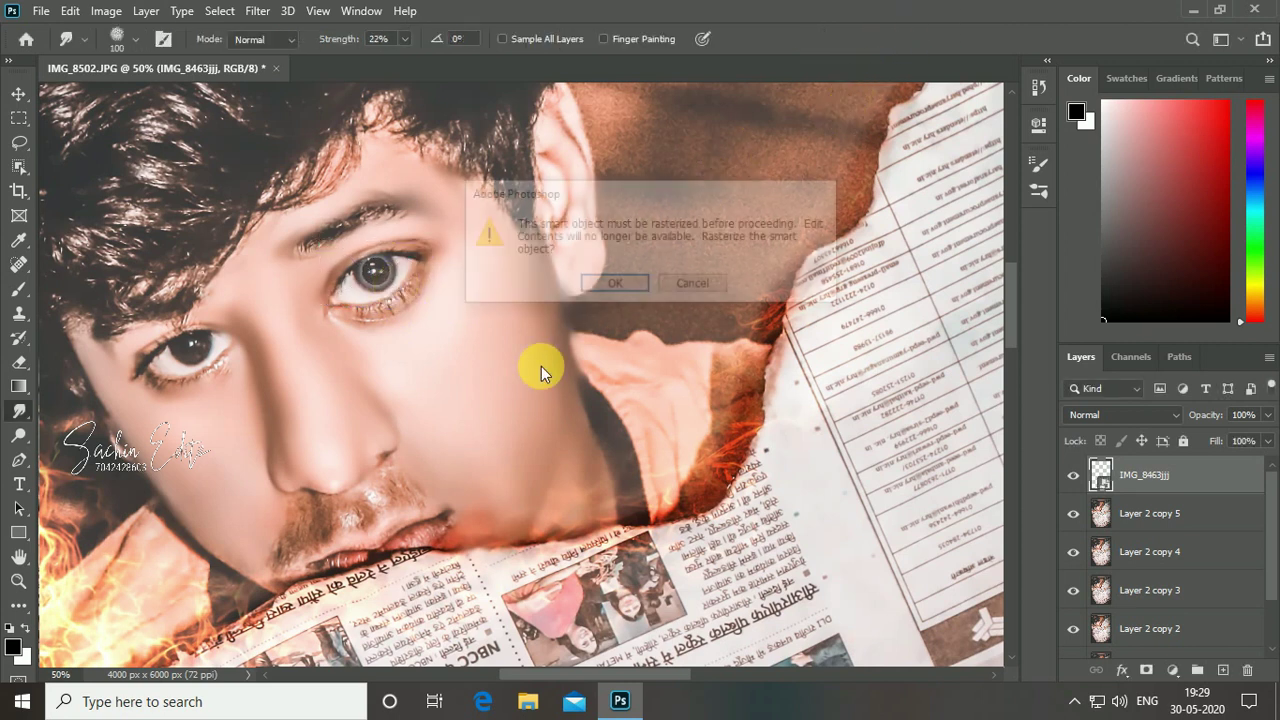
Add a layer mask to the IMG_8463jjj eye layer.
{"action": "key", "text": "ctrl+minus"}
{"action": "key", "text": "ctrl+plus"}
{"action": "key", "text": "ctrl+plus"}
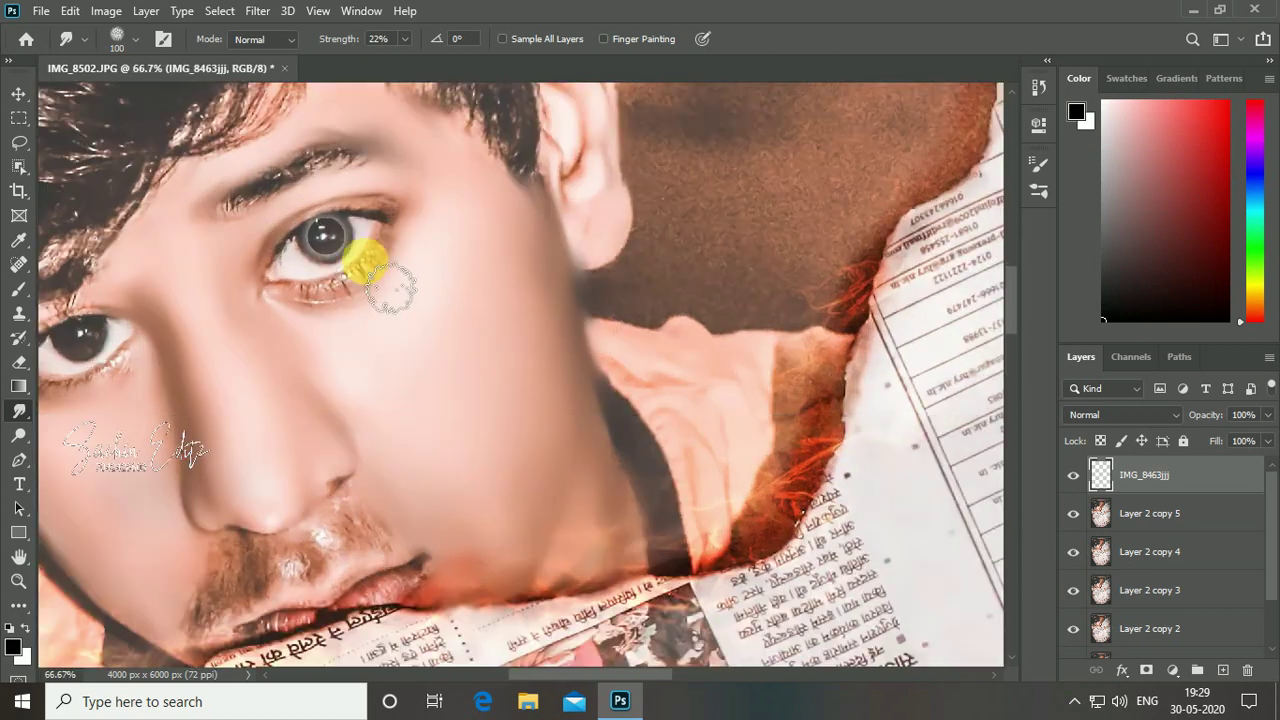
{"action": "left_click", "coordinate": [18, 289]}
{"action": "left_click", "coordinate": [1150, 672]}
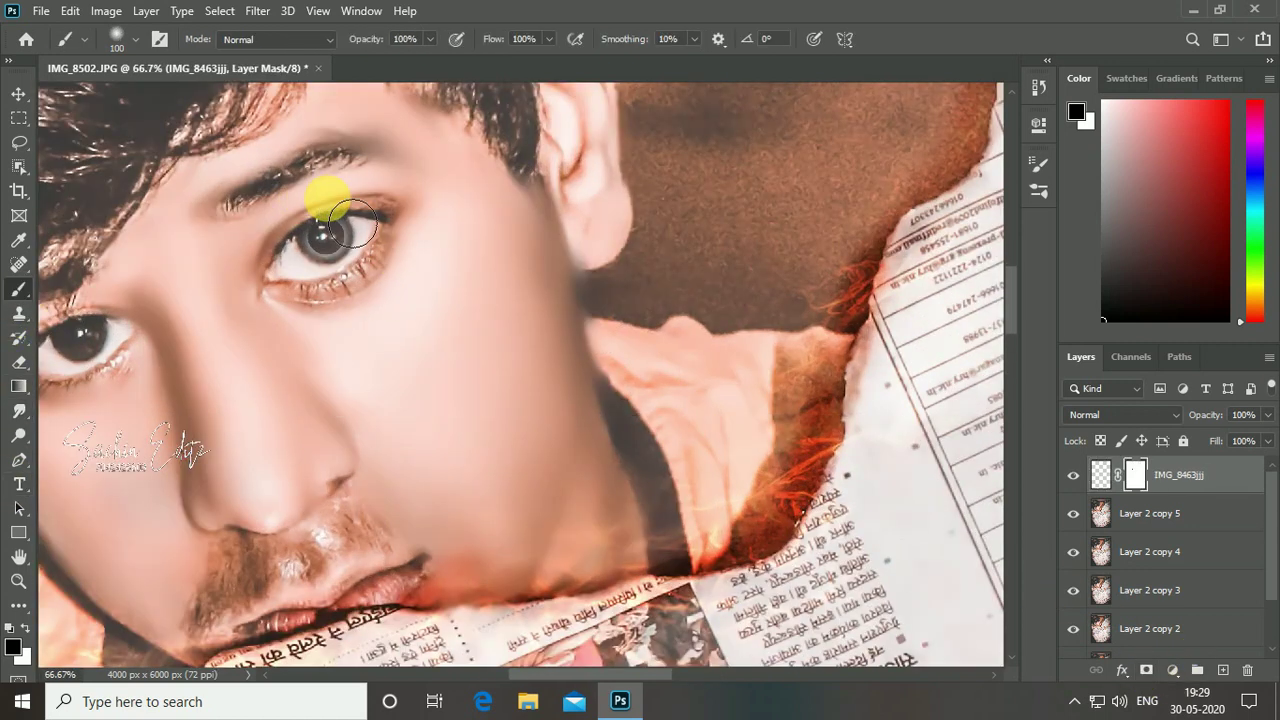
Duplicate the eye image and move the copy onto the boy's other eye.
{"action": "key", "text": "ctrl+j"}
{"action": "key", "text": "ctrl+t"}
{"action": "mouse_move", "coordinate": [323, 229]}
{"action": "left_mouse_down"}
{"action": "mouse_move", "coordinate": [78, 332]}
{"action": "mouse_move", "coordinate": [94, 364]}
{"action": "left_mouse_up"}
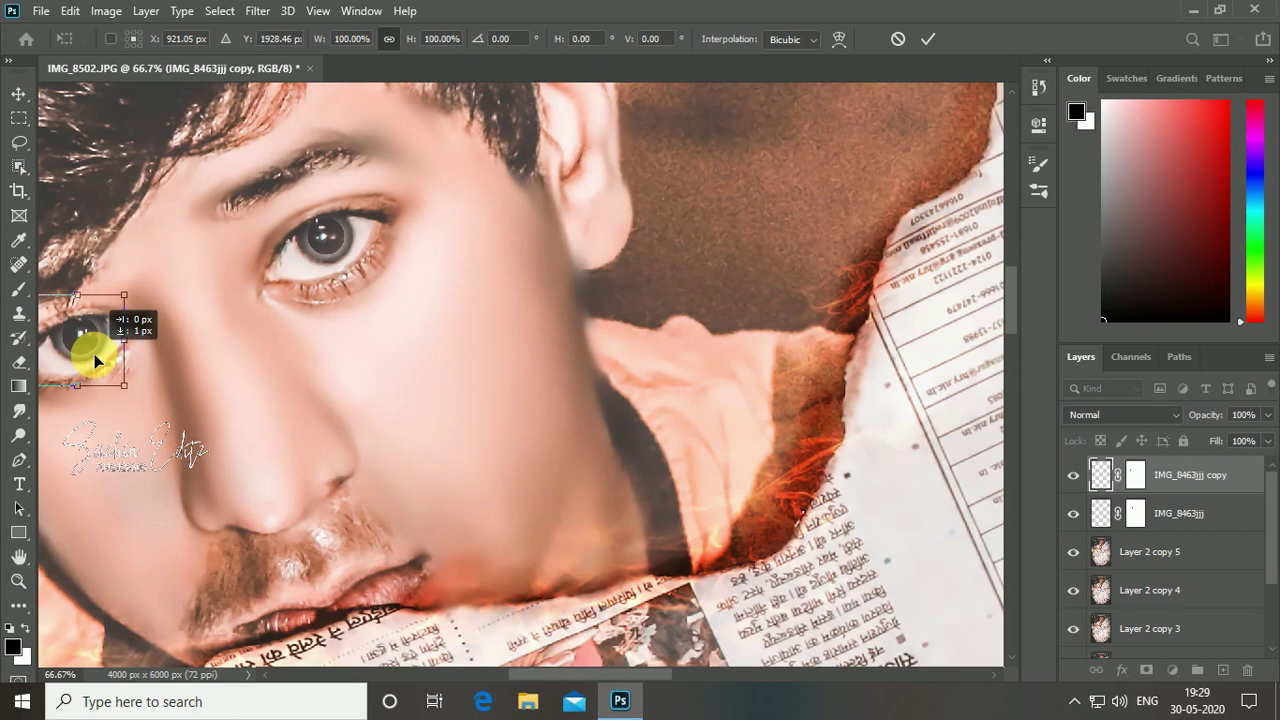
{"action": "left_click_drag", "start_coordinate": [97, 362], "coordinate": [95, 360]}
{"action": "left_click", "coordinate": [922, 41]}
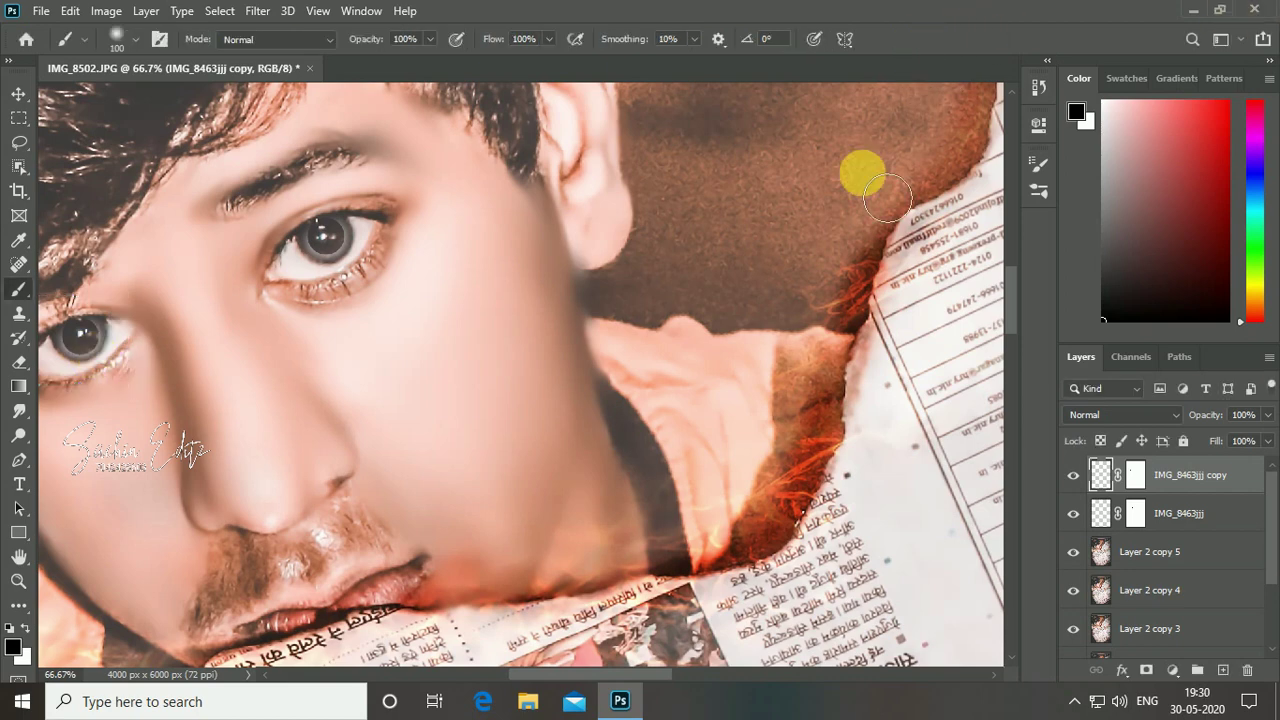
{"action": "key", "text": "ctrl+minus"}
{"action": "key", "text": "ctrl+minus"}
{"action": "key", "text": "ctrl+minus"}
Zoom in and out to review both eyes against the whole composition.
{"action": "key", "text": "ctrl+minus"}
{"action": "key", "text": "ctrl+plus"}
{"action": "key", "text": "ctrl+minus"}
{"action": "key", "text": "ctrl+plus"}
{"action": "key", "text": "ctrl+plus"}
{"action": "key", "text": "ctrl+plus"}
{"action": "key", "text": "ctrl+minus"}
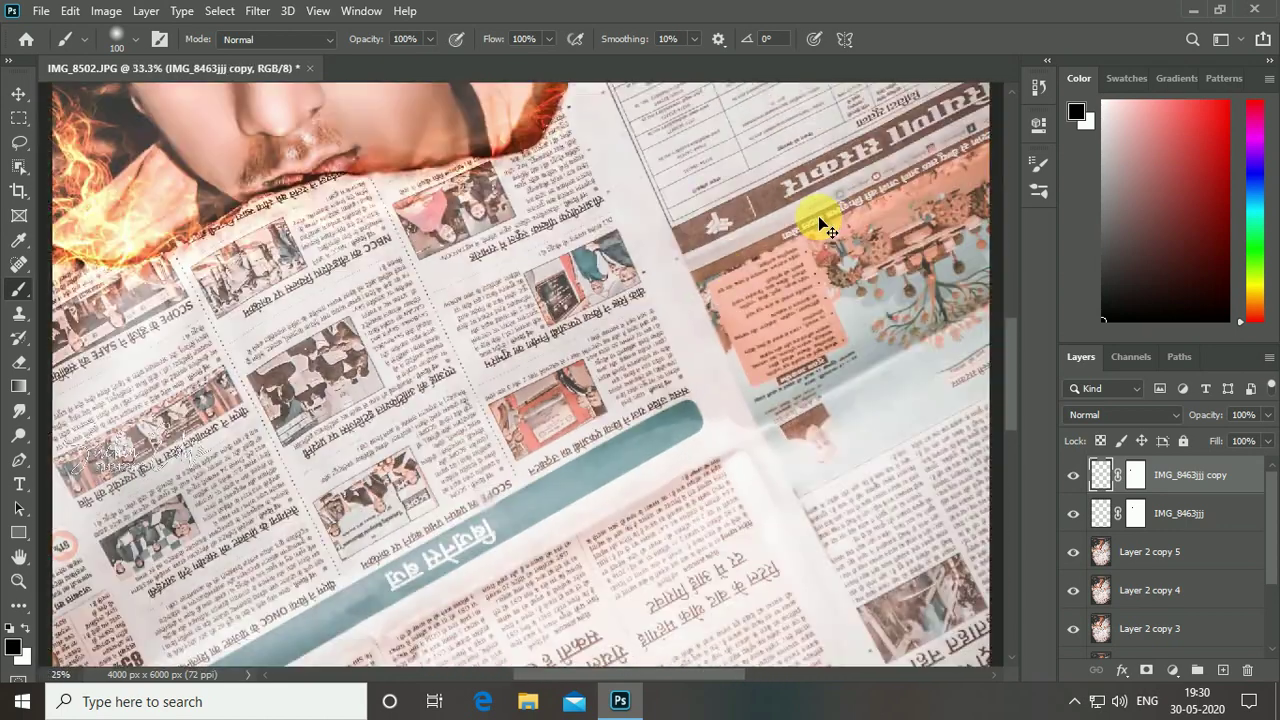
{"action": "key", "text": "ctrl+minus"}
{"action": "key", "text": "ctrl+minus"}
{"action": "key", "text": "ctrl+minus"}
{"action": "key", "text": "ctrl+plus"}
{"action": "key", "text": "ctrl+plus"}
{"action": "key", "text": "ctrl+plus"}
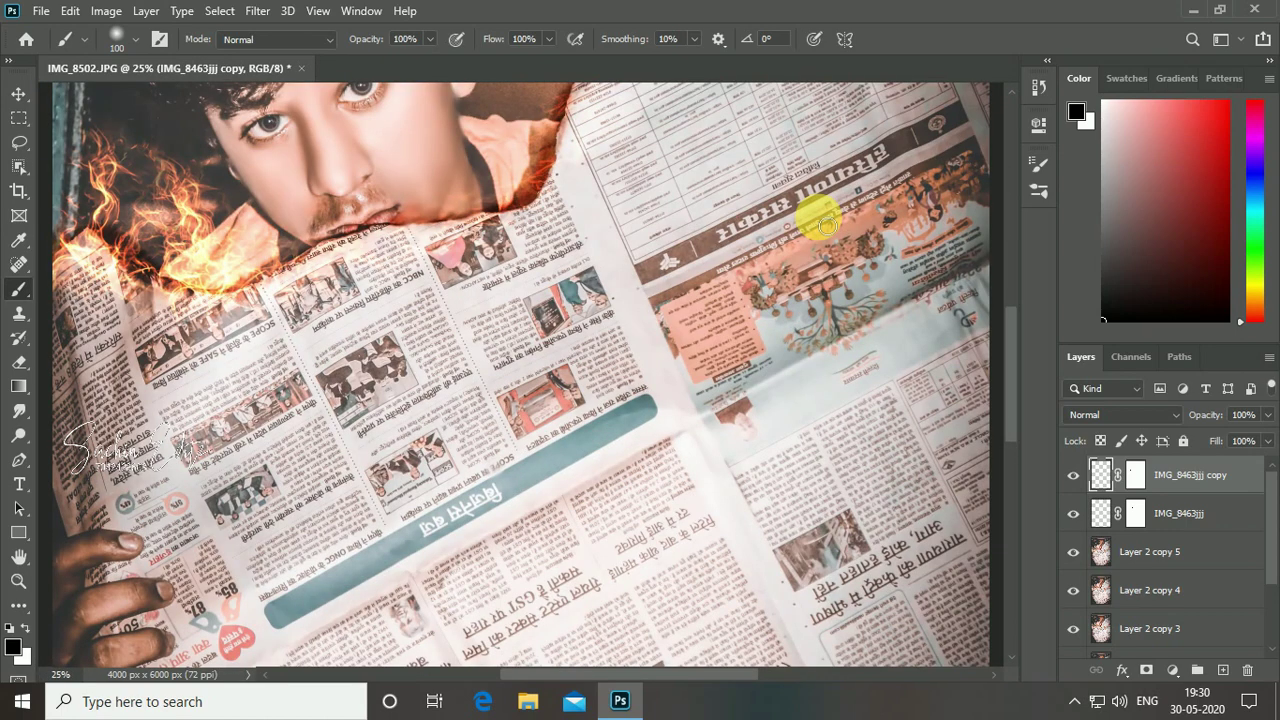
{"action": "key", "text": "ctrl+minus"}
{"action": "key", "text": "ctrl+minus"}
{"action": "key", "text": "ctrl+minus"}
{"action": "left_click_drag", "start_coordinate": [1270, 560], "coordinate": [1268, 625]}
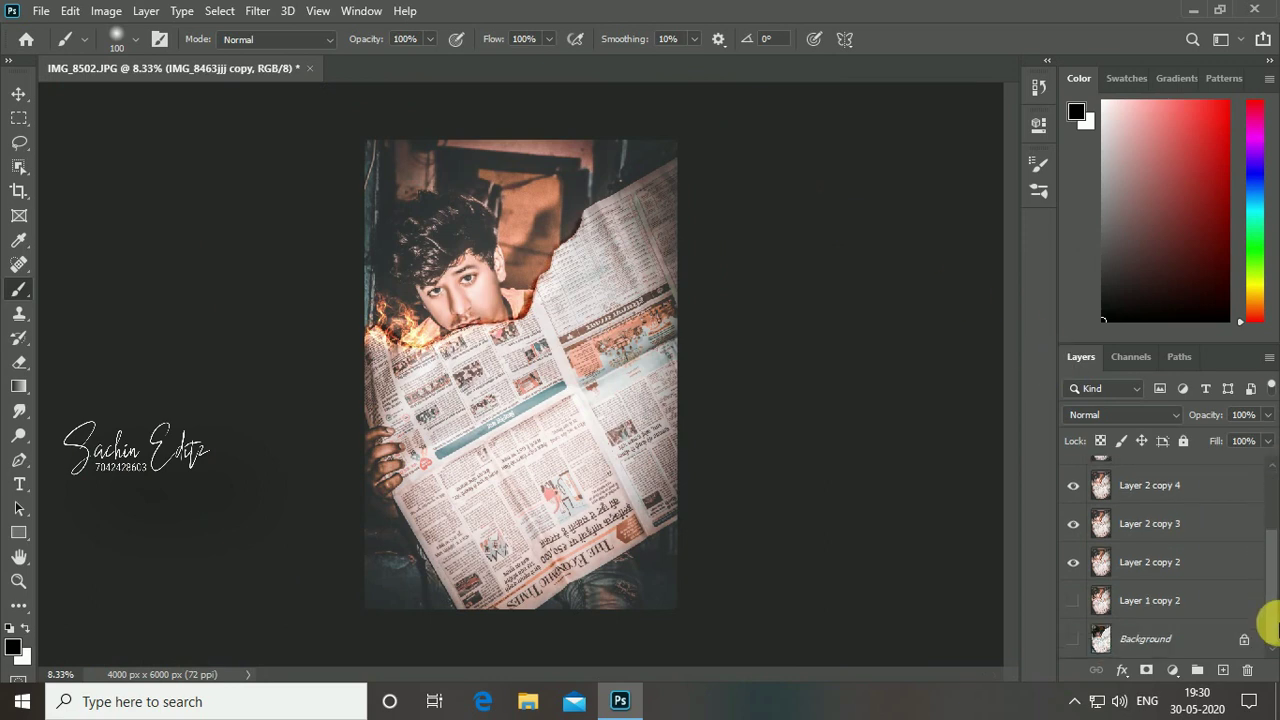
Stamp the visible layers into a merged IMG_8463jjj copy, duplicate it, and open Camera Raw Filter.
{"action": "key", "text": "ctrl+shift+e"}
{"action": "key", "text": "ctrl+j"}
{"action": "key", "text": "ctrl+j"}
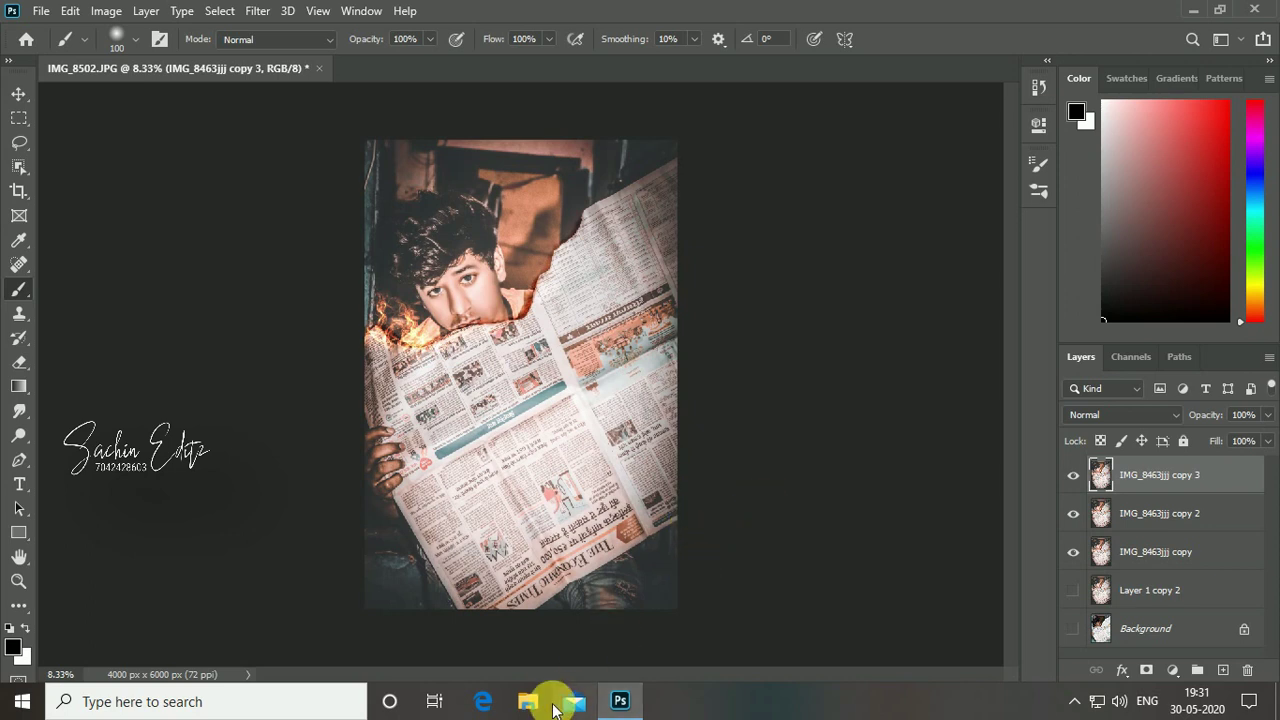
{"action": "key", "text": "ctrl+shift+a"}
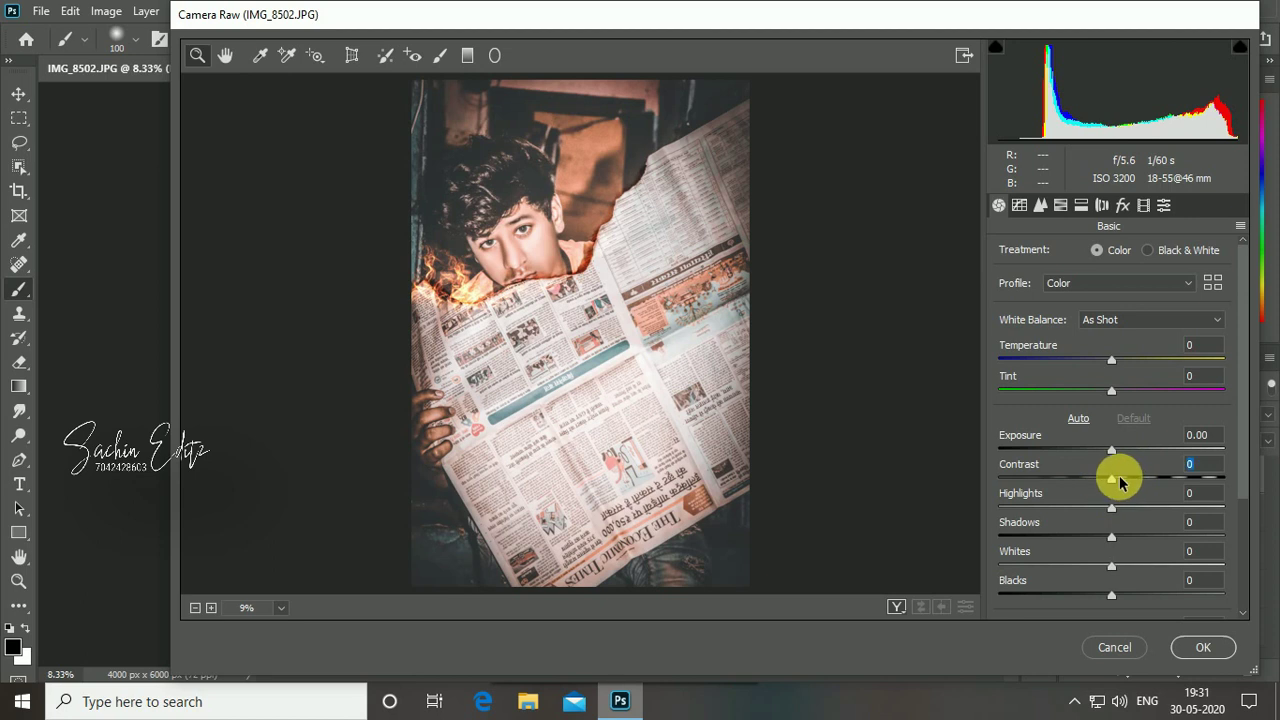
Add a little contrast and dehaze to the merged copy in the Basic panel.
{"action": "mouse_move", "coordinate": [1112, 479]}
{"action": "left_mouse_down"}
{"action": "mouse_move", "coordinate": [1170, 508]}
{"action": "mouse_move", "coordinate": [1108, 510]}
{"action": "mouse_move", "coordinate": [1118, 536]}
{"action": "mouse_move", "coordinate": [1104, 566]}
{"action": "mouse_move", "coordinate": [1125, 597]}
{"action": "left_mouse_up"}
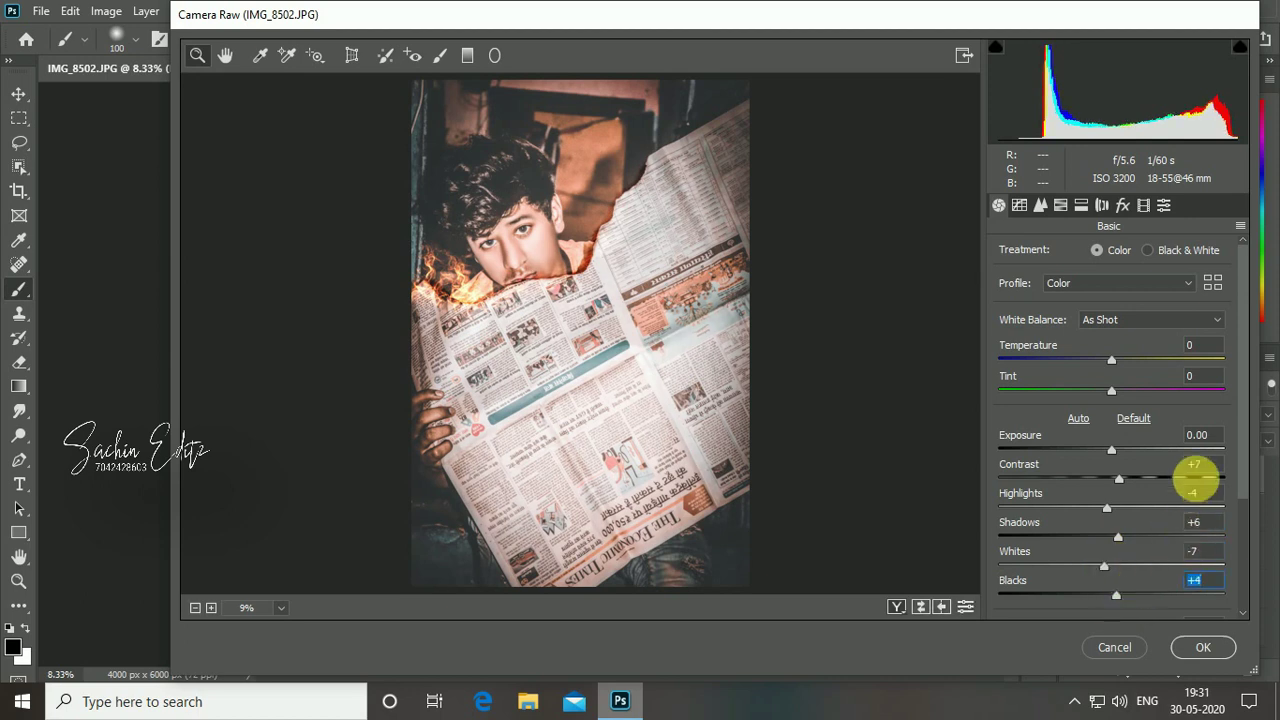
{"action": "scroll", "coordinate": [1246, 503], "scroll_direction": "down", "scroll_amount": 1}
{"action": "scroll", "coordinate": [1200, 525], "scroll_direction": "down", "scroll_amount": 1}
{"action": "left_click_drag", "start_coordinate": [1146, 552], "coordinate": [1126, 563]}
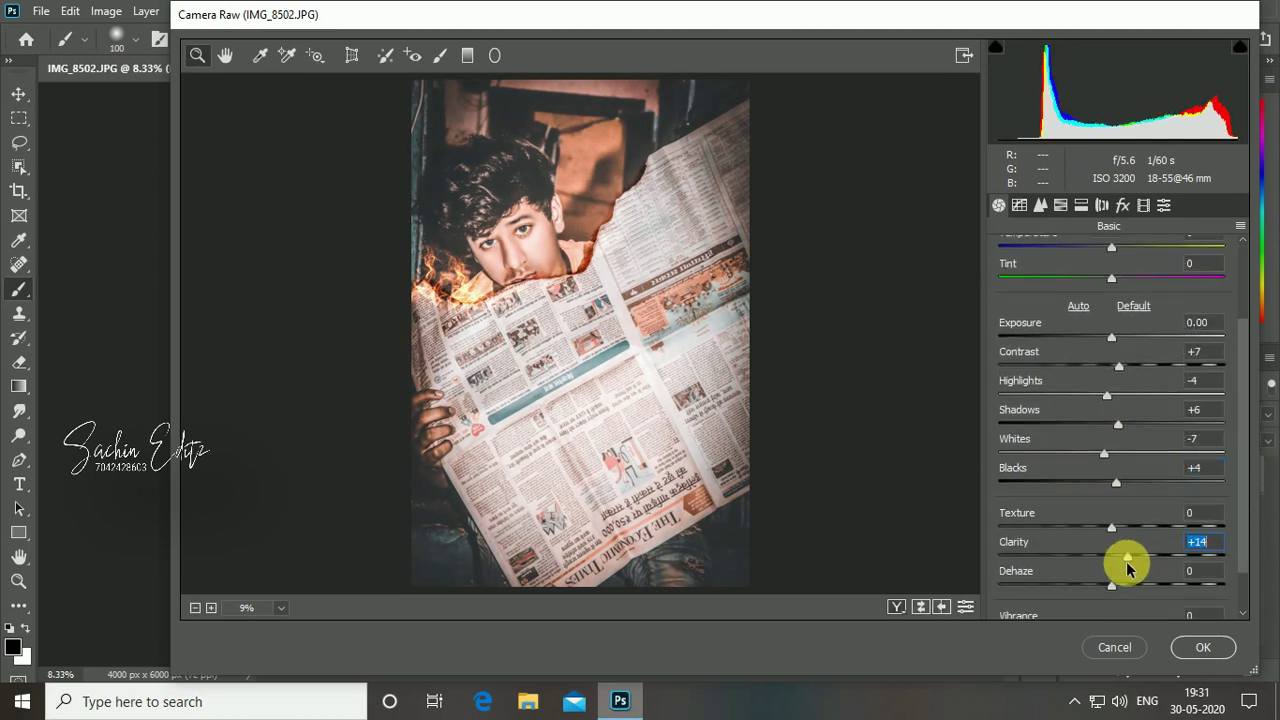
{"action": "scroll", "coordinate": [1205, 568], "scroll_direction": "down", "scroll_amount": 1}
{"action": "mouse_move", "coordinate": [1111, 572]}
{"action": "left_mouse_down"}
{"action": "mouse_move", "coordinate": [1127, 572]}
{"action": "mouse_move", "coordinate": [1116, 605]}
{"action": "left_mouse_up"}
{"action": "scroll", "coordinate": [1234, 560], "scroll_direction": "down", "scroll_amount": 1}
Adjust orange saturation in HSL and add a touch of shadow saturation in Split Toning.
{"action": "left_click", "coordinate": [1019, 205]}
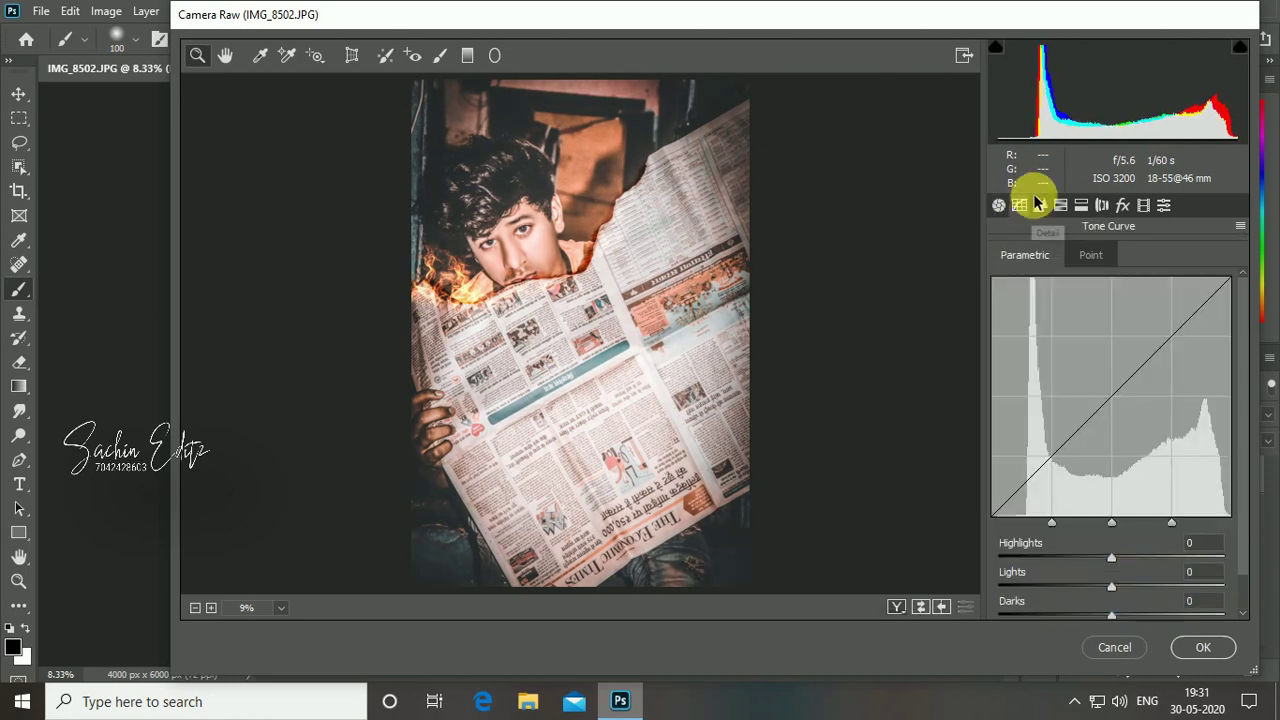
{"action": "left_click", "coordinate": [1060, 205]}
{"action": "left_click", "coordinate": [1078, 258]}
{"action": "mouse_move", "coordinate": [1137, 340]}
{"action": "left_mouse_down"}
{"action": "mouse_move", "coordinate": [1120, 337]}
{"action": "mouse_move", "coordinate": [1137, 352]}
{"action": "left_mouse_up"}
{"action": "left_click", "coordinate": [1153, 255]}
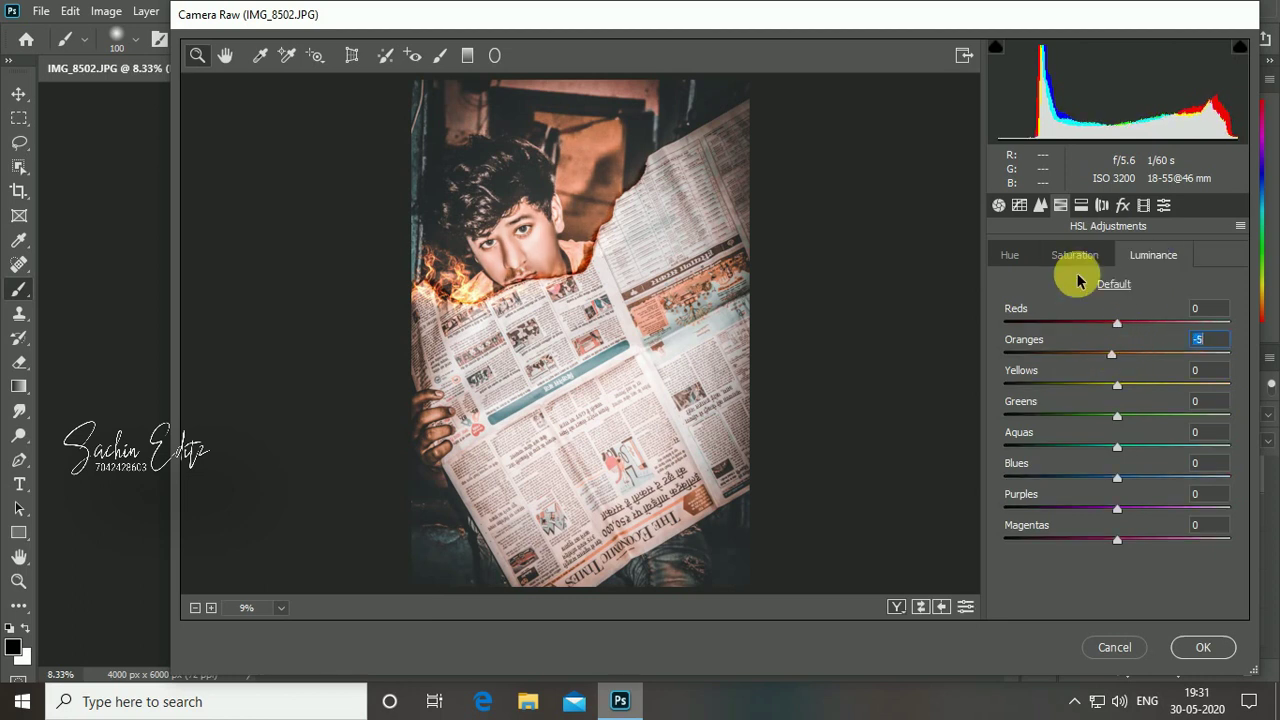
{"action": "left_click", "coordinate": [1081, 205]}
{"action": "left_click_drag", "start_coordinate": [1114, 440], "coordinate": [1064, 447]}
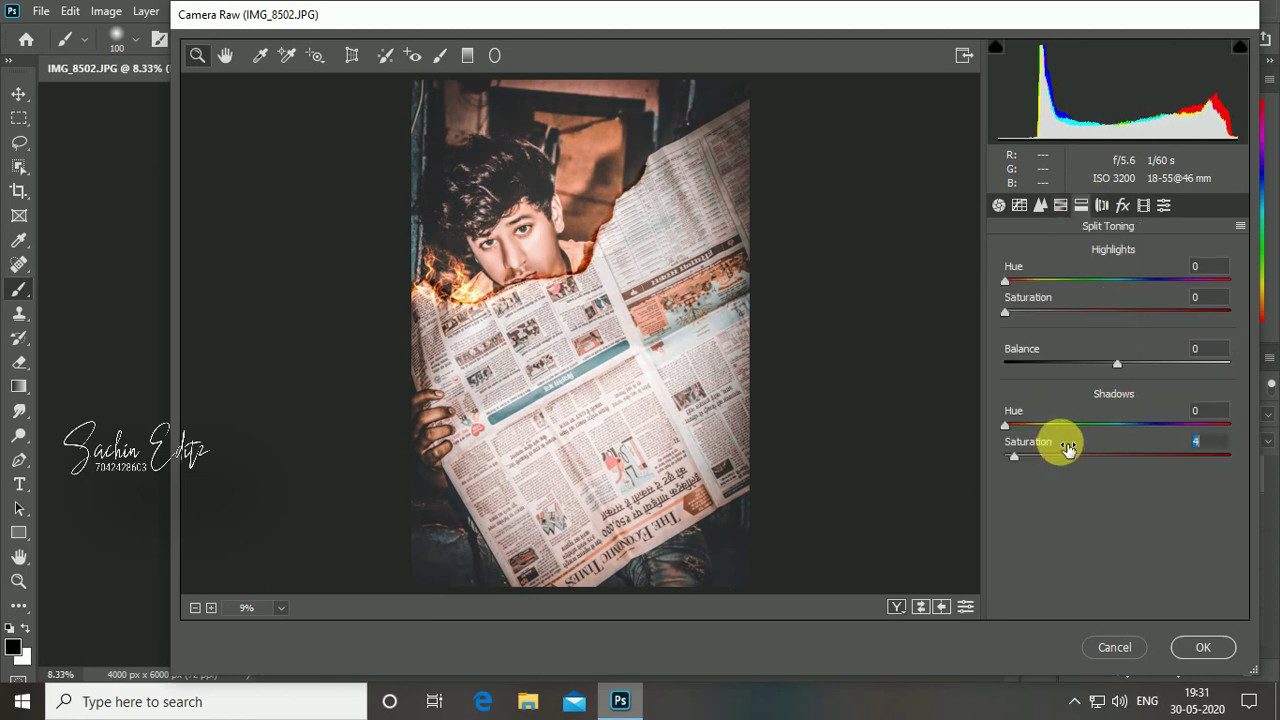
Add a soft -17 Highlight Priority edge vignette with adjusted feather, roundness and midpoint.
{"action": "left_click", "coordinate": [1122, 205]}
{"action": "mouse_move", "coordinate": [1151, 440]}
{"action": "left_mouse_down"}
{"action": "mouse_move", "coordinate": [1131, 436]}
{"action": "mouse_move", "coordinate": [1105, 465]}
{"action": "mouse_move", "coordinate": [1157, 520]}
{"action": "mouse_move", "coordinate": [1095, 508]}
{"action": "mouse_move", "coordinate": [1123, 535]}
{"action": "left_mouse_up"}
{"action": "left_click", "coordinate": [1150, 530]}
{"action": "mouse_move", "coordinate": [1088, 470]}
{"action": "left_mouse_down"}
{"action": "mouse_move", "coordinate": [1066, 480]}
{"action": "mouse_move", "coordinate": [1098, 449]}
{"action": "left_mouse_up"}
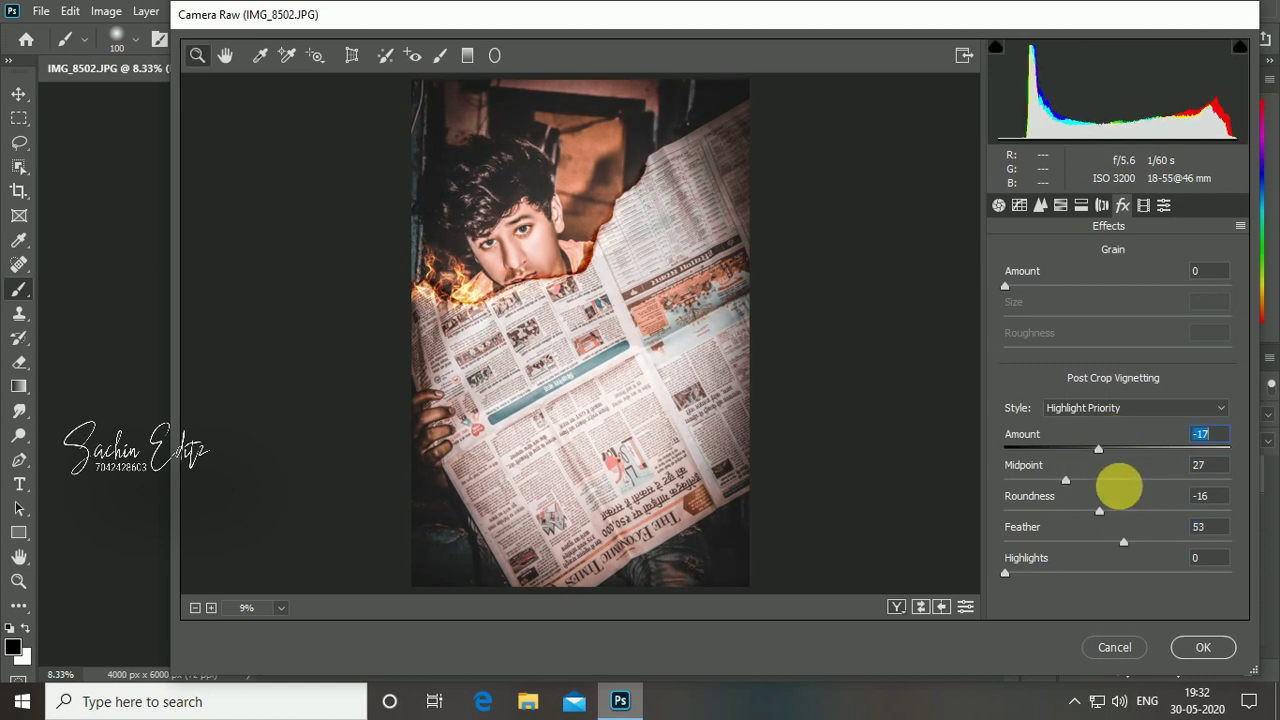
Set calibration primary saturation to Red -11, Green +8, Blue +12 and apply the grade.
{"action": "left_click", "coordinate": [1143, 205]}
{"action": "left_click_drag", "start_coordinate": [1160, 400], "coordinate": [1138, 400]}
{"action": "left_click_drag", "start_coordinate": [1117, 500], "coordinate": [1128, 500]}
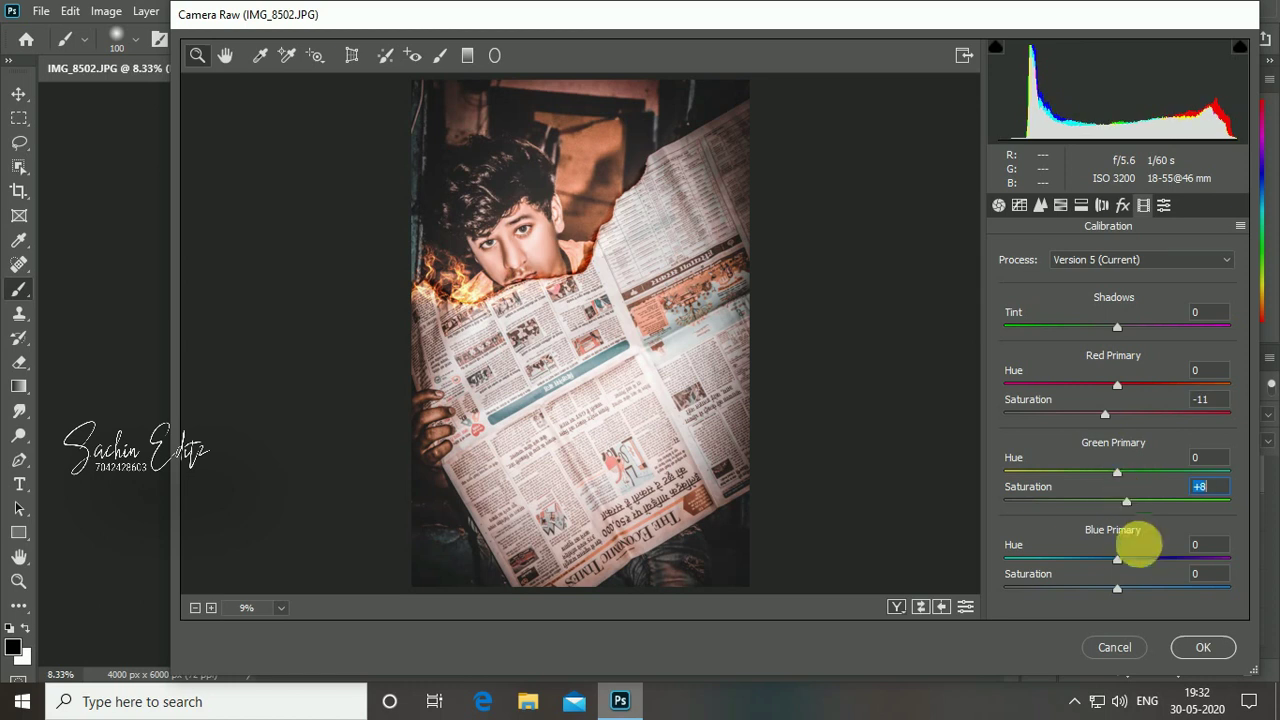
{"action": "left_click_drag", "start_coordinate": [1117, 588], "coordinate": [1132, 588]}
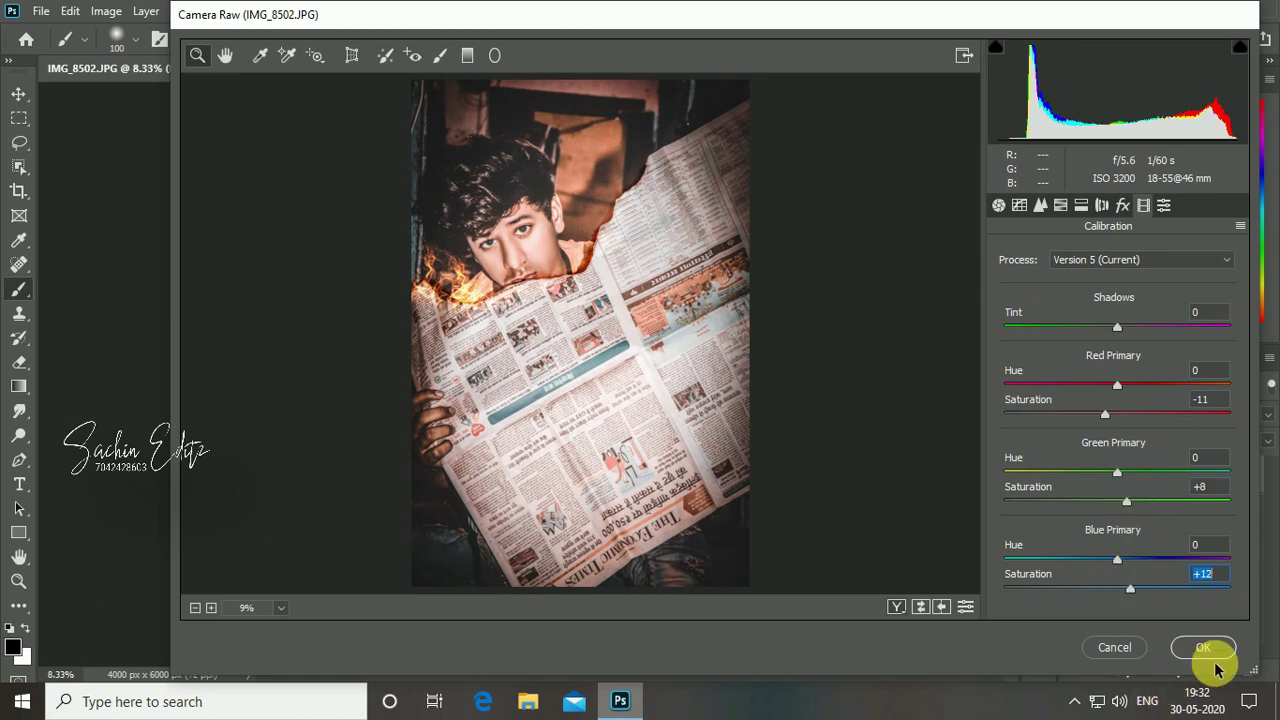
{"action": "left_click", "coordinate": [1205, 650]}
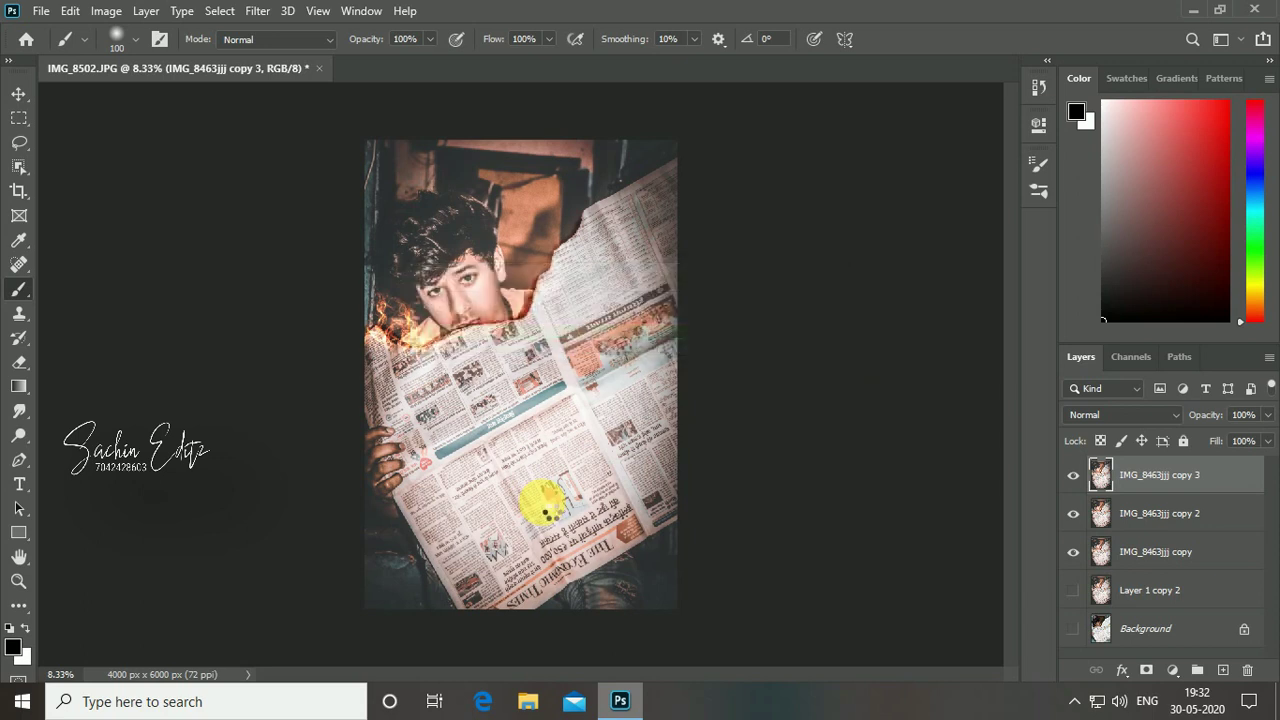
Place PicsArt_05-10-07.52.02 from Downloads into the portrait as an embedded layer.
{"action": "key", "text": "ctrl+plus"}
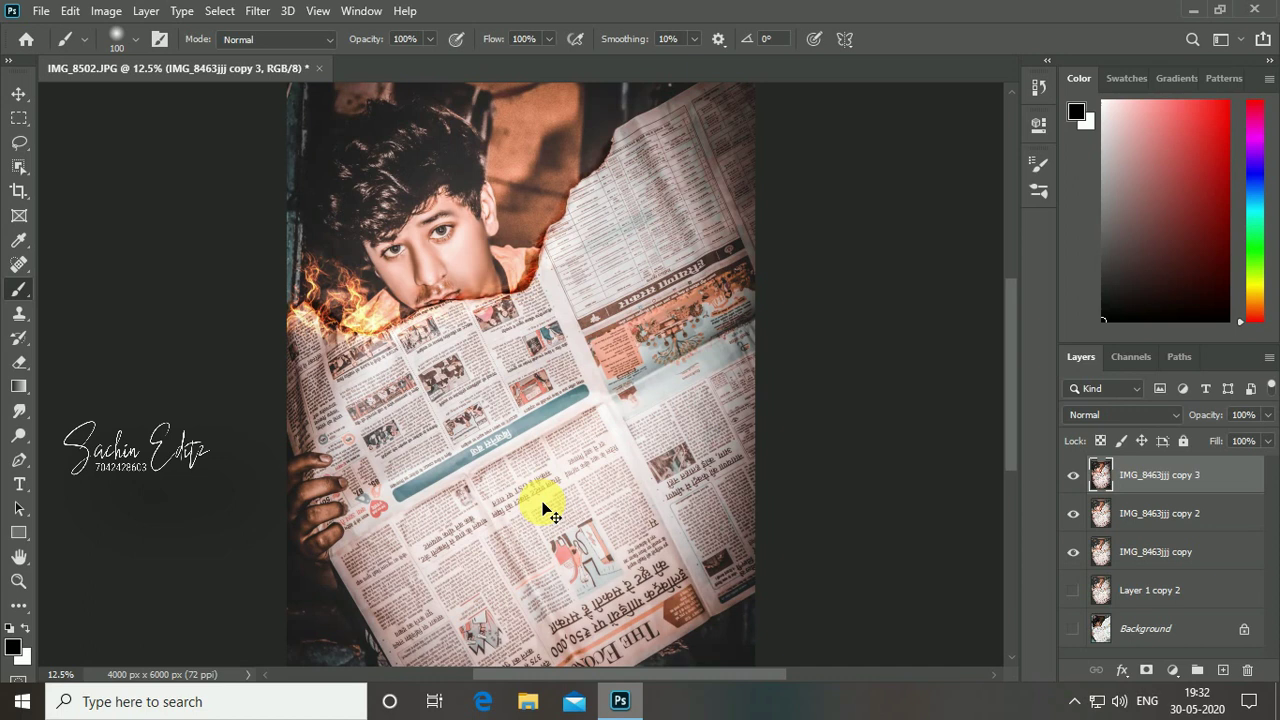
{"action": "key", "text": "ctrl+minus"}
{"action": "key", "text": "ctrl+minus"}
{"action": "key", "text": "ctrl+minus"}
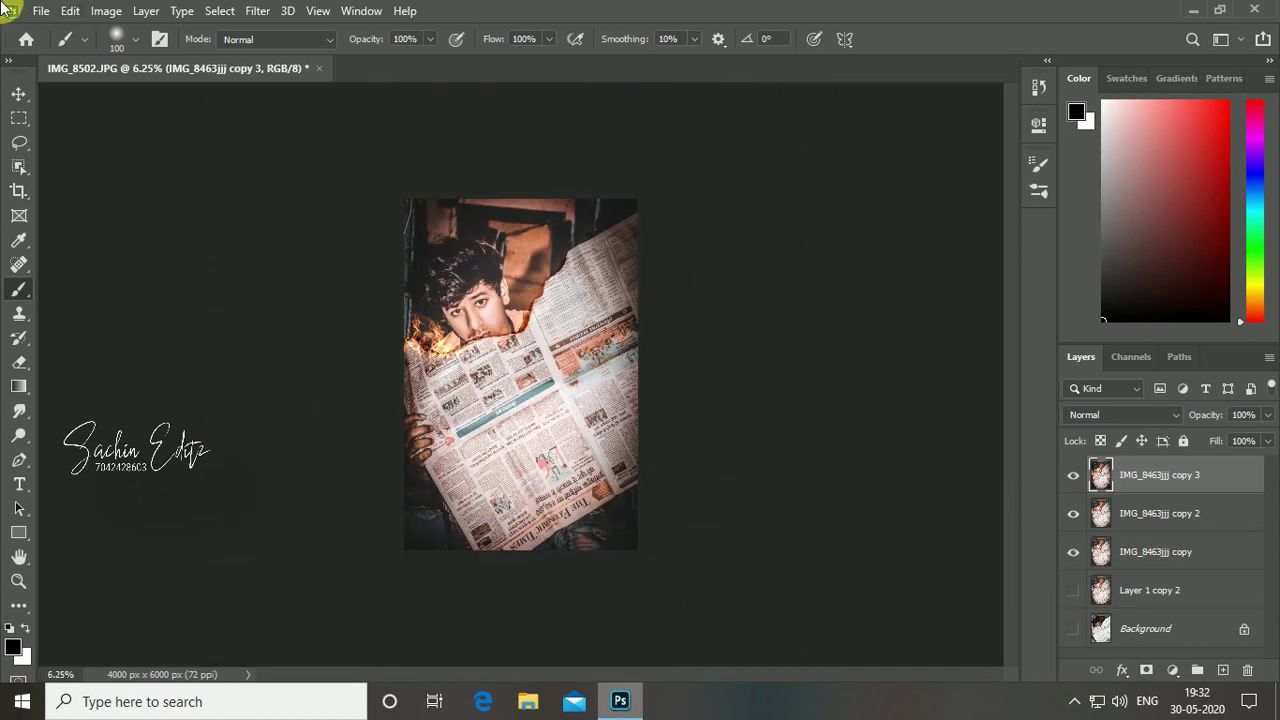
{"action": "left_click", "coordinate": [41, 10]}
{"action": "left_click", "coordinate": [89, 381]}
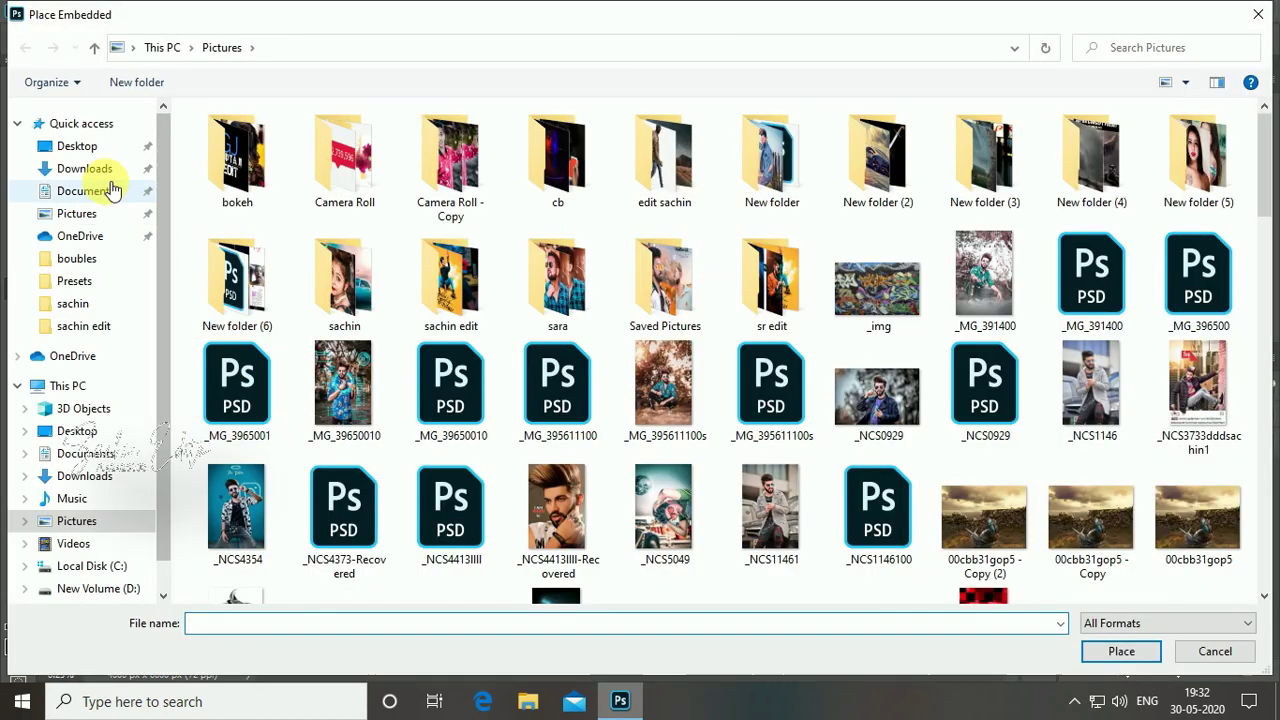
{"action": "left_click", "coordinate": [85, 168]}
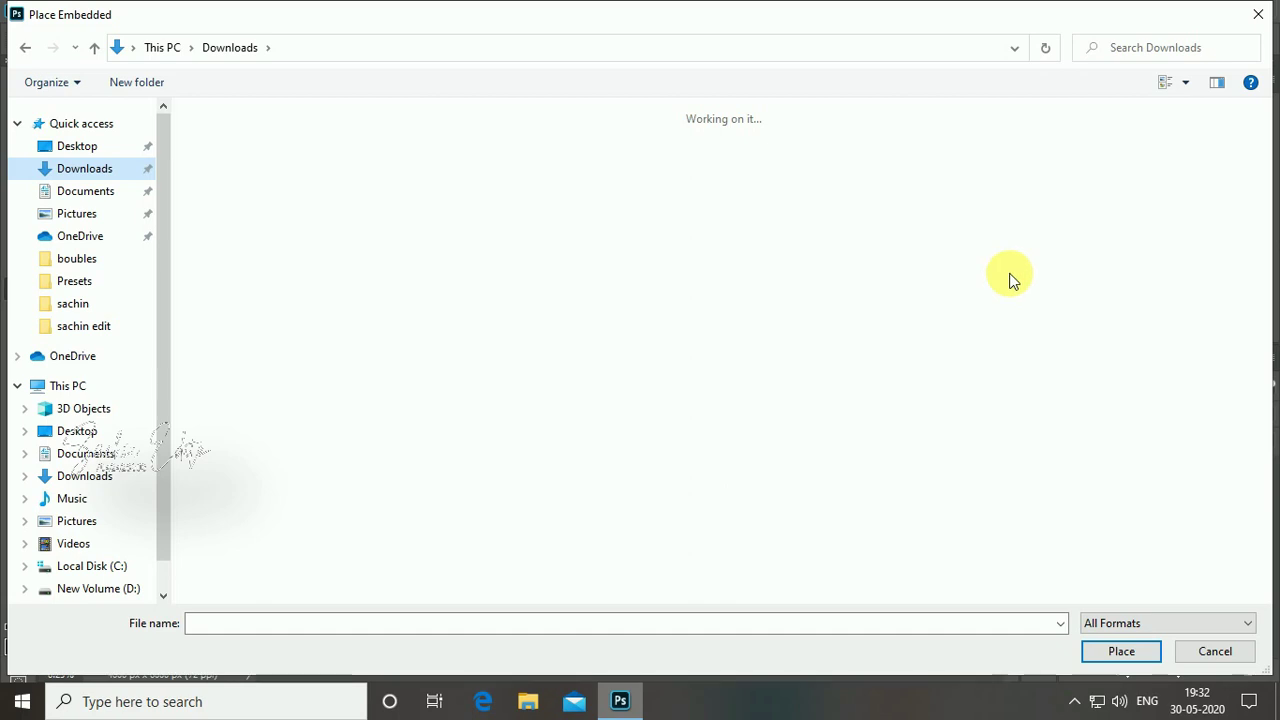
{"action": "left_click_drag", "start_coordinate": [1263, 195], "coordinate": [1260, 451]}
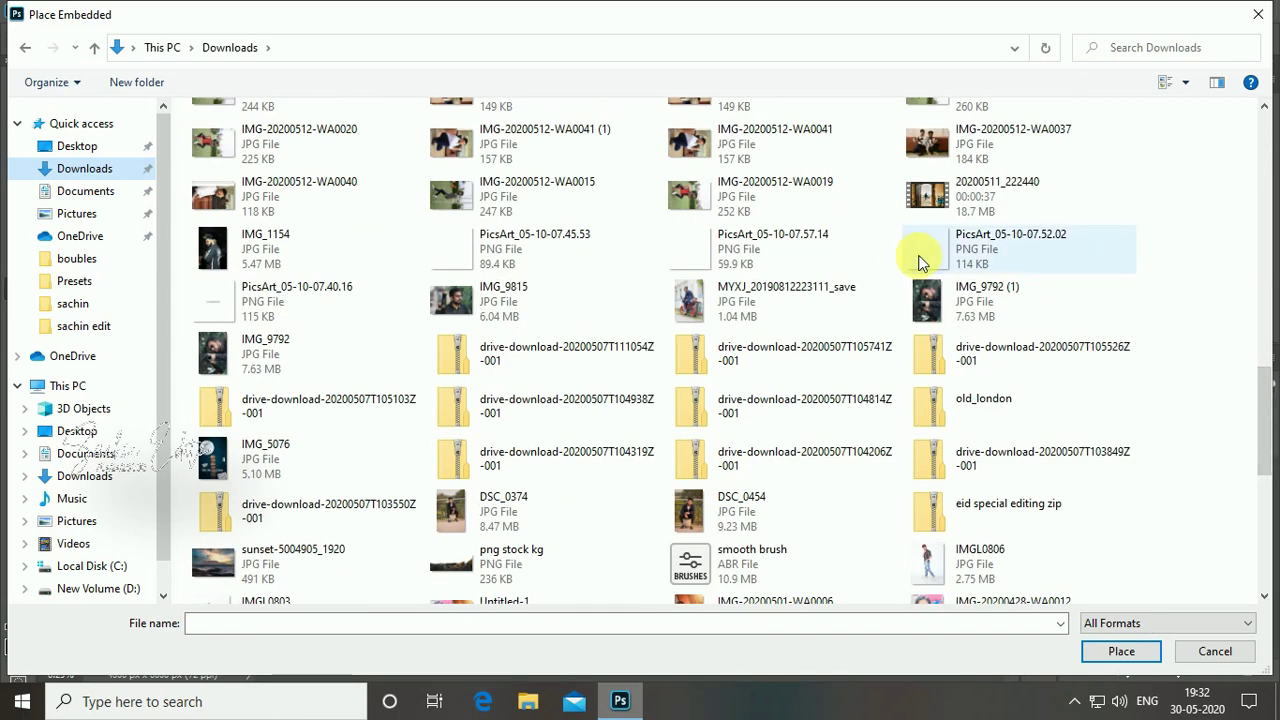
{"action": "left_click", "coordinate": [921, 262]}
{"action": "double_click", "coordinate": [921, 262]}
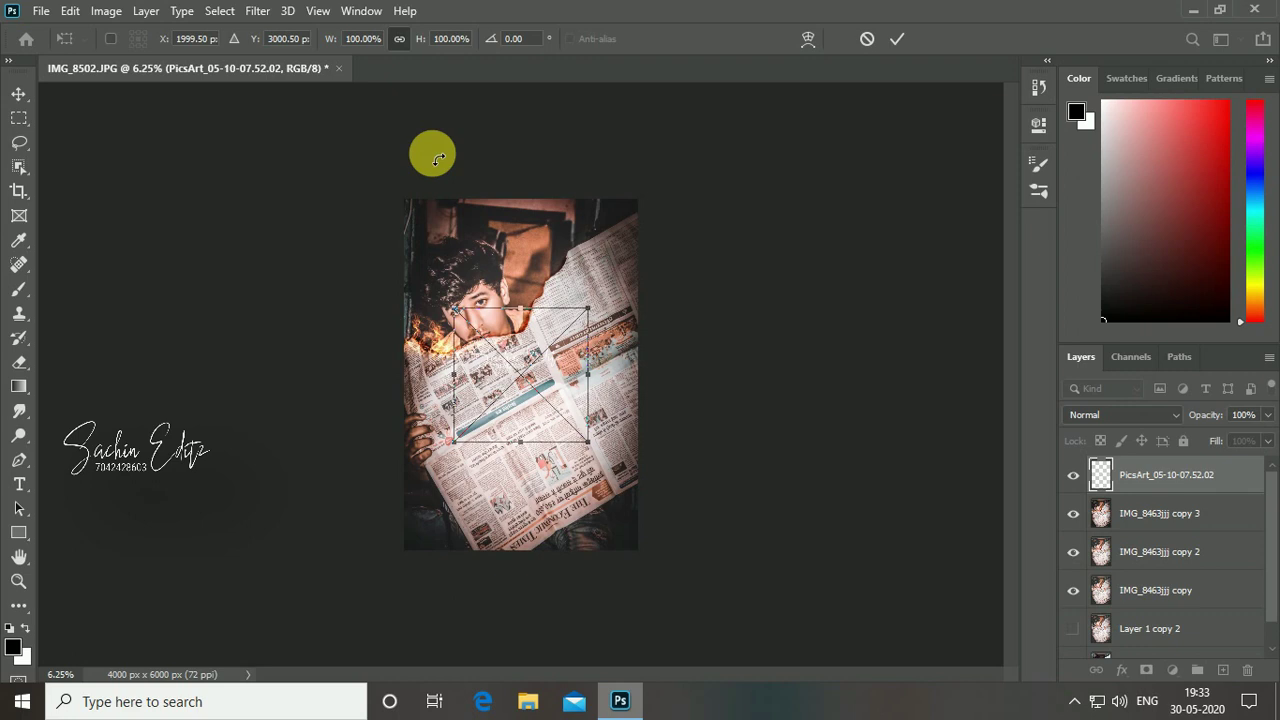
Scale the watermark to about 46% and commit it just right of the boy's hair.
{"action": "mouse_move", "coordinate": [588, 374]}
{"action": "left_mouse_down"}
{"action": "mouse_move", "coordinate": [558, 372]}
{"action": "mouse_move", "coordinate": [579, 291]}
{"action": "left_mouse_up"}
{"action": "left_click_drag", "start_coordinate": [597, 219], "coordinate": [573, 232]}
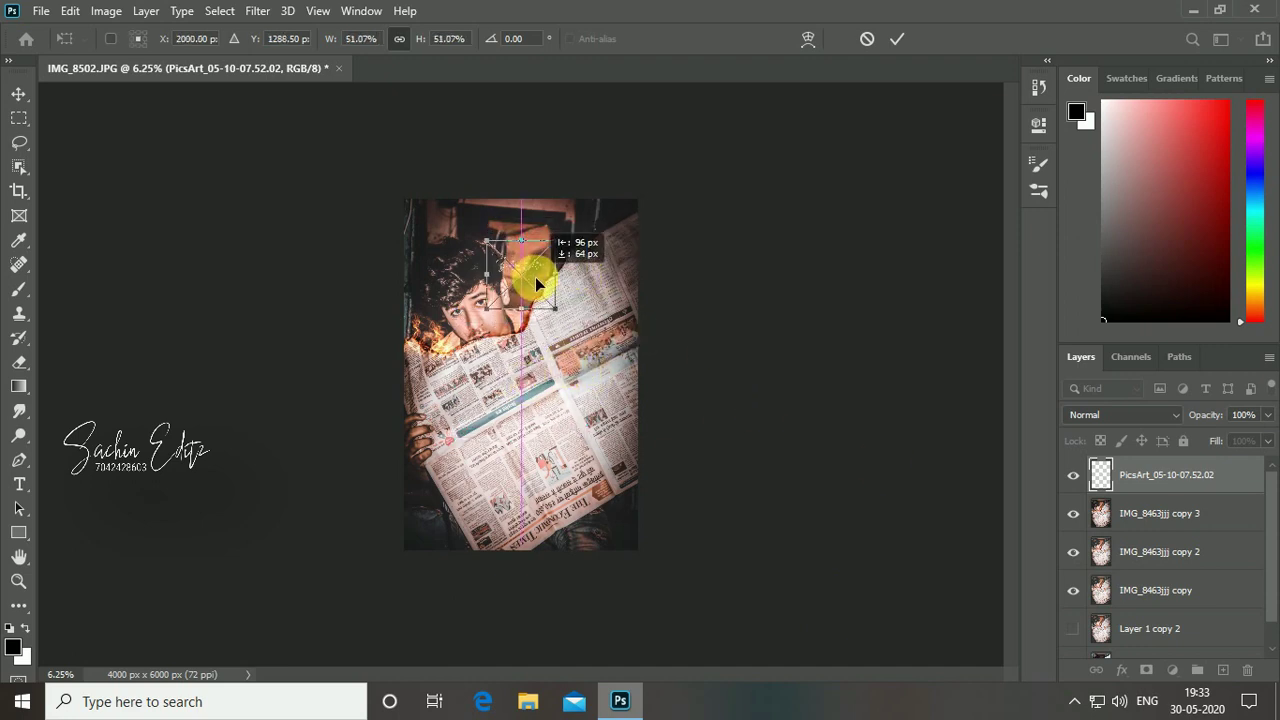
{"action": "left_click_drag", "start_coordinate": [574, 283], "coordinate": [548, 283]}
{"action": "left_click", "coordinate": [897, 38]}
{"action": "key", "text": "b"}
Rasterize the watermark layer, then start closing IMG_8502.JPG.
{"action": "key", "text": "ctrl+plus"}
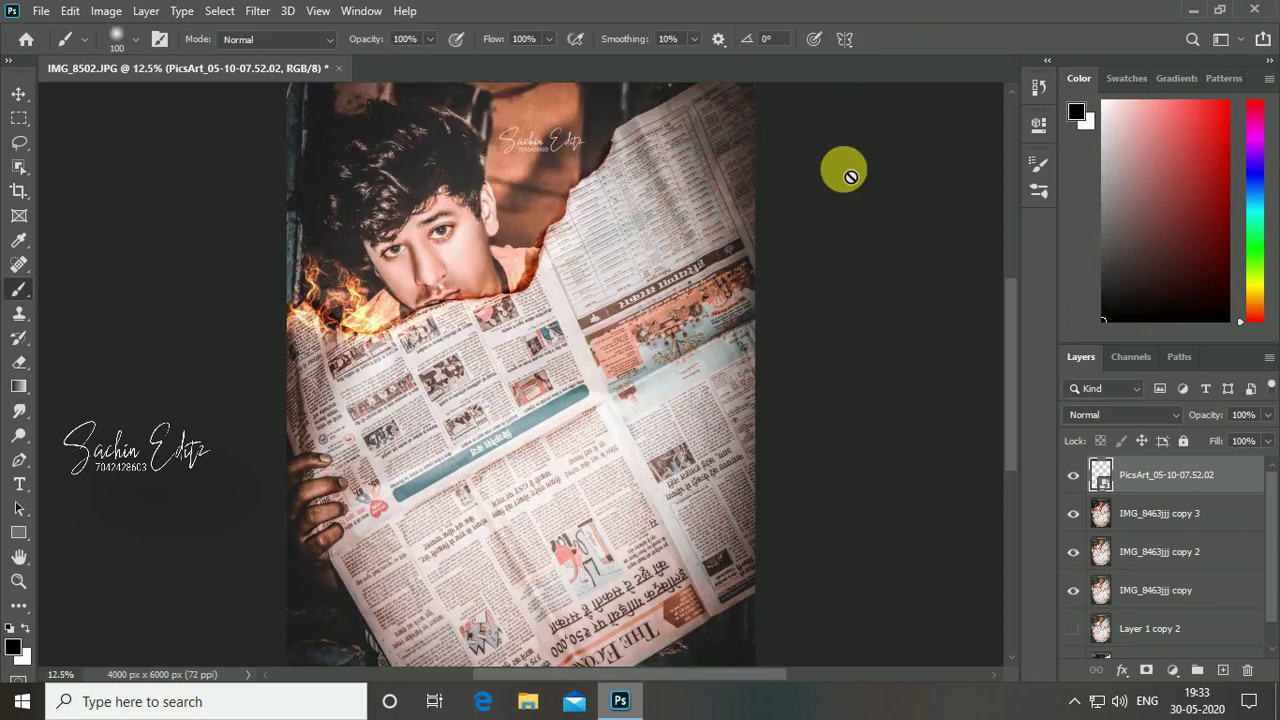
{"action": "left_click", "coordinate": [657, 270]}
{"action": "left_click", "coordinate": [614, 285]}
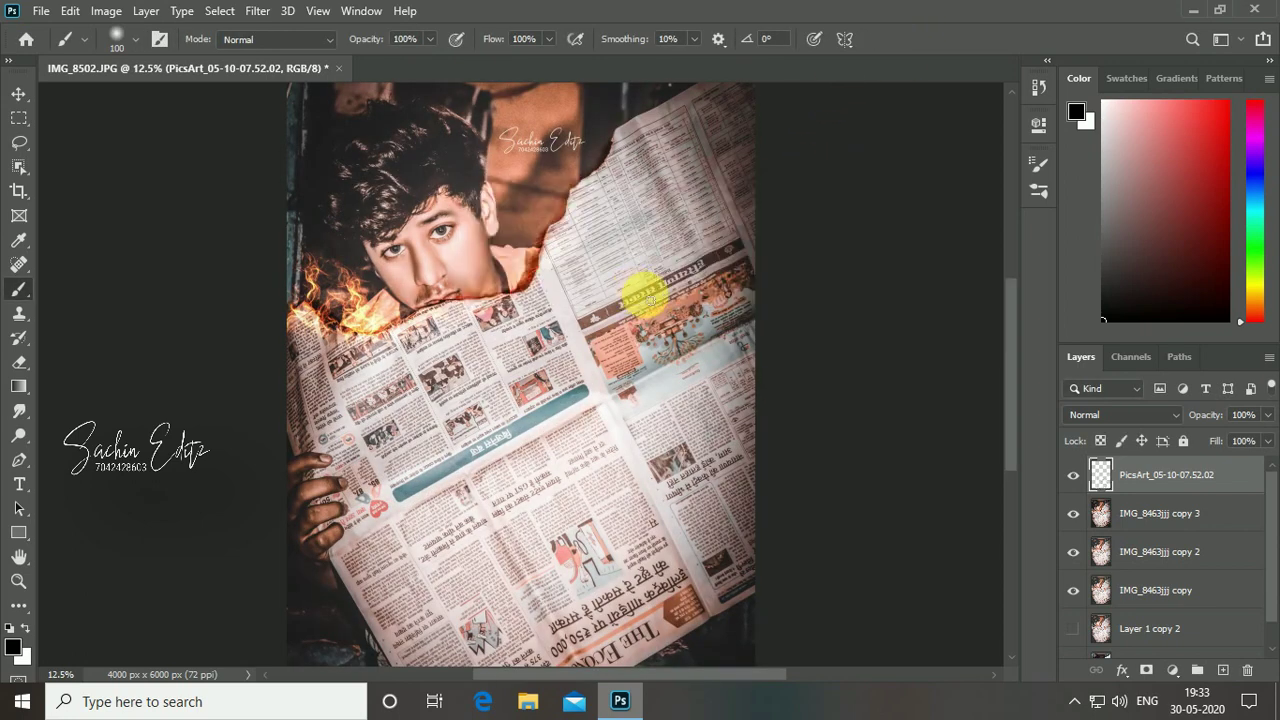
{"action": "key", "text": "ctrl+minus"}
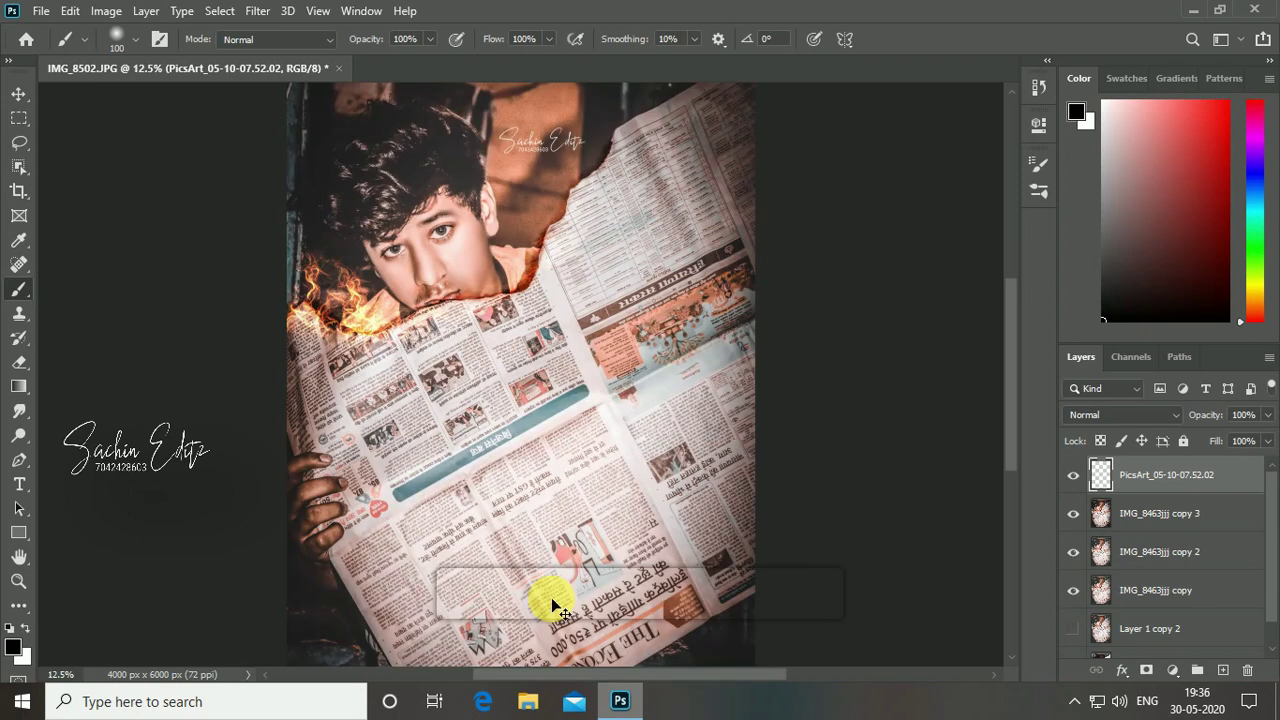
{"action": "key", "text": "ctrl+w"}
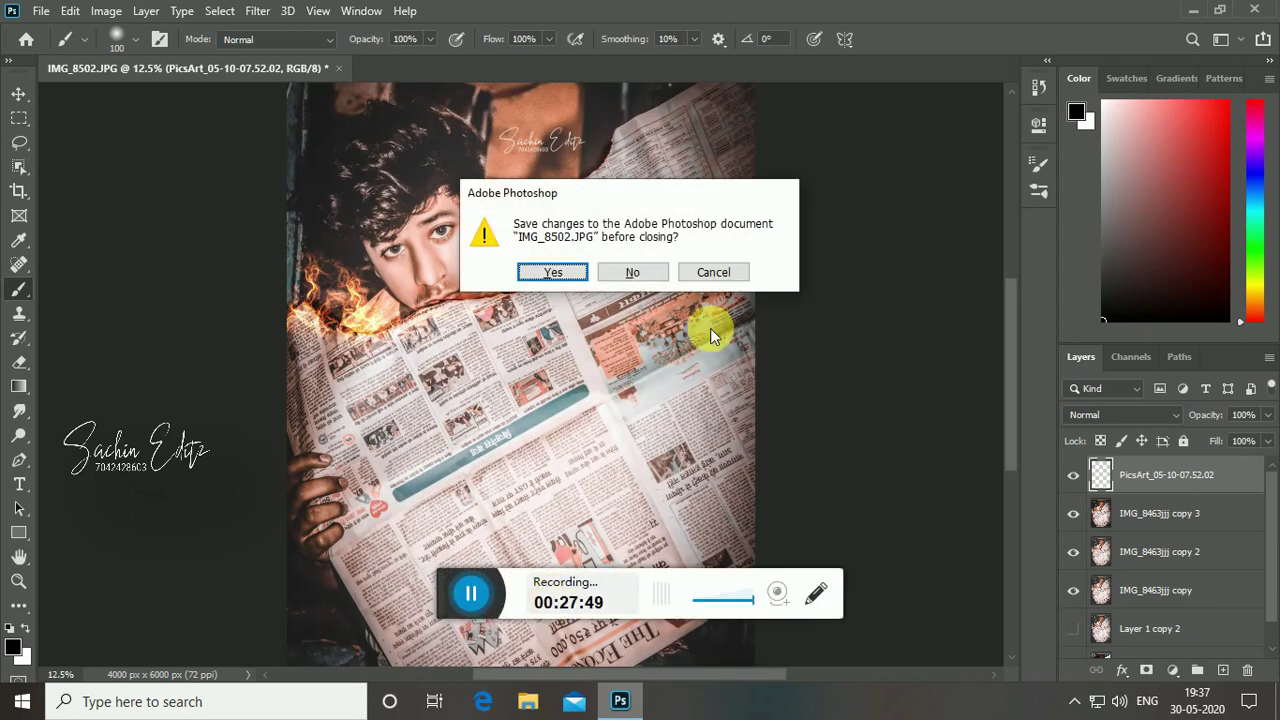
Cancel the save prompt, keeping IMG_8502.JPG open, and zoom out to review the portrait.
{"action": "left_click", "coordinate": [729, 278]}
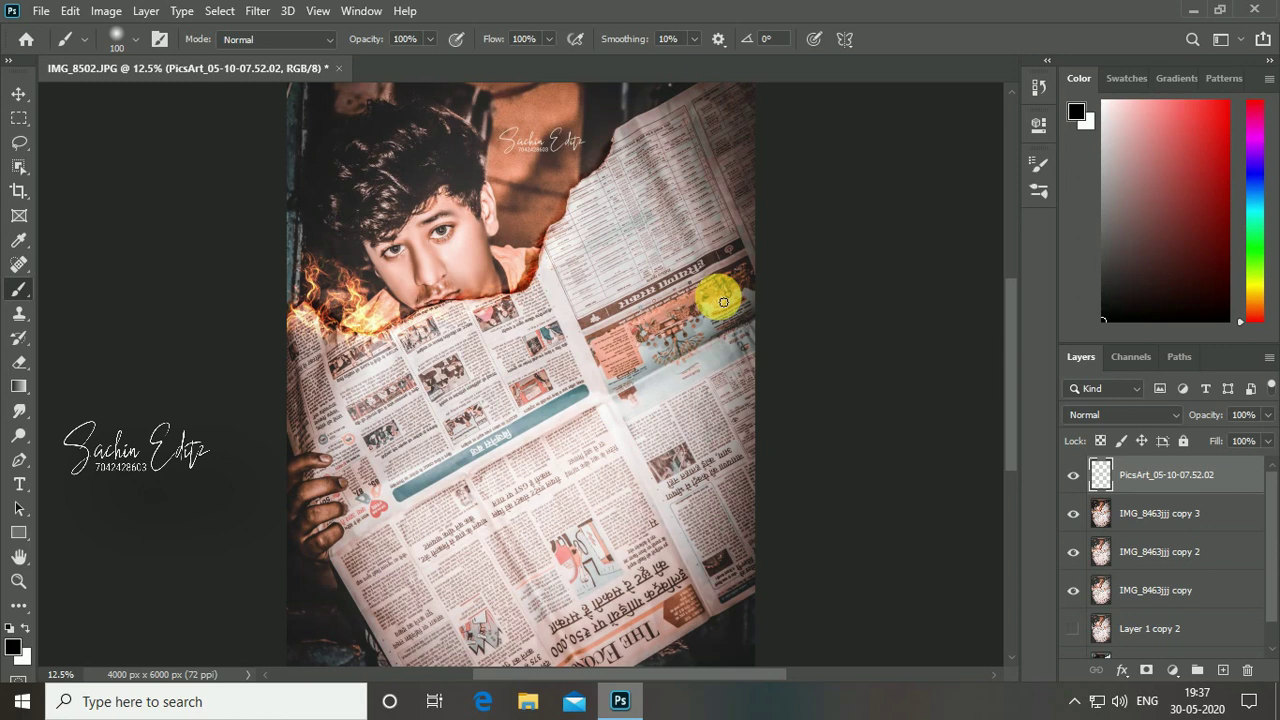
{"action": "scroll", "coordinate": [723, 302], "scroll_direction": "down", "scroll_amount": 2}
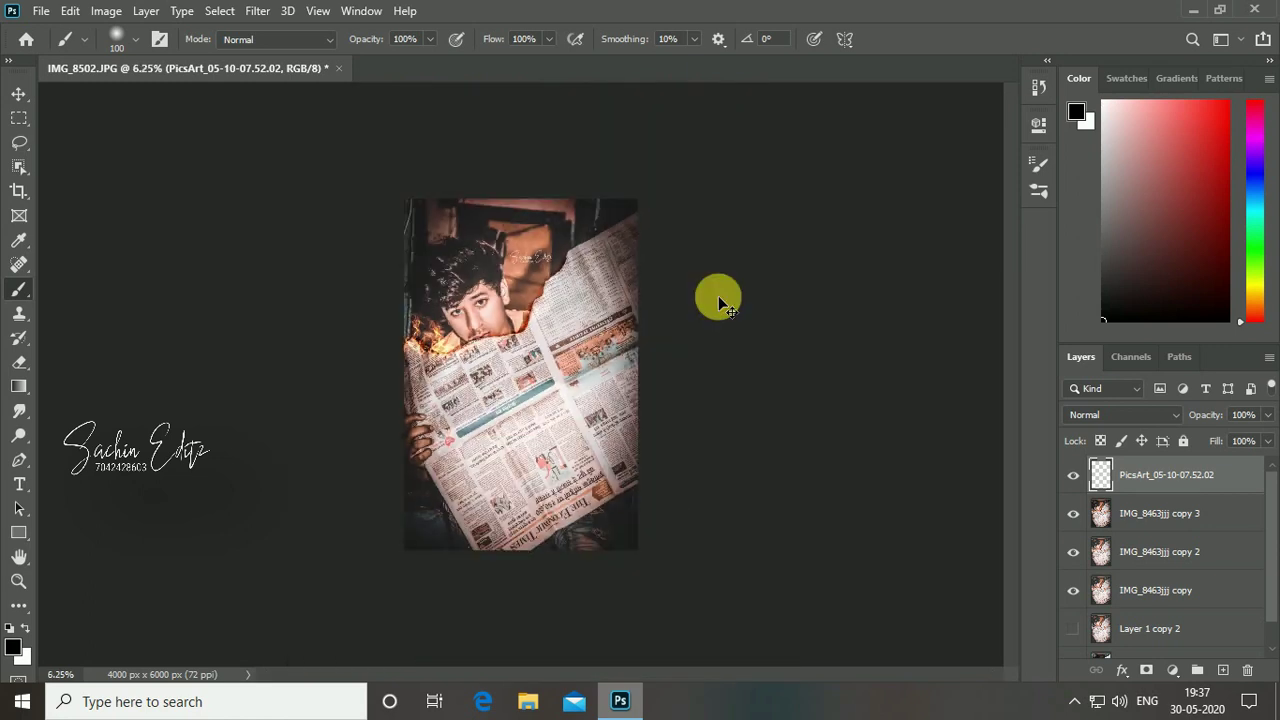
{"action": "scroll", "coordinate": [720, 305], "scroll_direction": "up", "scroll_amount": 3}
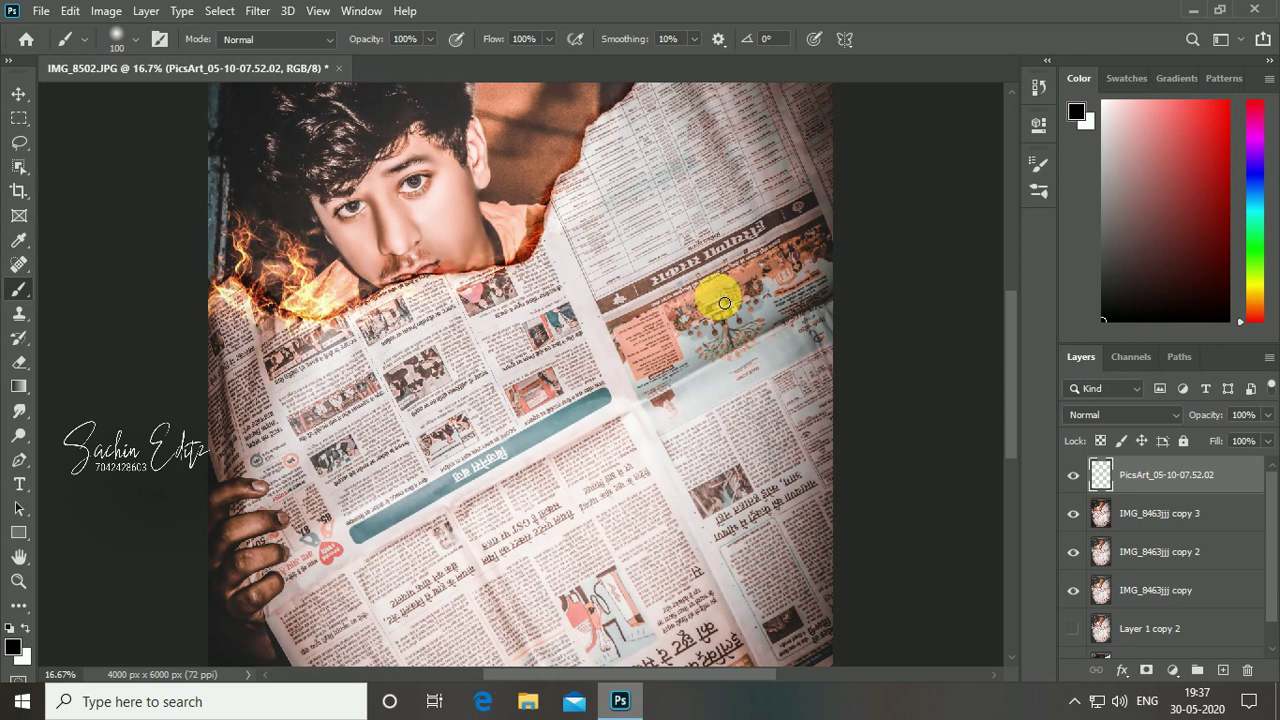
{"action": "key", "text": "ctrl+minus"}
{"action": "key", "text": "ctrl+minus"}
{"action": "key", "text": "ctrl+plus"}
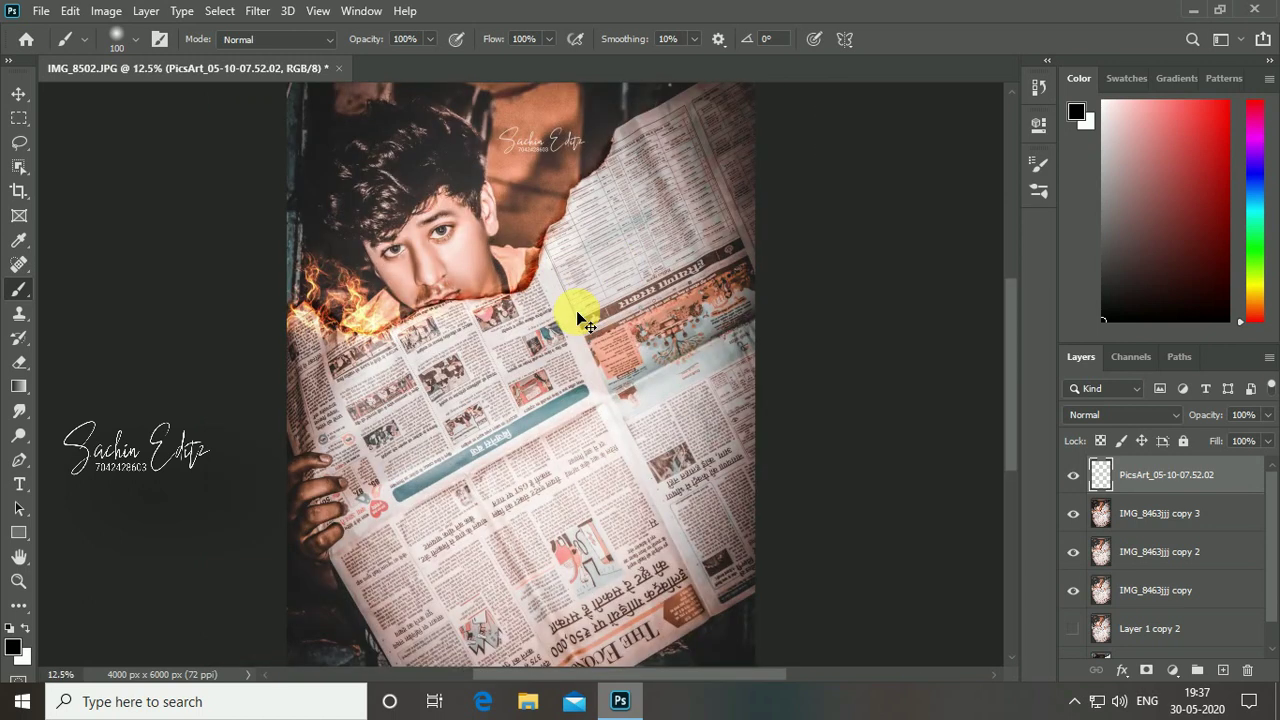
{"action": "key", "text": "ctrl+minus"}
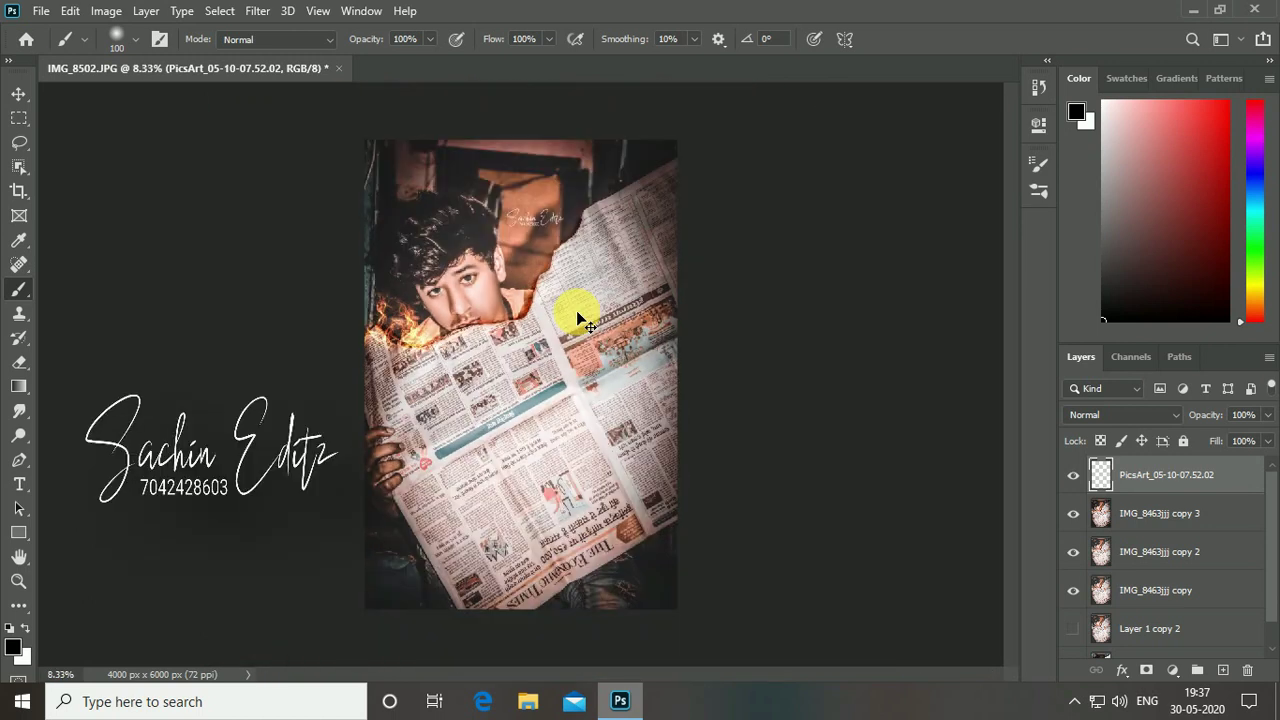